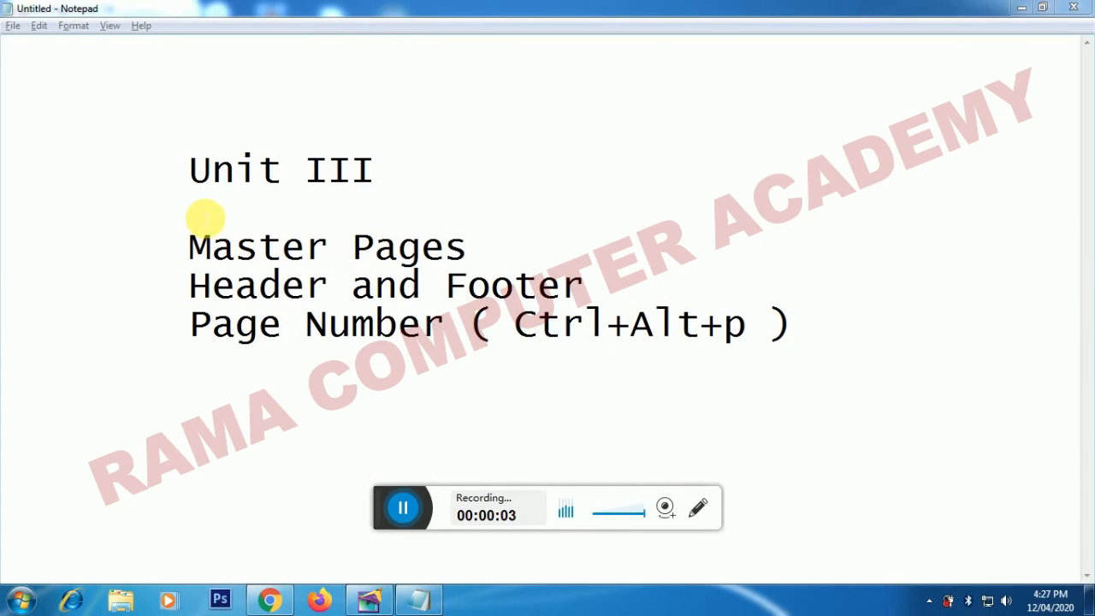
- Review the Unit III topics in the notes: Master Pages, Header and Footer, and Page Number
{"action": "left_click_drag", "start_coordinate": [190, 247], "coordinate": [479, 248]}
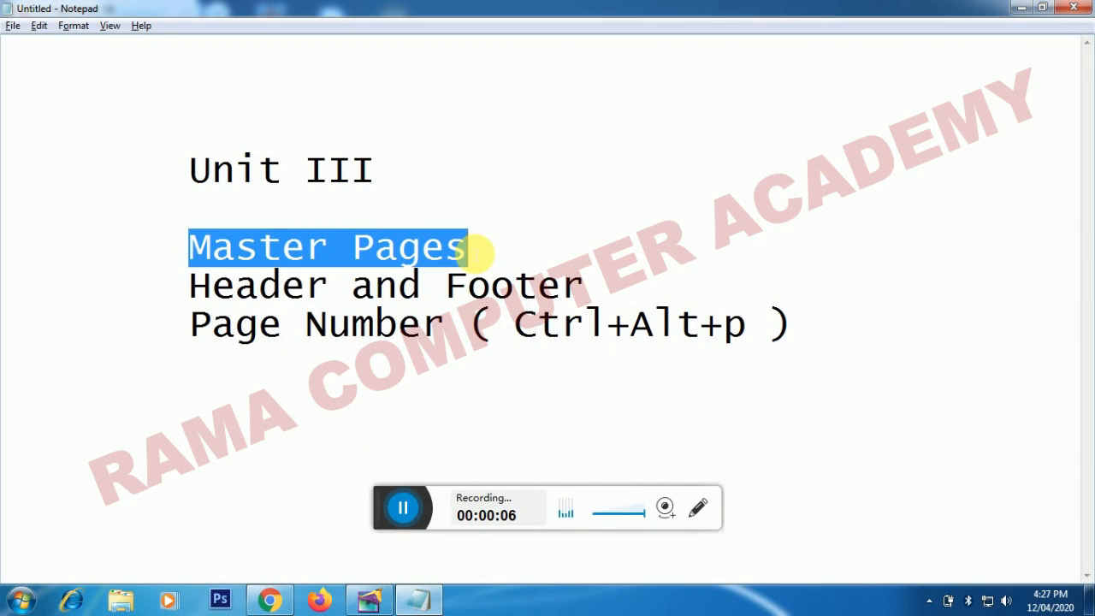
{"action": "left_click_drag", "start_coordinate": [191, 286], "coordinate": [607, 285]}
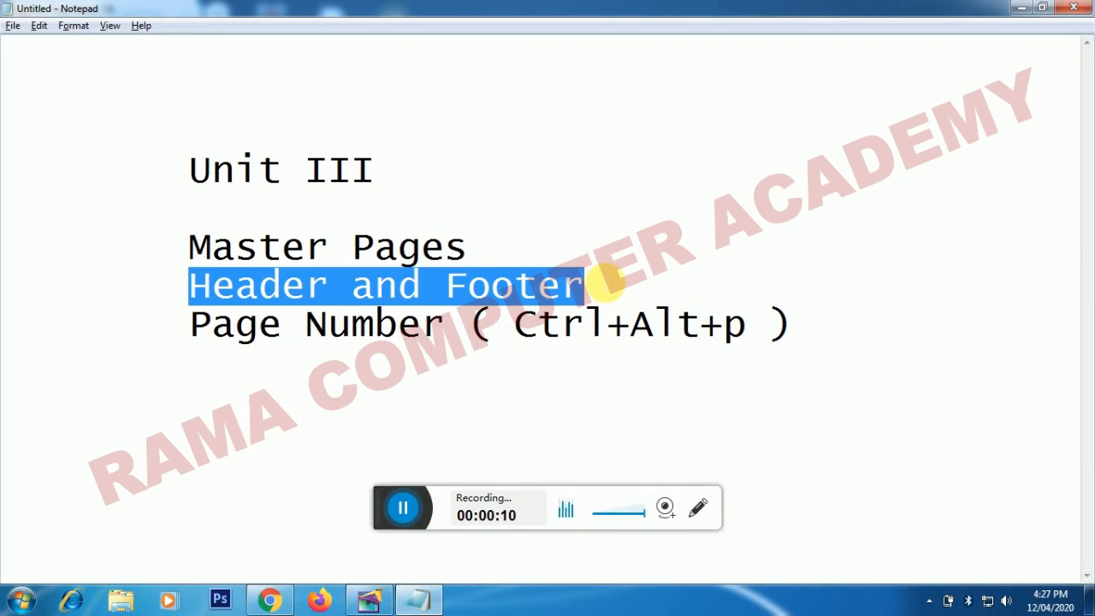
{"action": "left_click_drag", "start_coordinate": [197, 334], "coordinate": [449, 324]}
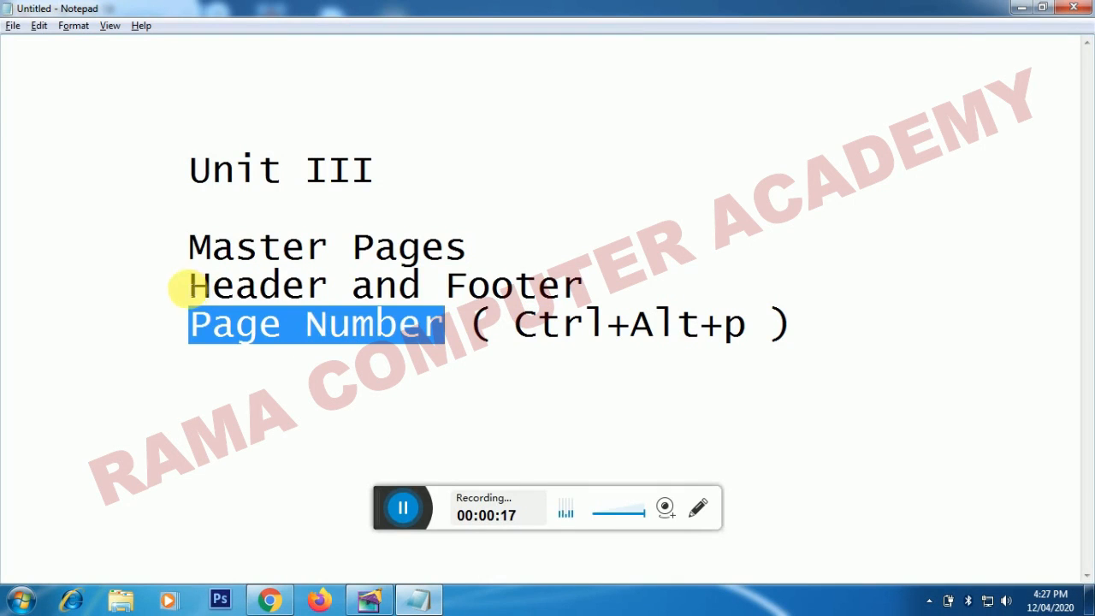
{"action": "left_click_drag", "start_coordinate": [190, 287], "coordinate": [797, 340]}
{"action": "left_click_drag", "start_coordinate": [190, 246], "coordinate": [475, 254]}
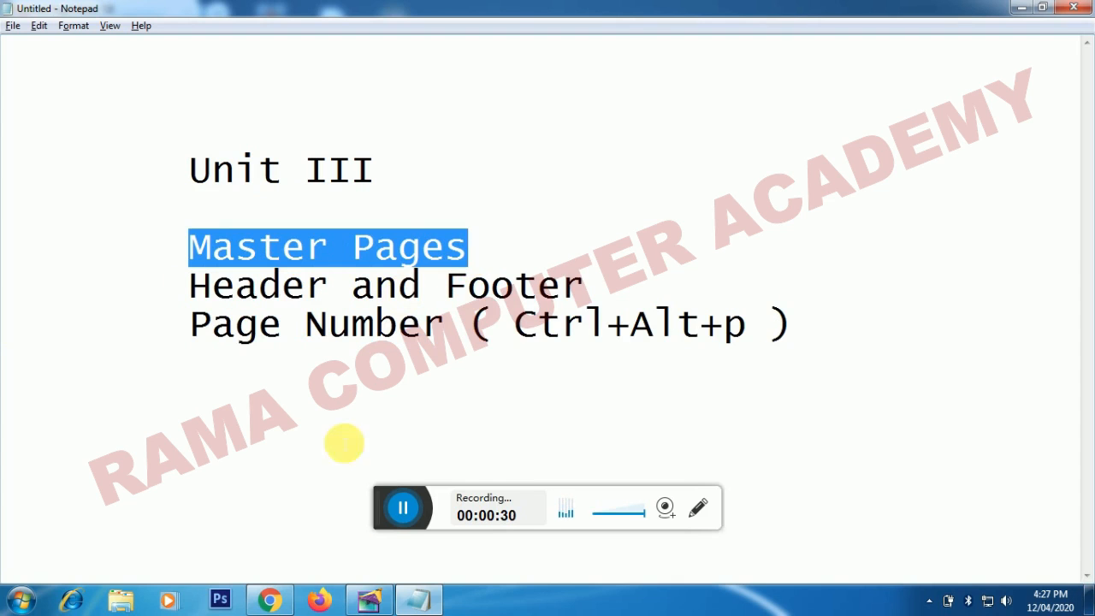
- Switch to Adobe PageMaker, create a new Letter-size document with the default setup, and maximize its window
{"action": "left_click", "coordinate": [369, 599]}
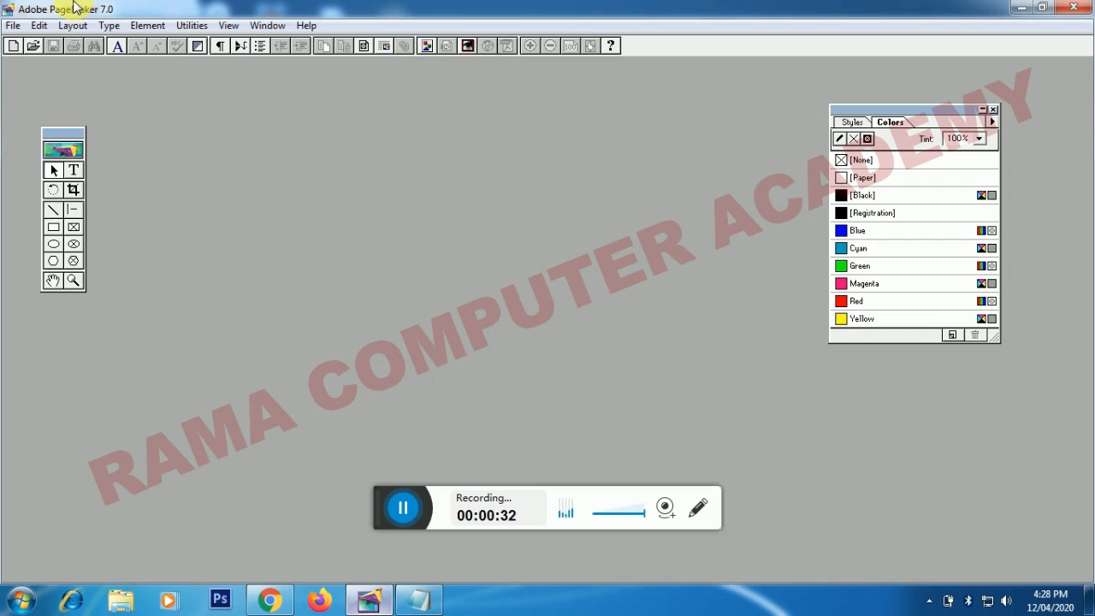
{"action": "left_click", "coordinate": [13, 25]}
{"action": "left_click", "coordinate": [21, 48]}
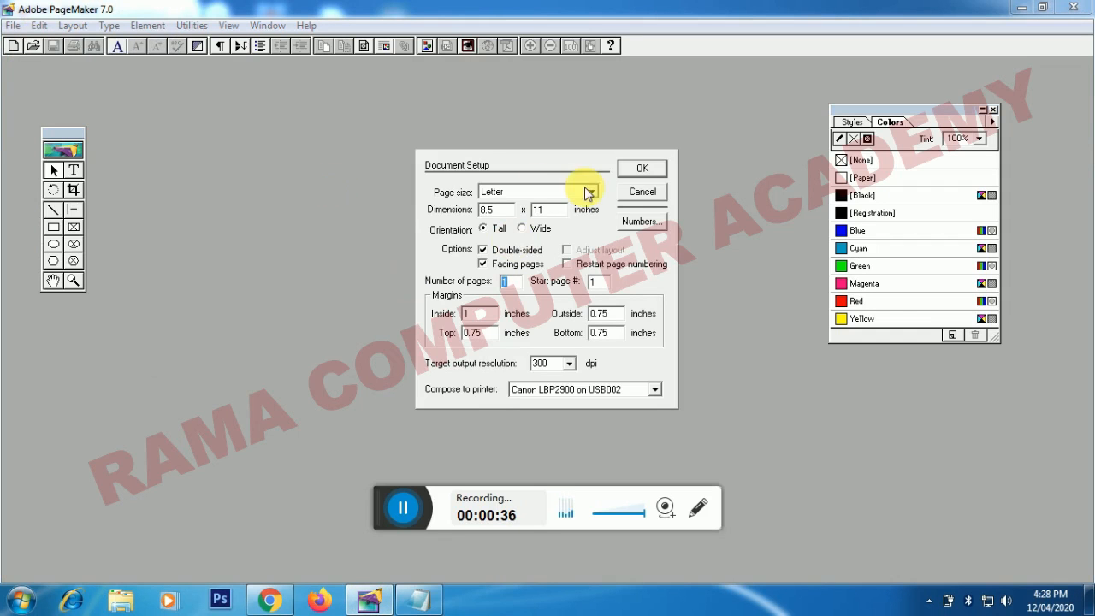
{"action": "left_click", "coordinate": [632, 171]}
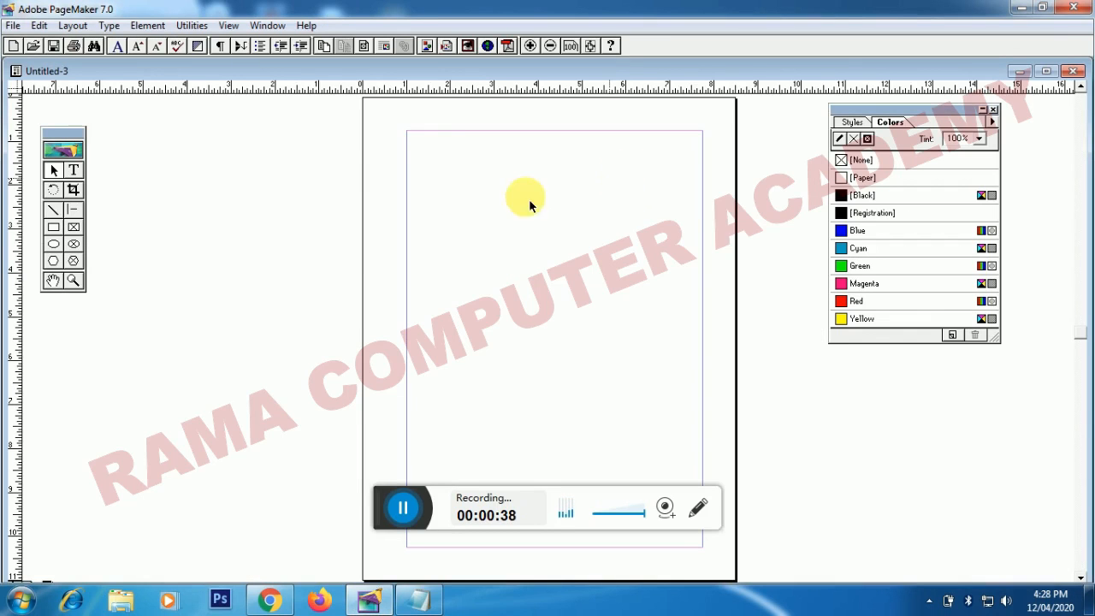
{"action": "double_click", "coordinate": [439, 70]}
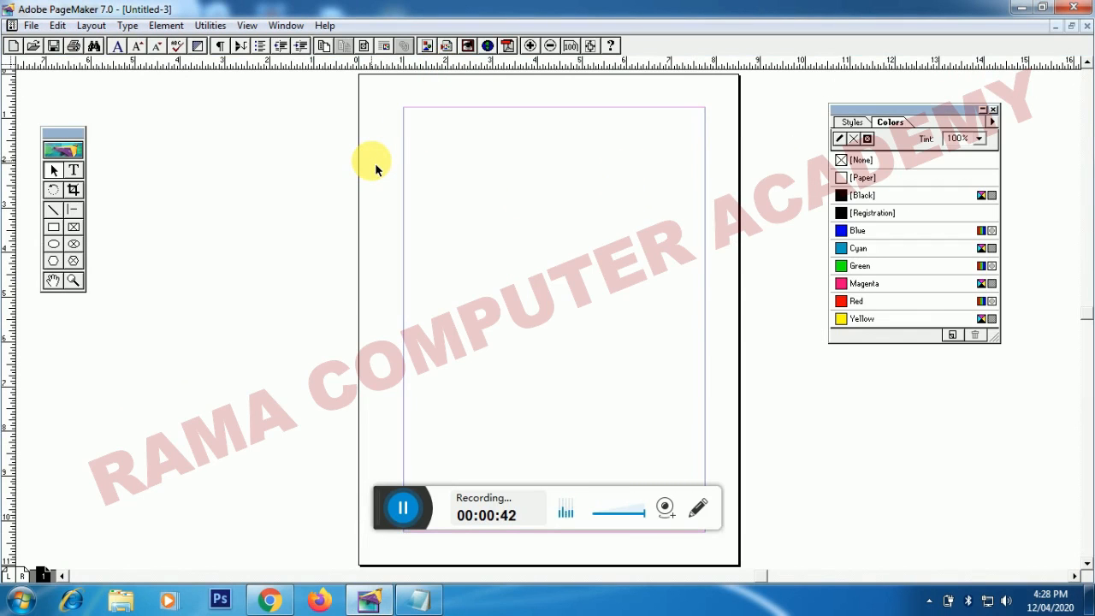
- Magnify the page icons and examine the left and right master pages
{"action": "key", "text": "super+plus"}
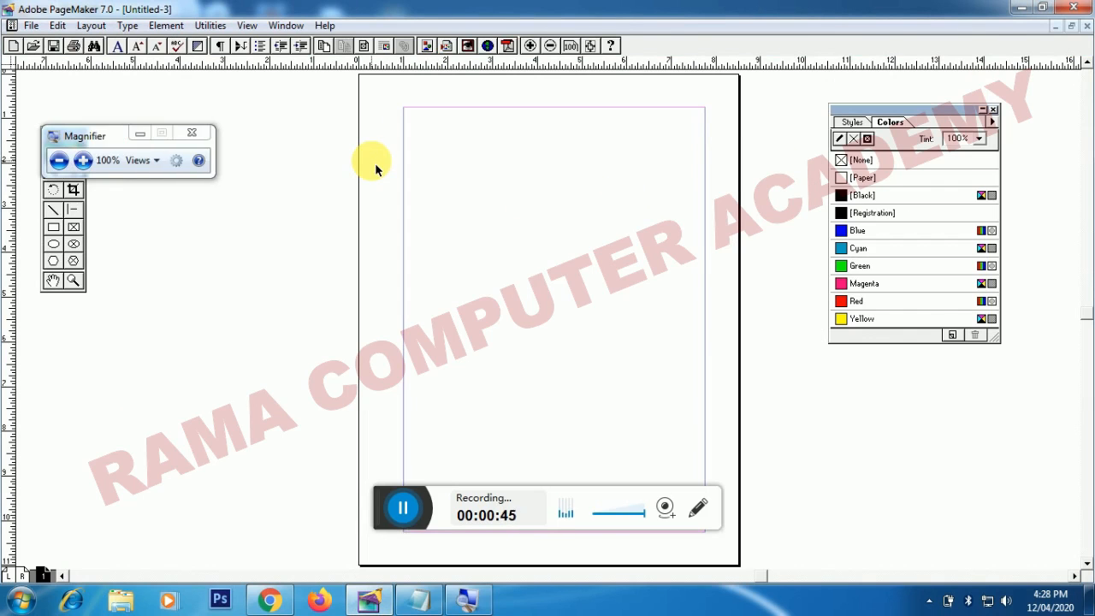
{"action": "key", "text": "super+plus"}
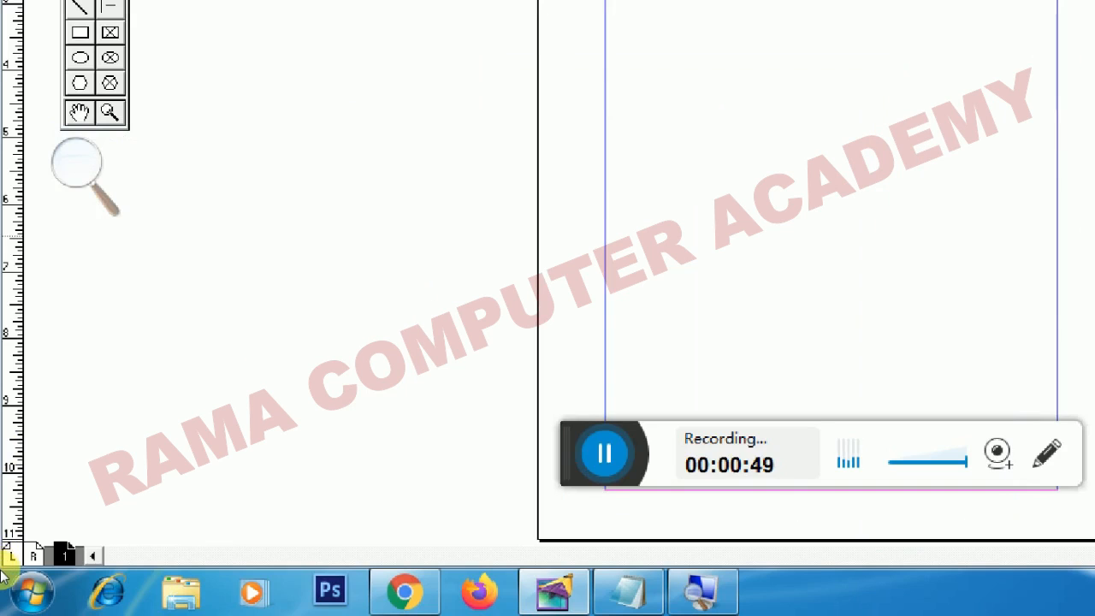
{"action": "key", "text": "super+plus"}
{"action": "key", "text": "super+plus"}
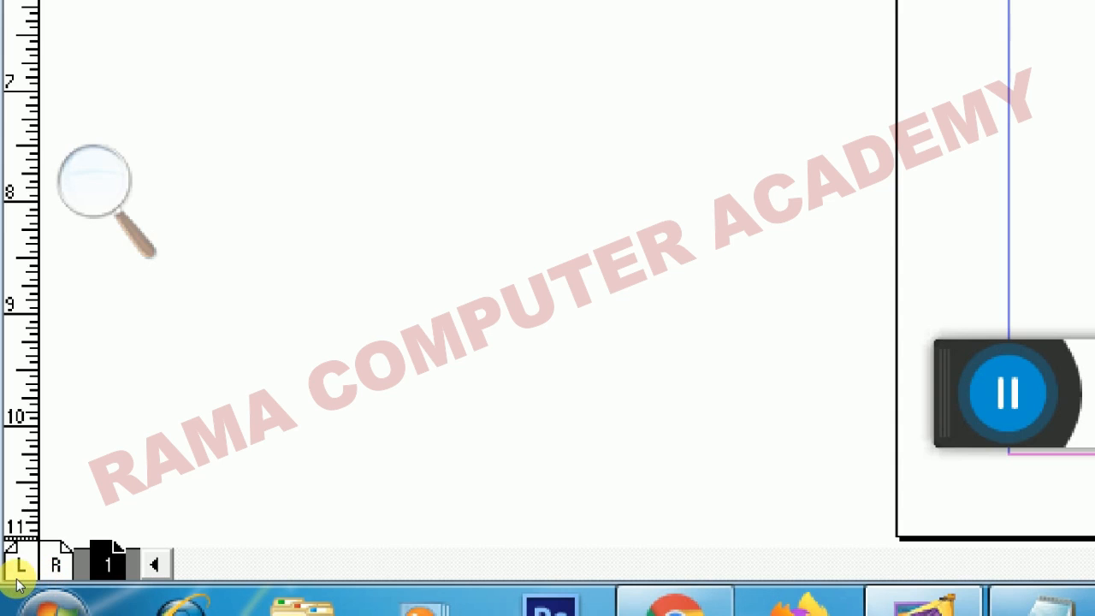
{"action": "left_click", "coordinate": [15, 579]}
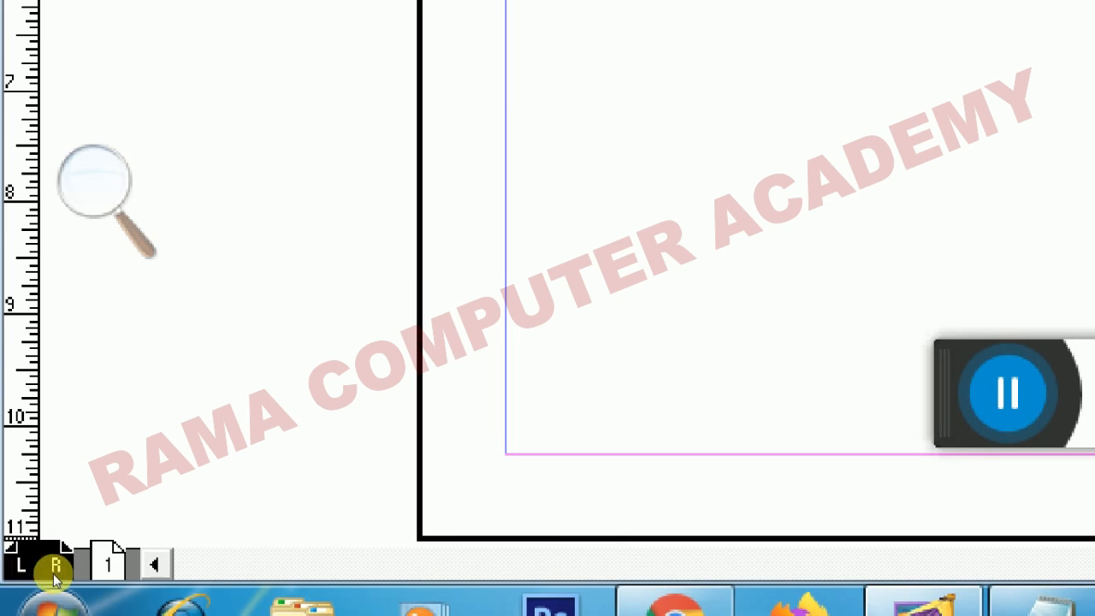
{"action": "left_click", "coordinate": [36, 580]}
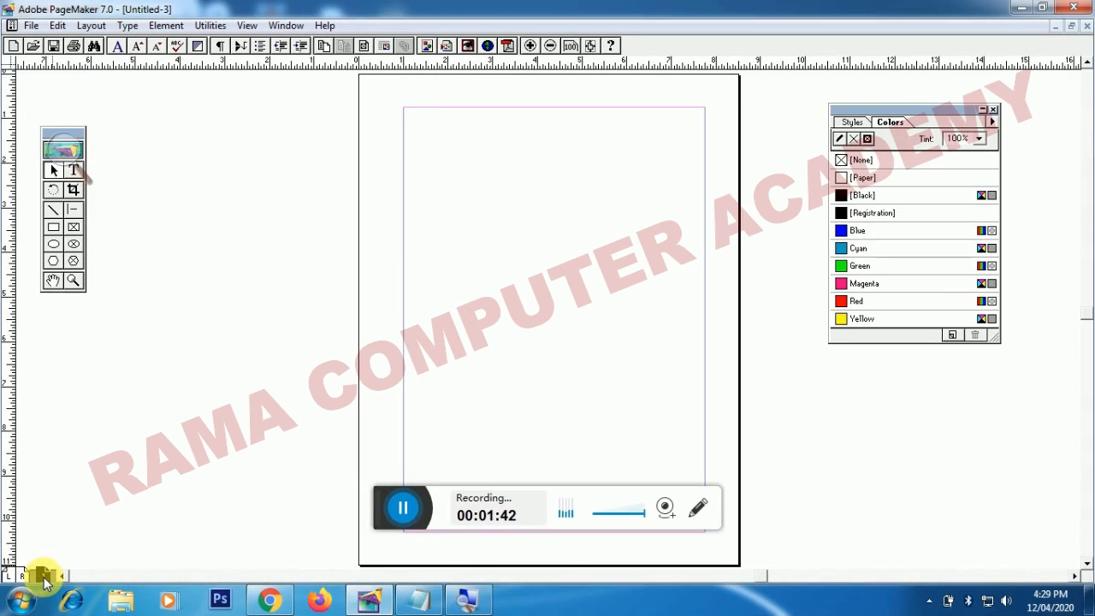
- Insert 5 pages after the current page using the Document Master
{"action": "left_click", "coordinate": [91, 26]}
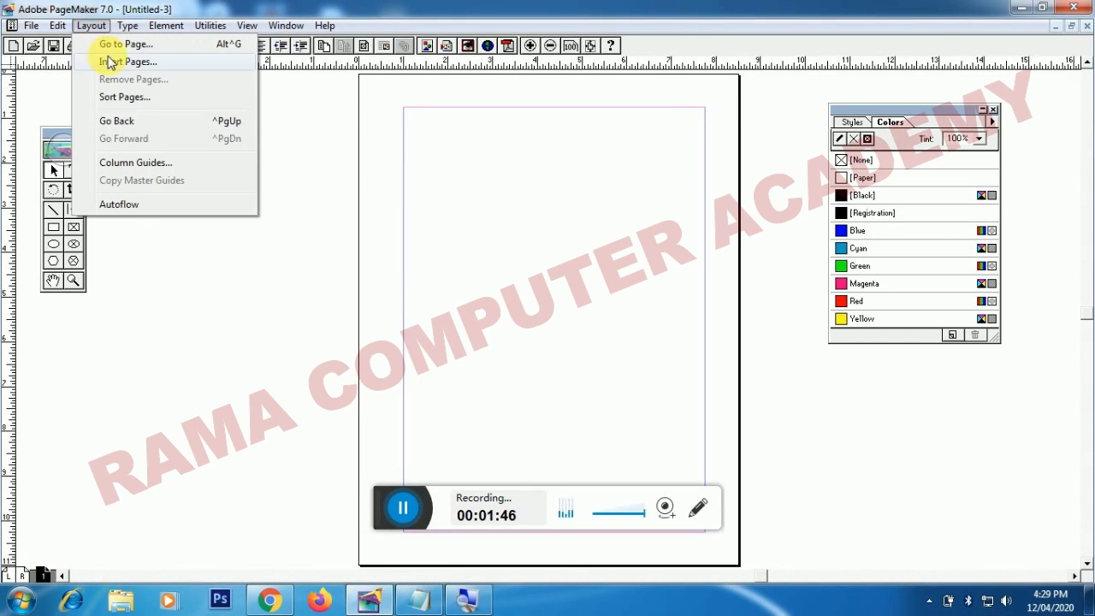
{"action": "left_click", "coordinate": [166, 63]}
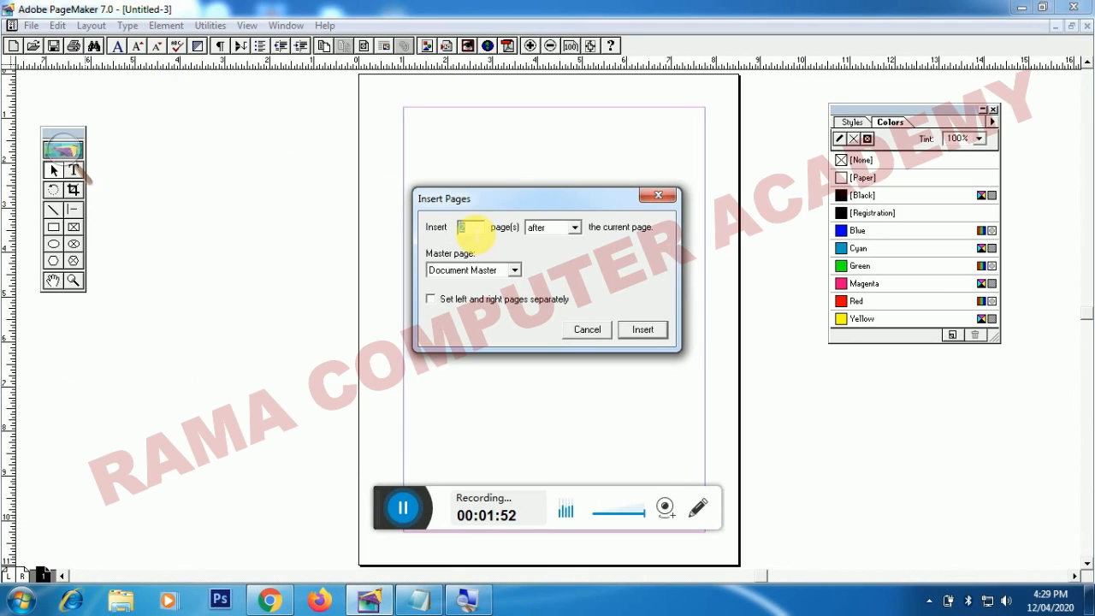
{"action": "type", "text": "5"}
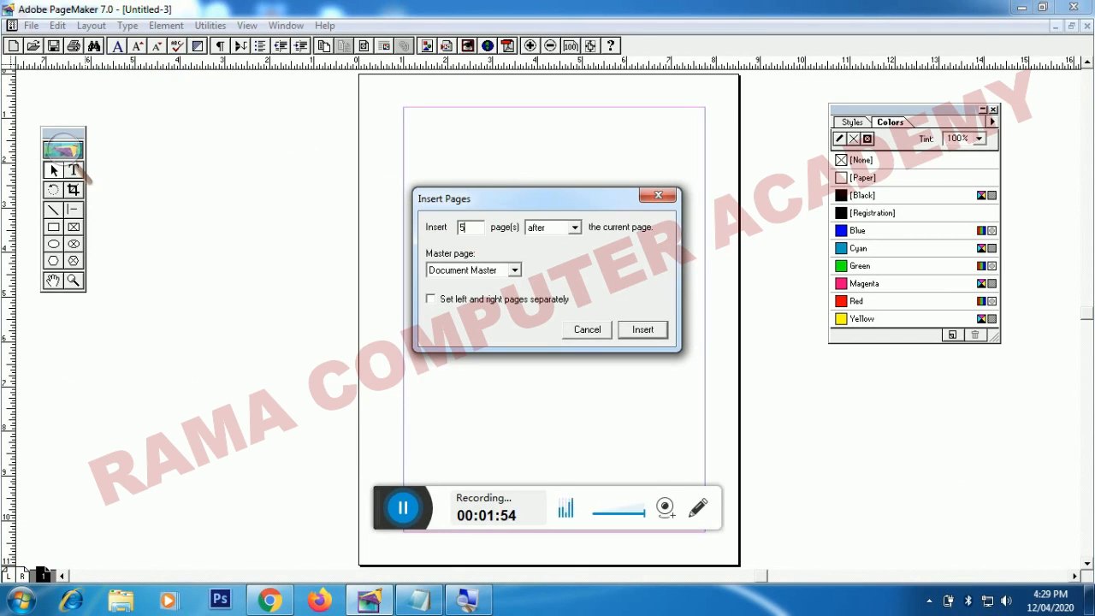
{"action": "left_click", "coordinate": [635, 333]}
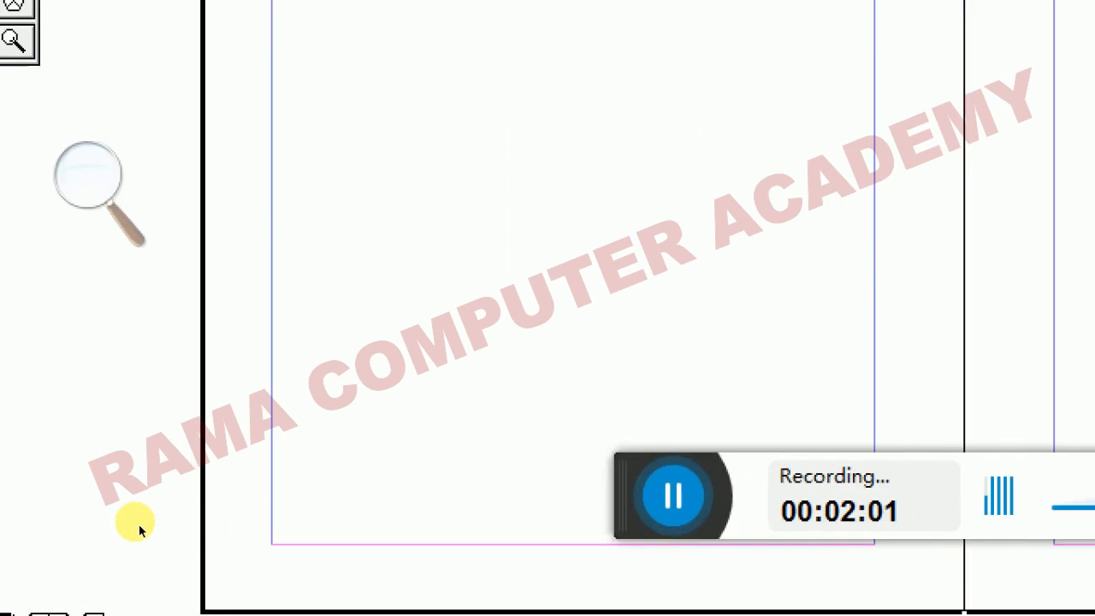
- Browse the document's pages, viewing page 1 and the facing spreads 2–3 and 4–5
{"action": "left_click", "coordinate": [46, 584]}
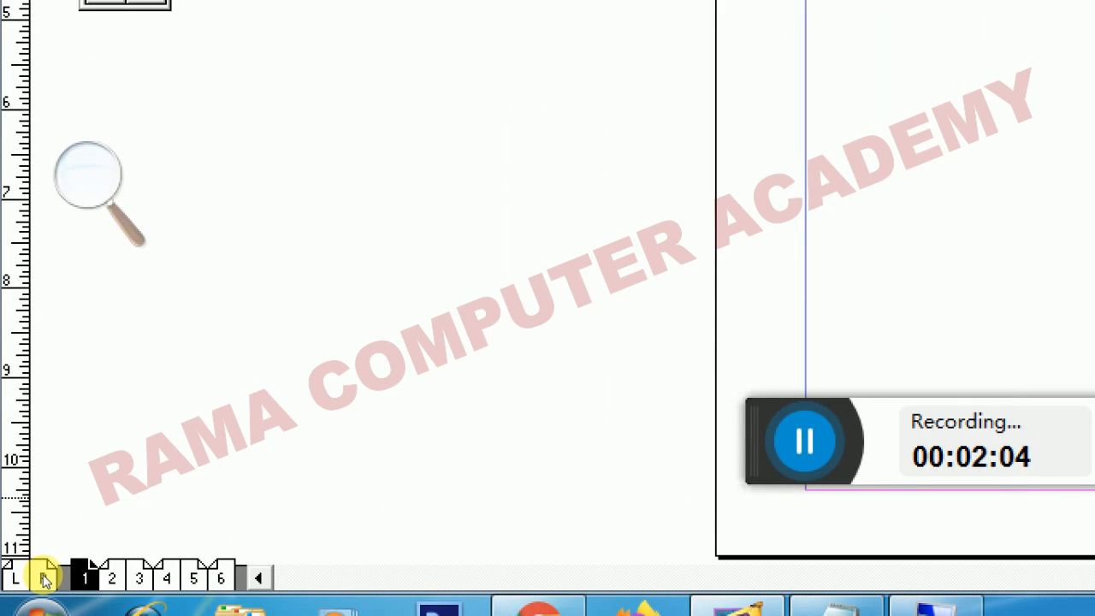
{"action": "key", "text": "Page_Down"}
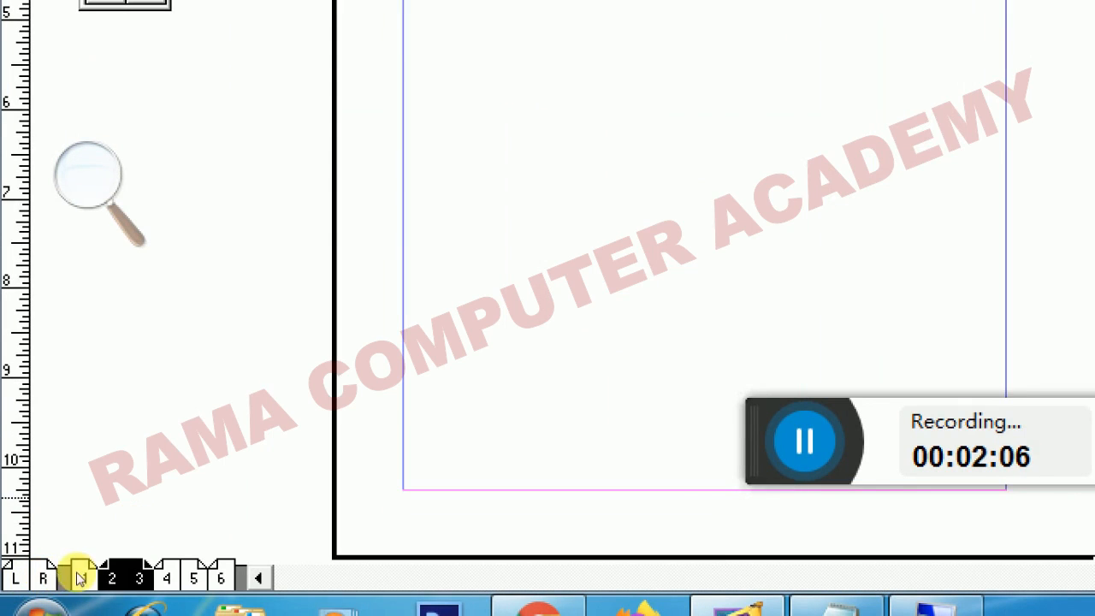
{"action": "key", "text": "Page_Down"}
{"action": "key", "text": "Page_Down"}
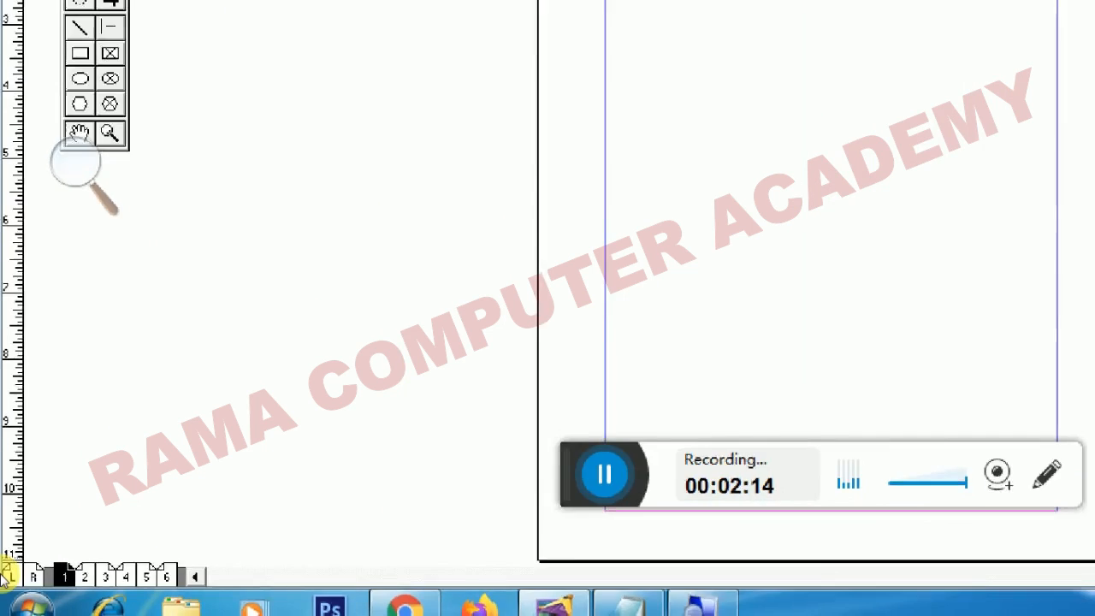
{"action": "left_click", "coordinate": [57, 575]}
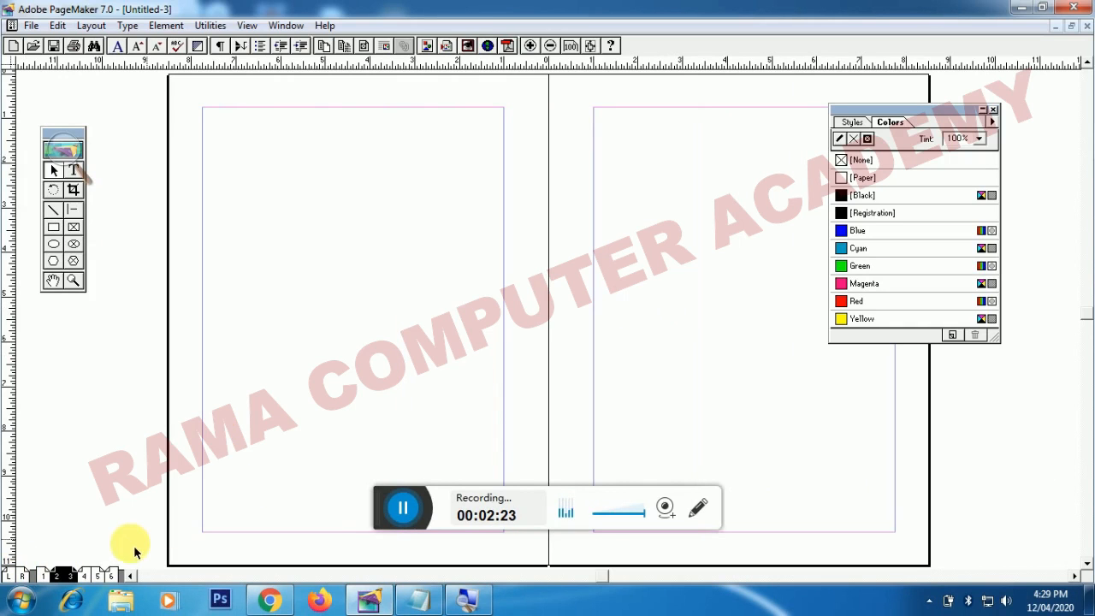
{"action": "left_click", "coordinate": [98, 575]}
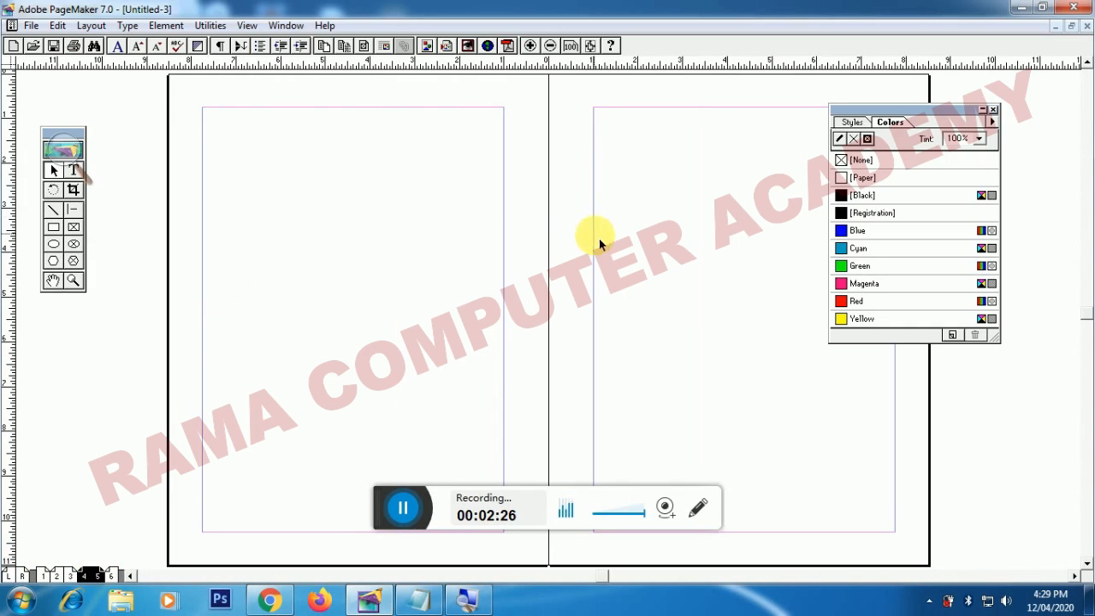
- On page 6, draw a red-filled rectangle about 1.8 inches wide and move it to the upper-right corner of the margins
{"action": "left_click", "coordinate": [112, 580]}
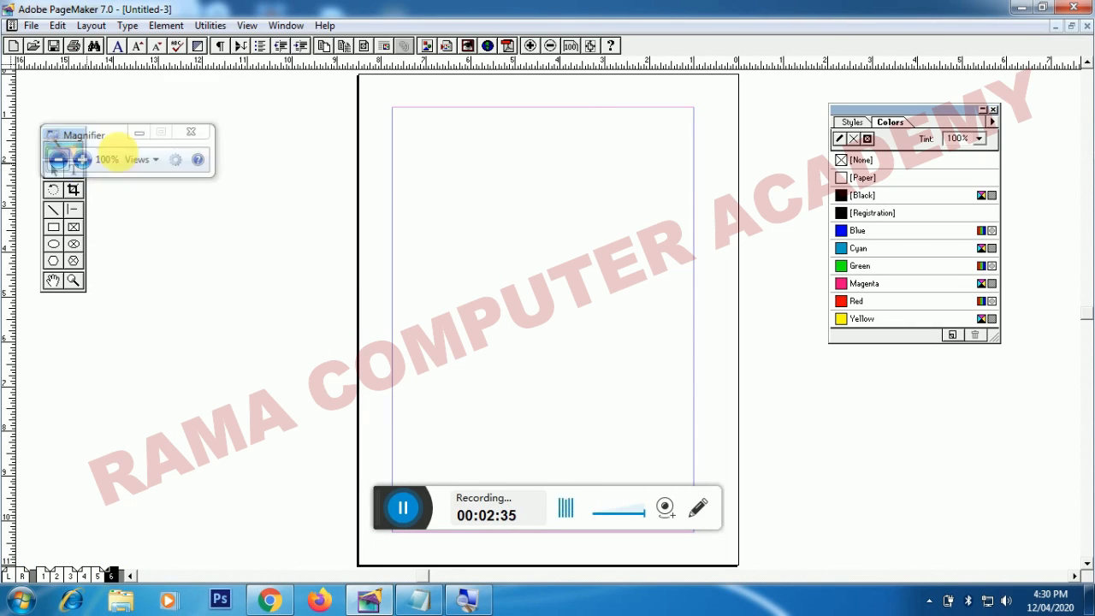
{"action": "left_click", "coordinate": [135, 137]}
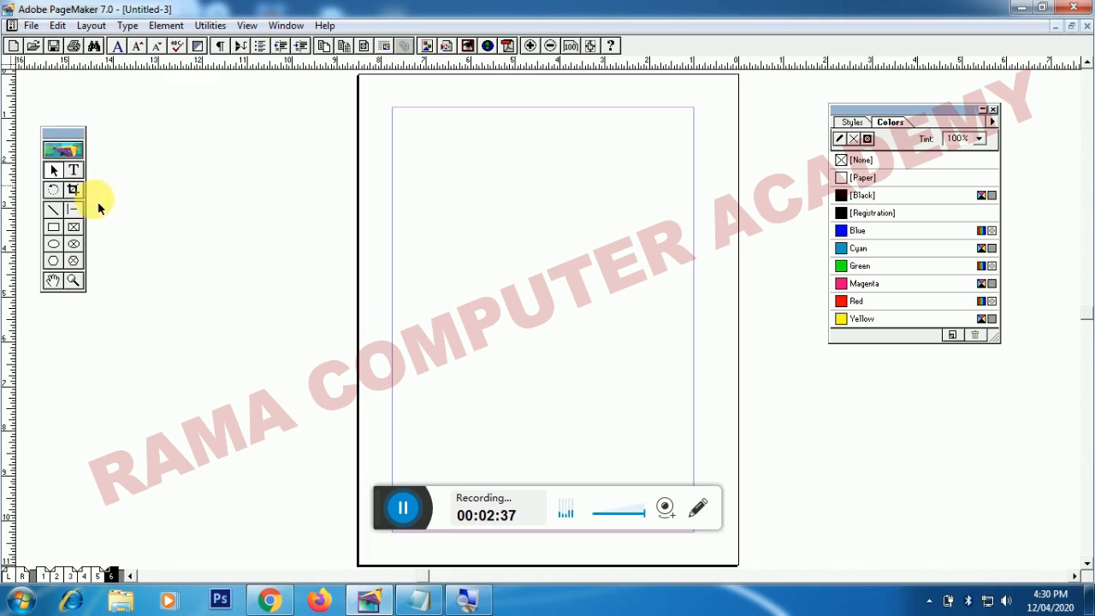
{"action": "left_click", "coordinate": [54, 226]}
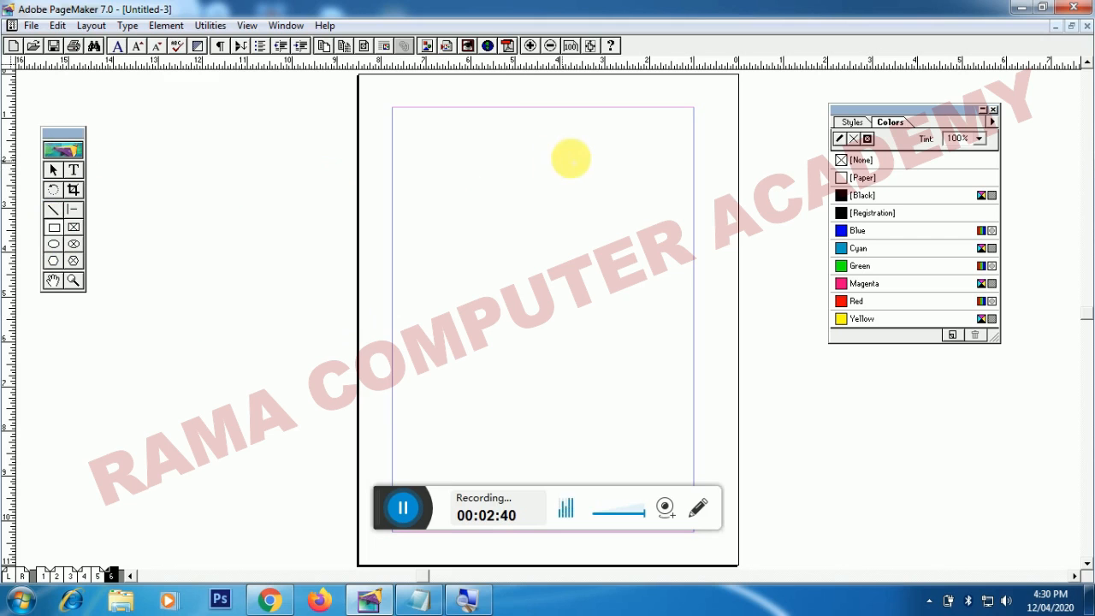
{"action": "left_click_drag", "start_coordinate": [597, 153], "coordinate": [678, 229]}
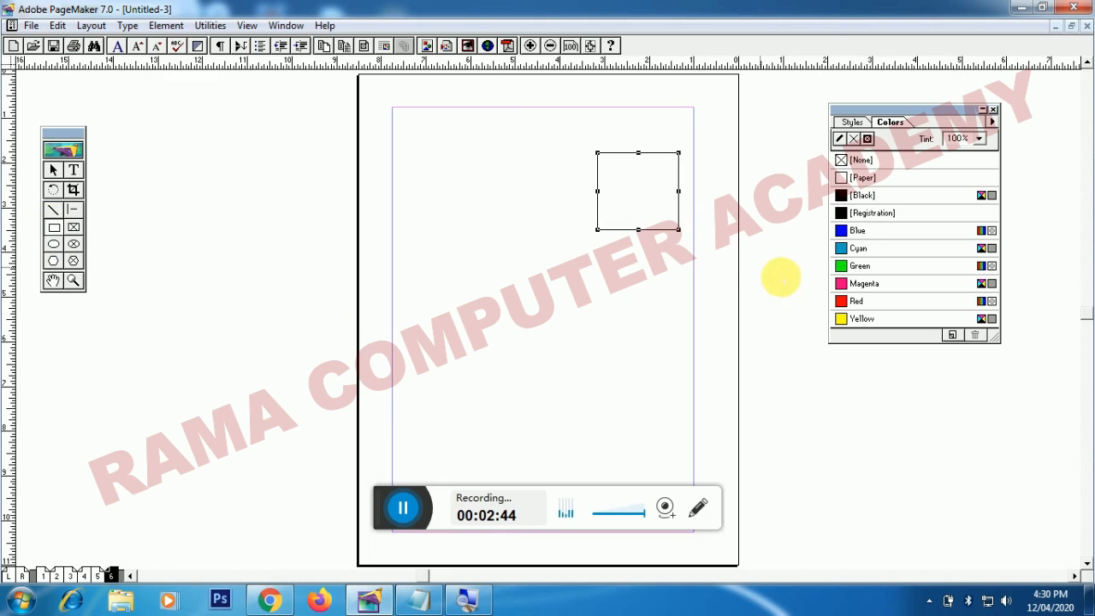
{"action": "left_click", "coordinate": [856, 304]}
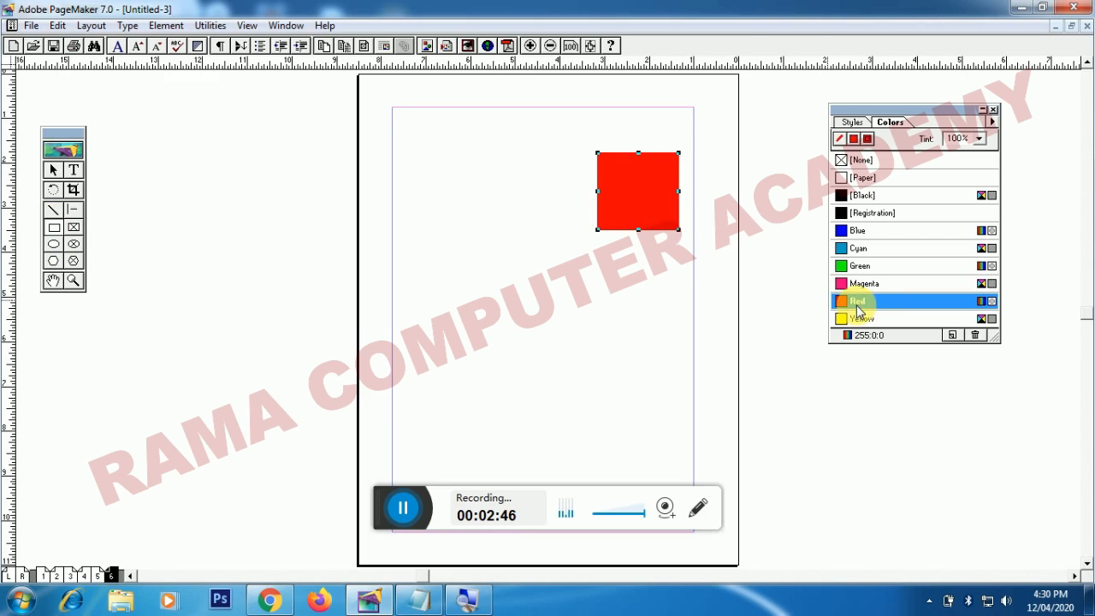
{"action": "left_click", "coordinate": [51, 171]}
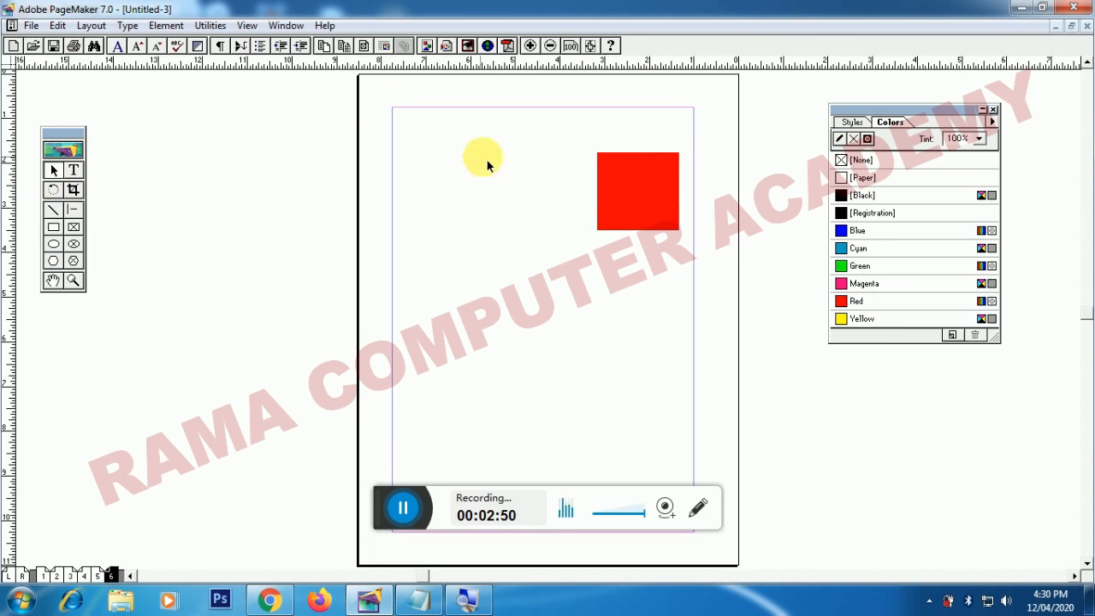
{"action": "left_click_drag", "start_coordinate": [609, 197], "coordinate": [620, 160]}
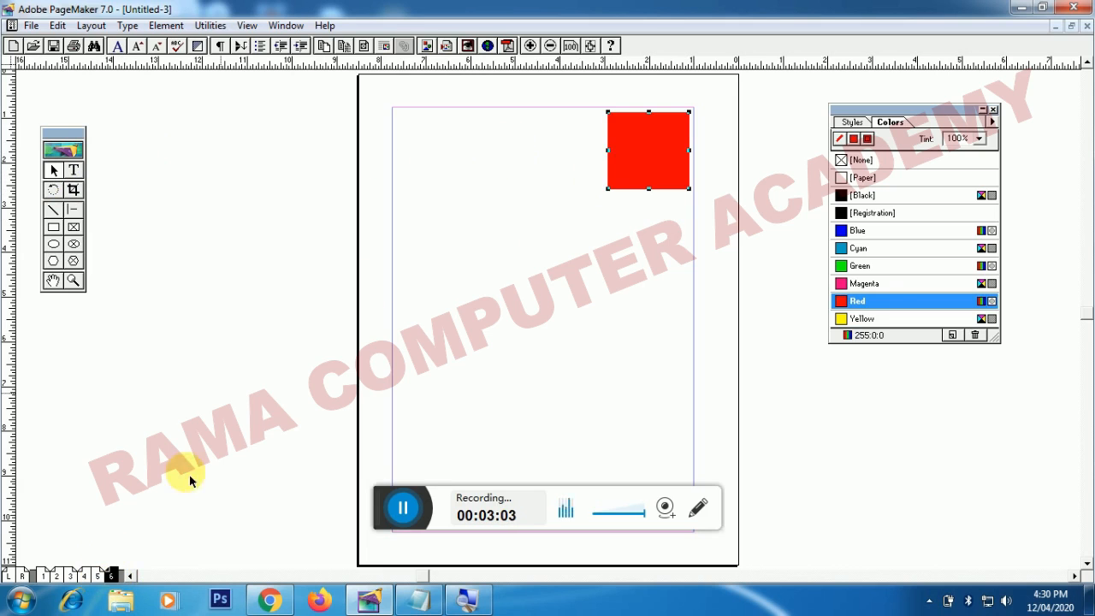
- On page 4, draw a square about 1.5 inches wide near the upper-right margin corner and color it red
{"action": "left_click", "coordinate": [89, 575]}
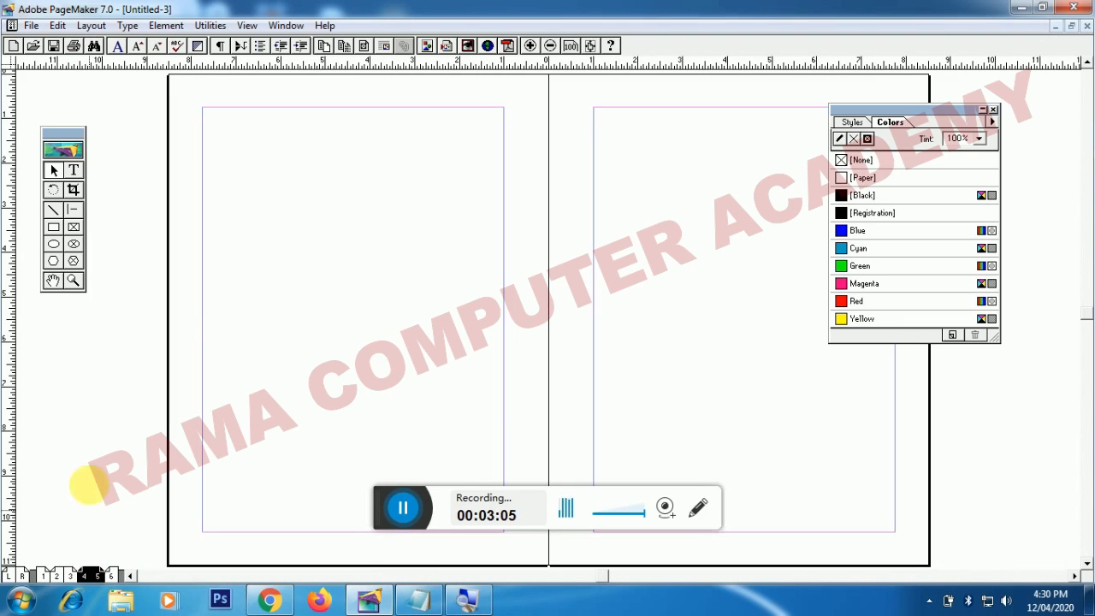
{"action": "left_click", "coordinate": [54, 228]}
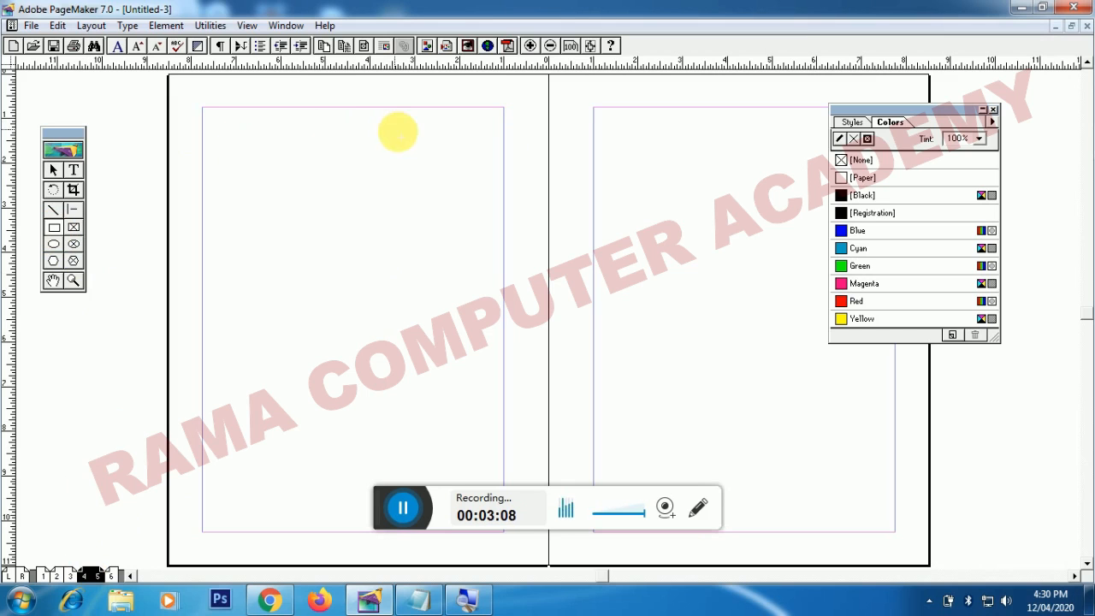
{"action": "left_click_drag", "start_coordinate": [426, 116], "coordinate": [494, 182]}
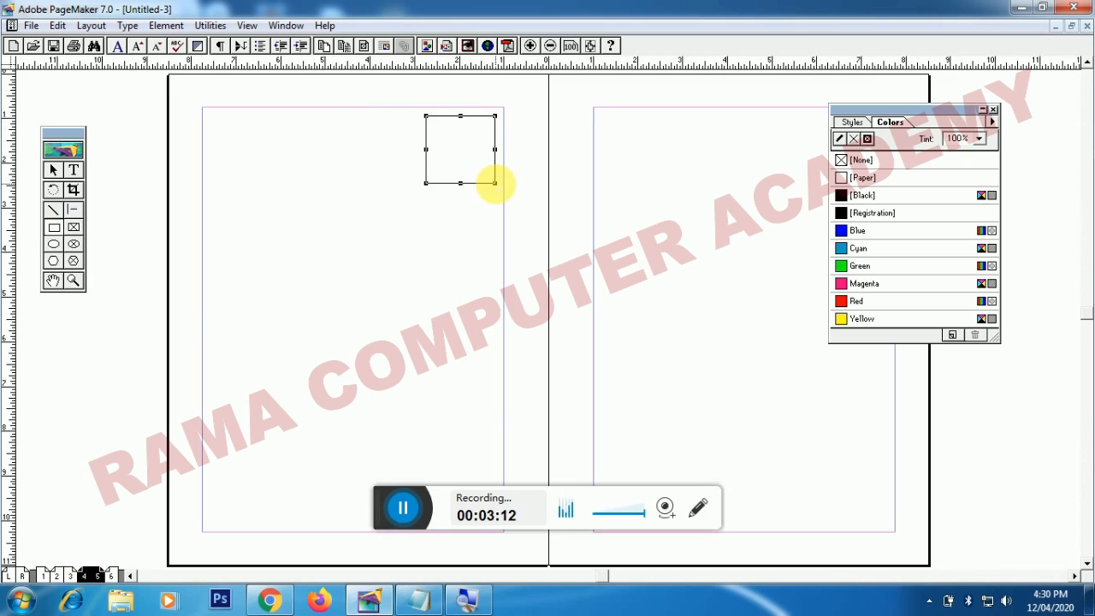
{"action": "left_click", "coordinate": [852, 301]}
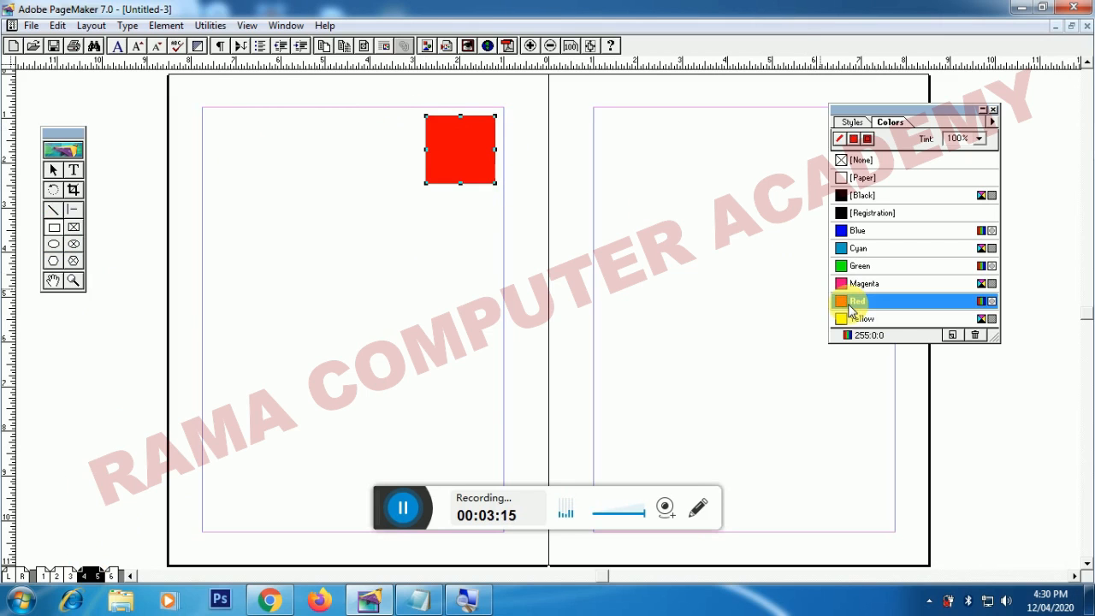
- Copy the red square to page 5's upper-right margin corner, moving the Colors palette clear of it
{"action": "left_click", "coordinate": [610, 167]}
{"action": "left_click_drag", "start_coordinate": [481, 161], "coordinate": [796, 156]}
{"action": "left_click_drag", "start_coordinate": [855, 167], "coordinate": [788, 145]}
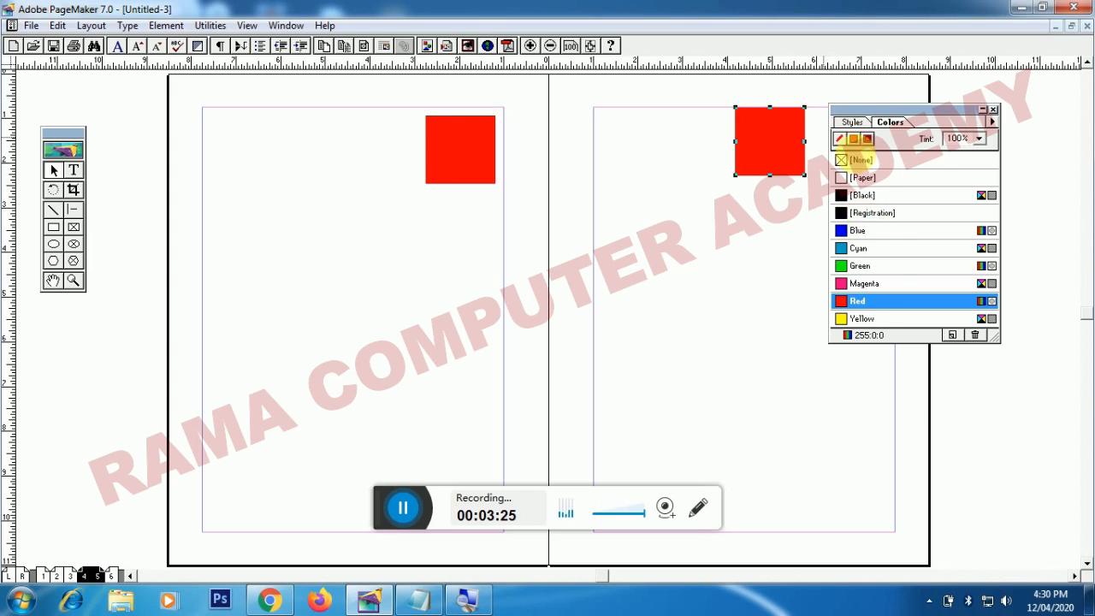
{"action": "left_click_drag", "start_coordinate": [852, 111], "coordinate": [861, 181]}
{"action": "left_click_drag", "start_coordinate": [802, 148], "coordinate": [866, 158]}
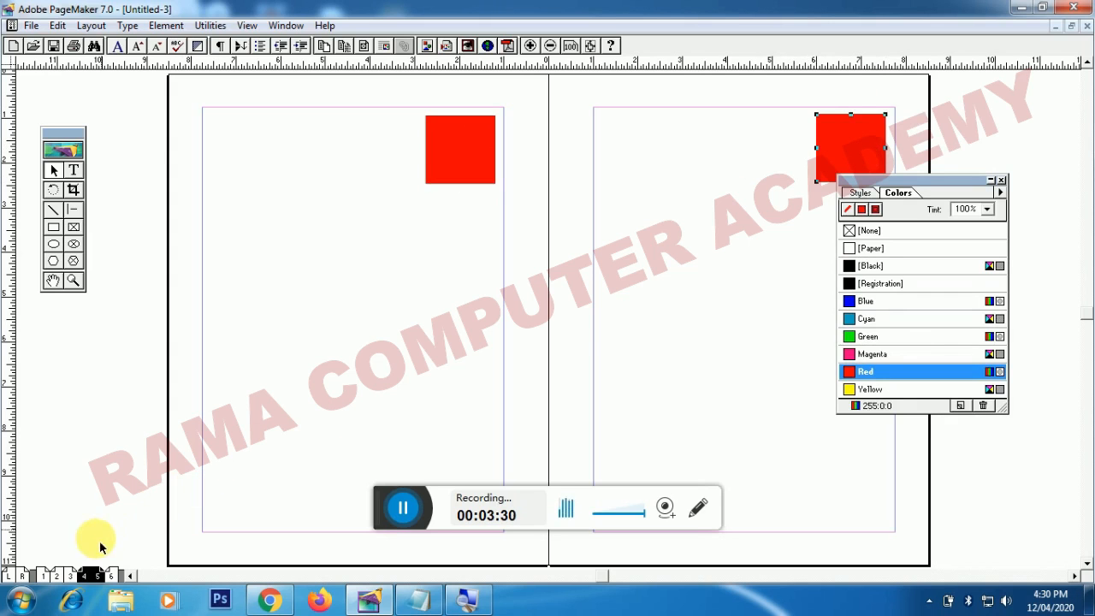
- Review pages 1 to 3, and delete the red squares from pages 4 and 5
{"action": "left_click", "coordinate": [58, 577]}
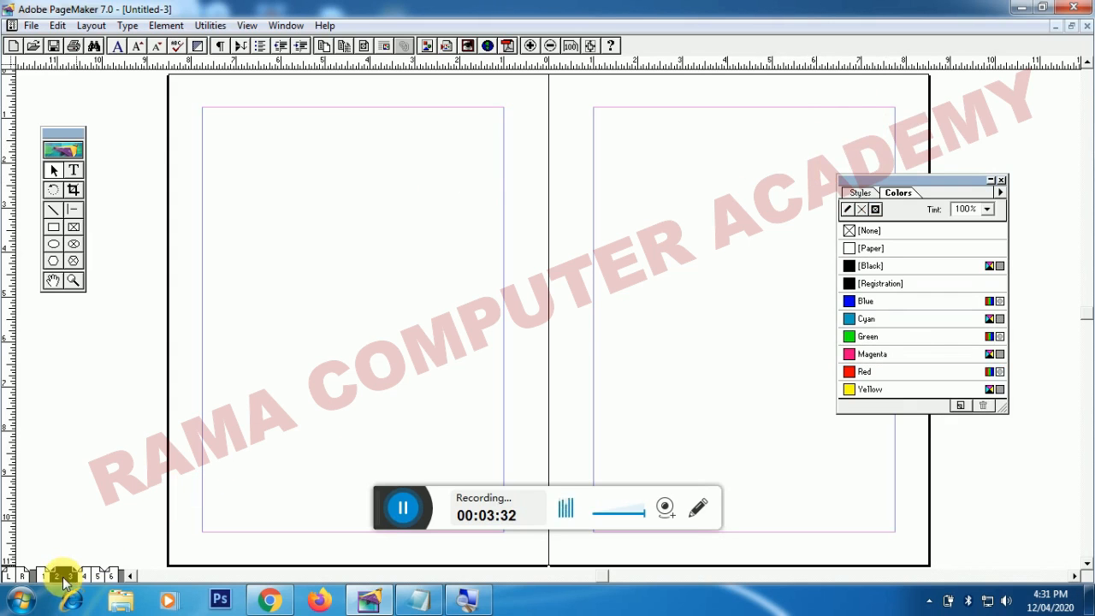
{"action": "left_click", "coordinate": [40, 578]}
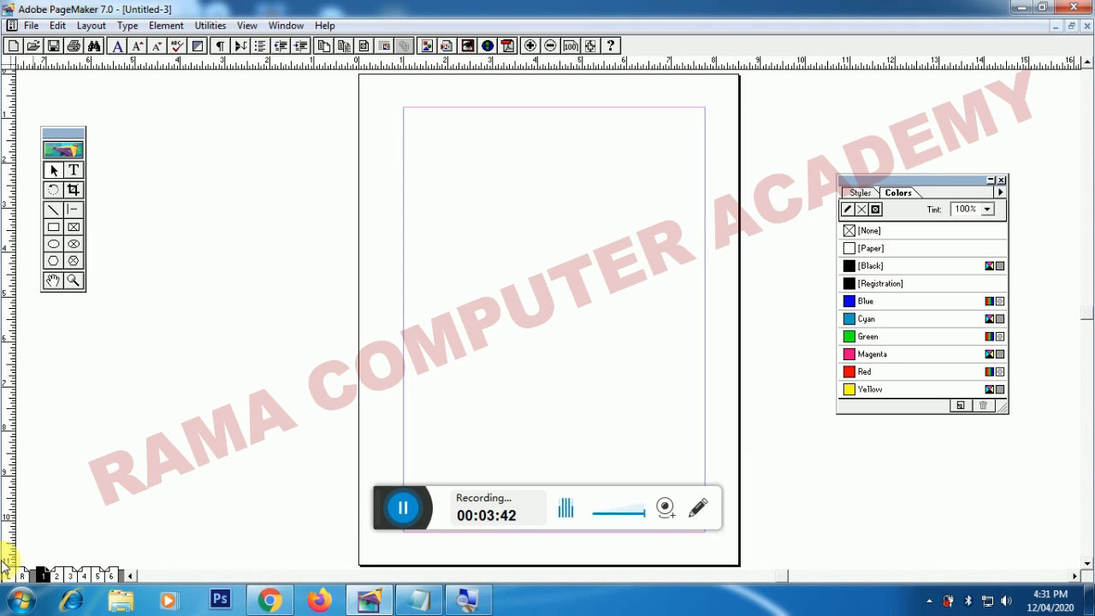
{"action": "left_click", "coordinate": [85, 572]}
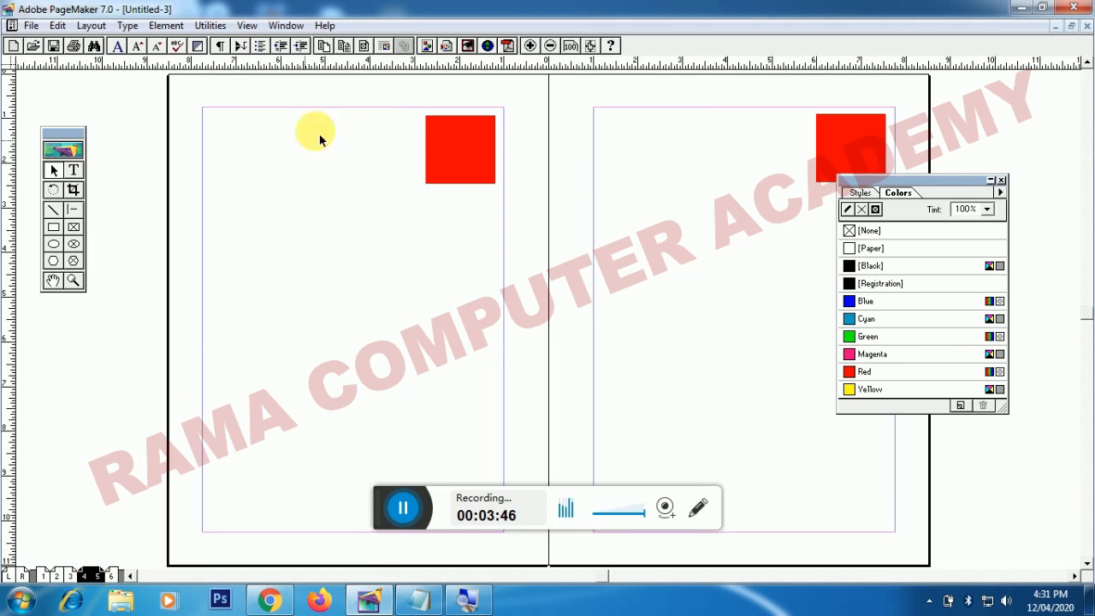
{"action": "left_click", "coordinate": [449, 160]}
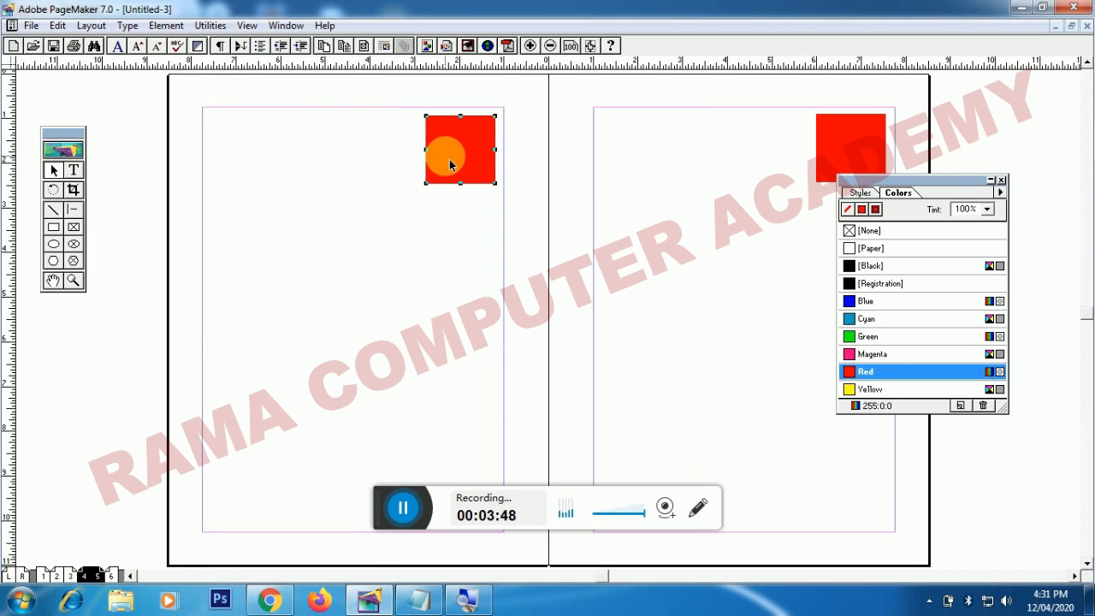
{"action": "key", "text": "Delete"}
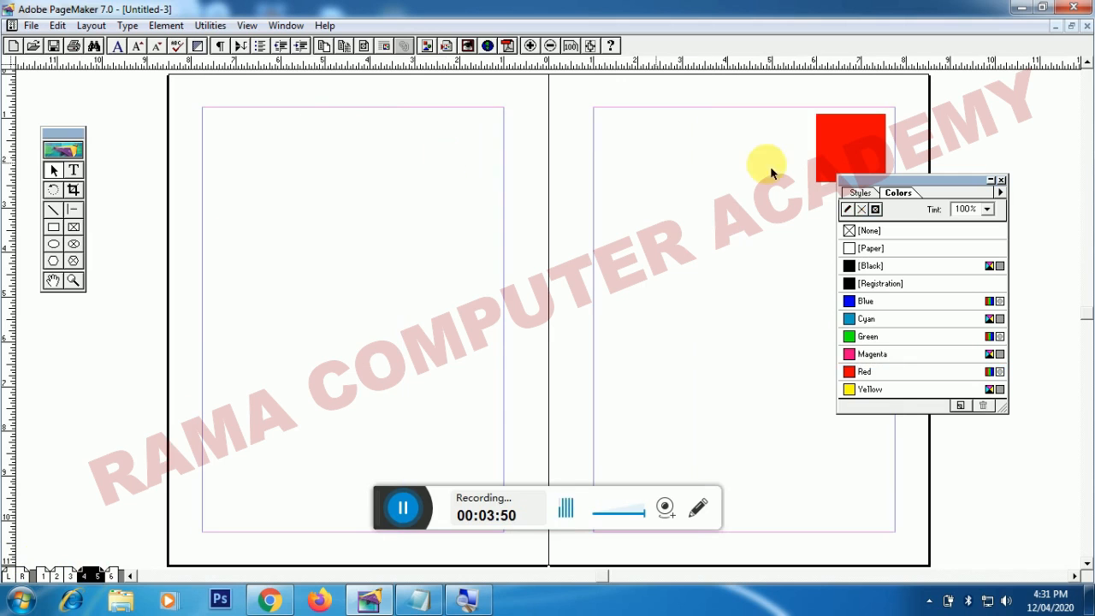
{"action": "left_click", "coordinate": [829, 150]}
{"action": "key", "text": "Delete"}
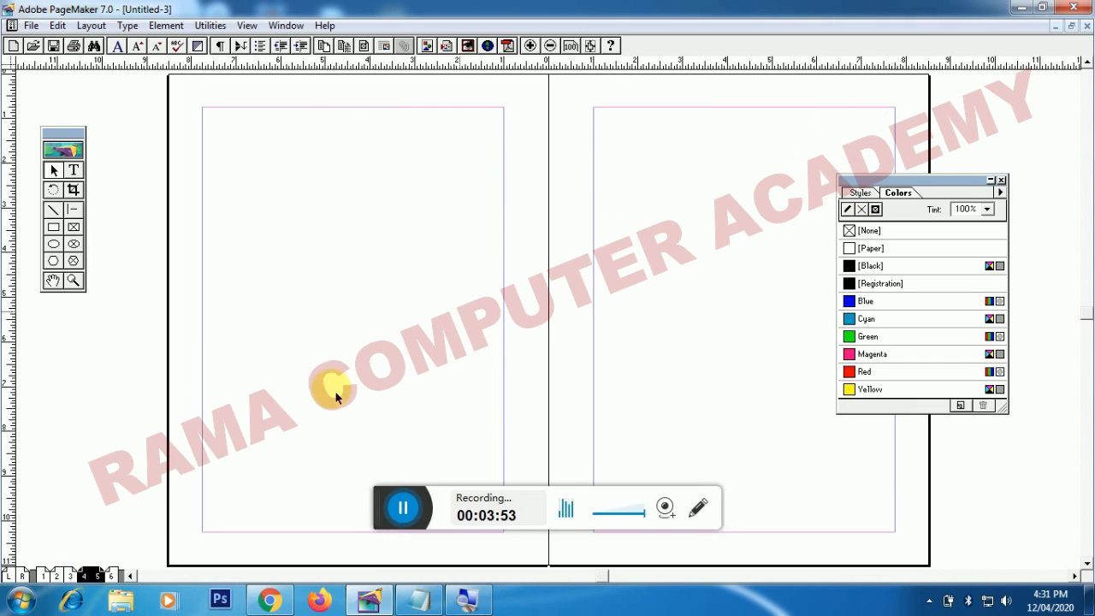
- Delete the red rectangle from page 6
{"action": "left_click", "coordinate": [110, 576]}
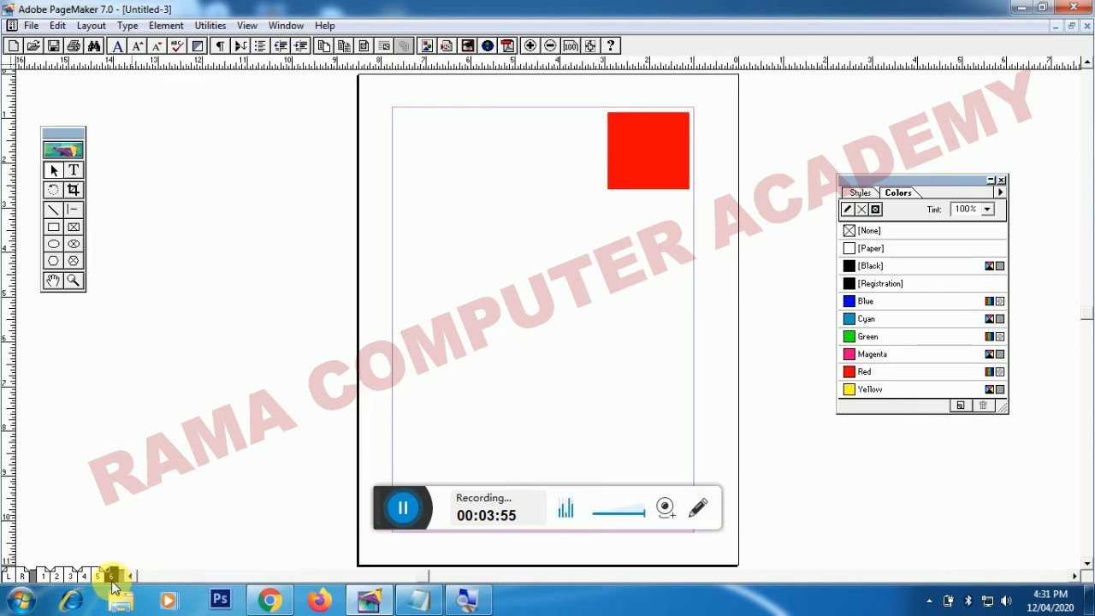
{"action": "left_click", "coordinate": [681, 168]}
{"action": "key", "text": "Delete"}
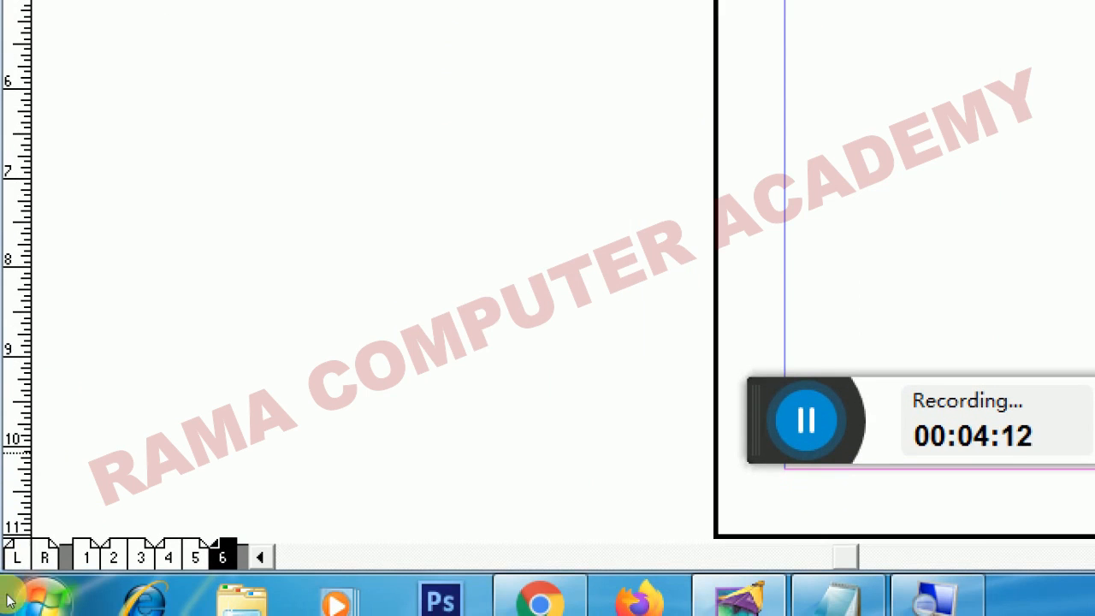
- Paste the copied red square onto the left master page, near the upper-right corner of its margins
{"action": "left_click", "coordinate": [14, 571]}
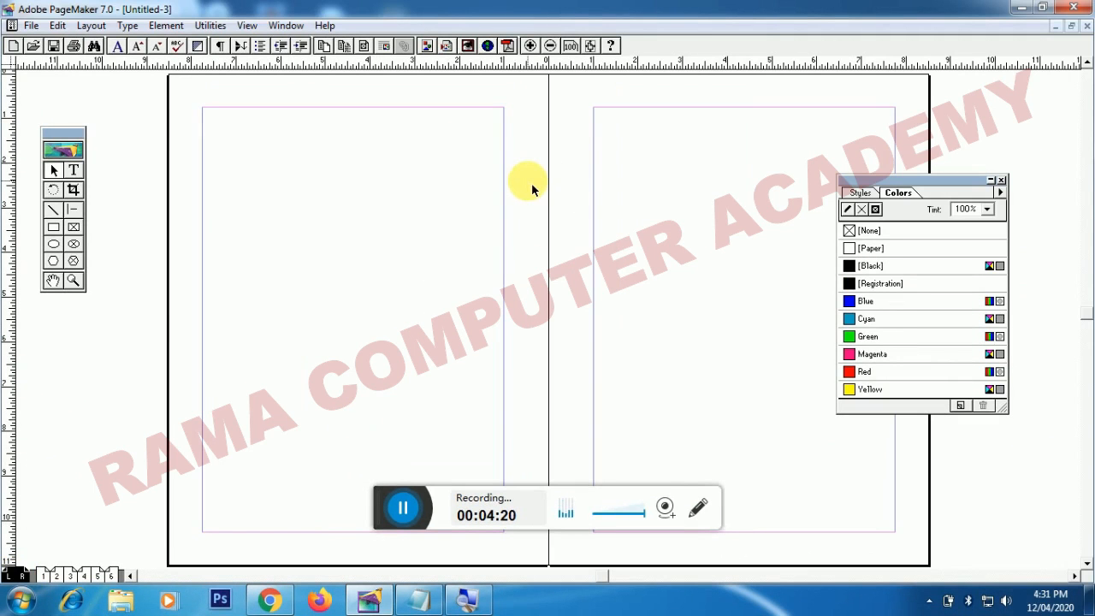
{"action": "left_click", "coordinate": [456, 183]}
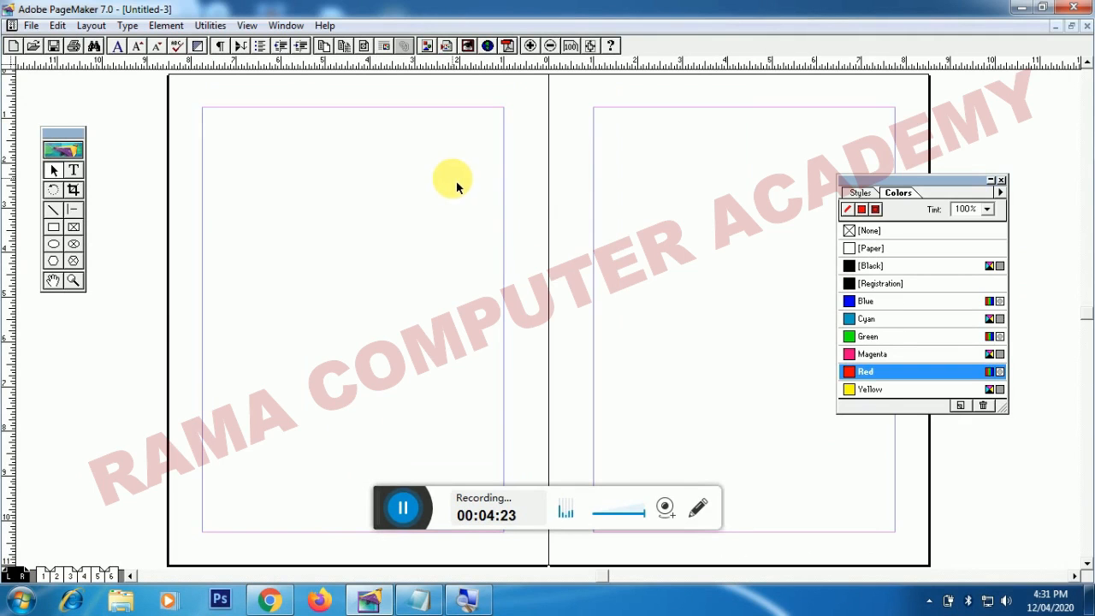
{"action": "key", "text": "ctrl+v"}
{"action": "left_click_drag", "start_coordinate": [455, 165], "coordinate": [454, 167]}
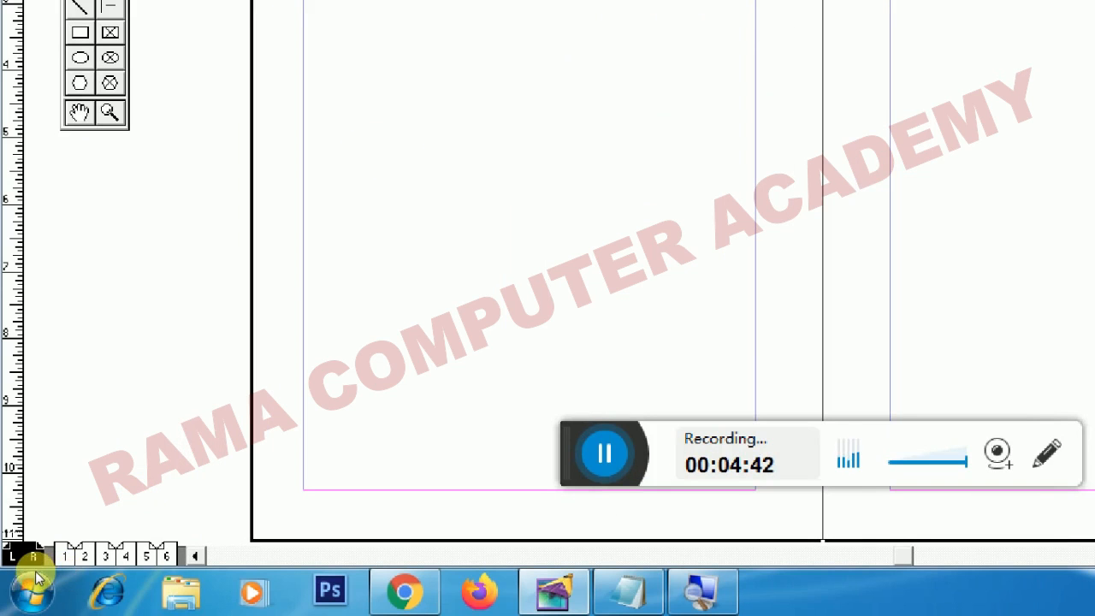
- Check page 1, spreads 2–3 and 4–5, and page 6 for the red square from the left master page
{"action": "left_click", "coordinate": [39, 570]}
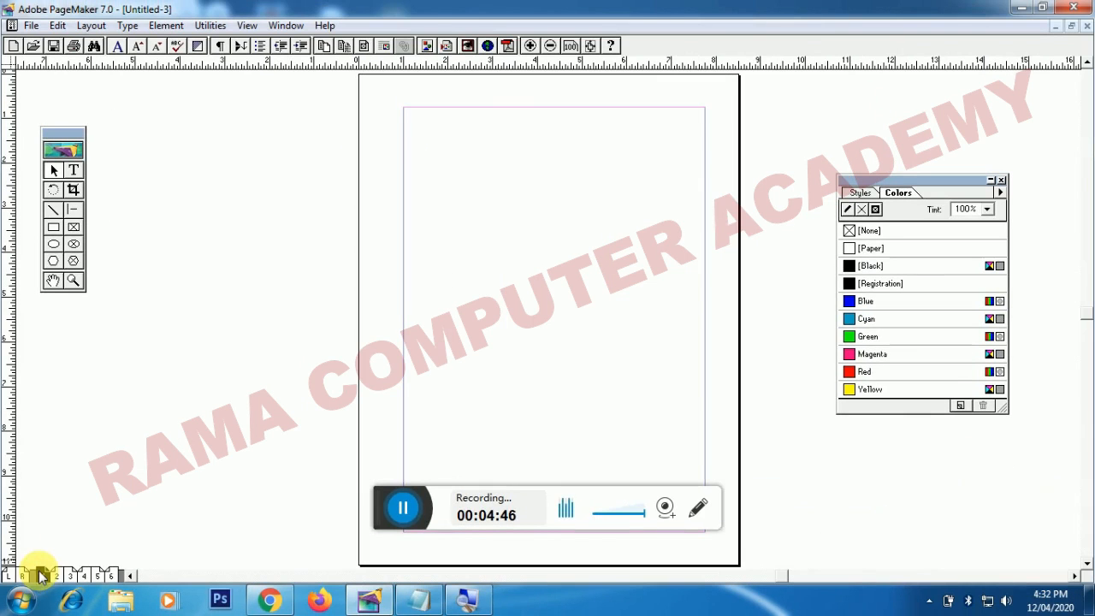
{"action": "left_click", "coordinate": [58, 575]}
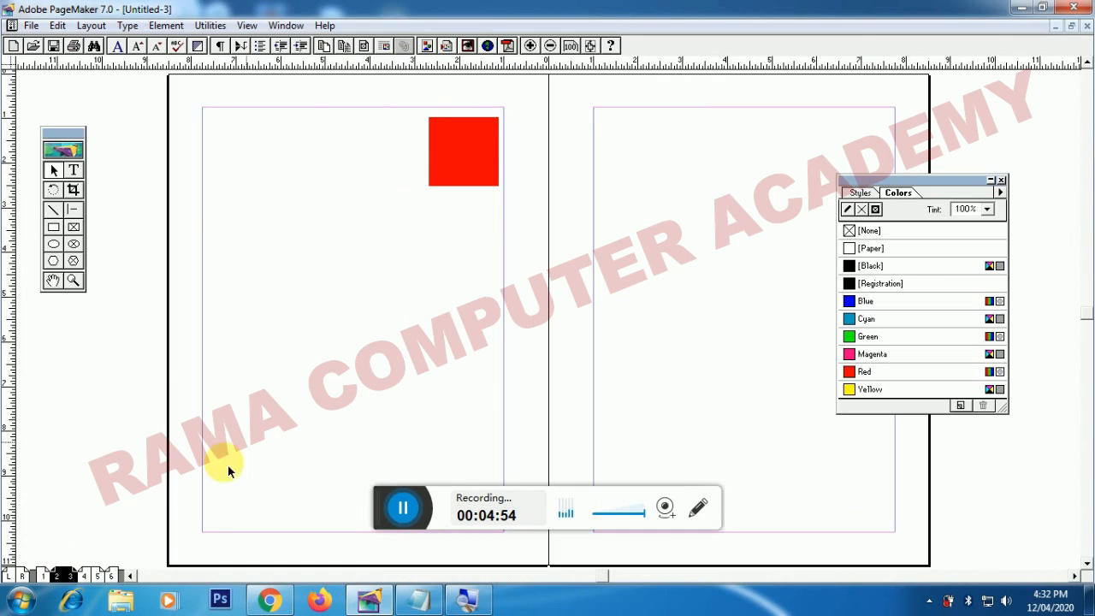
{"action": "left_click", "coordinate": [89, 576]}
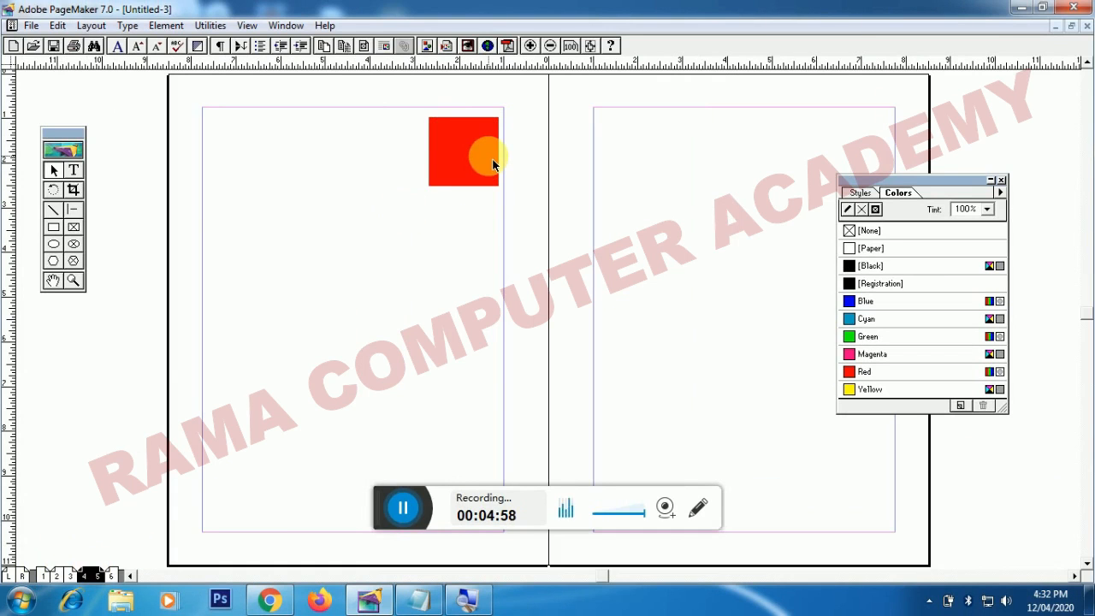
{"action": "left_click", "coordinate": [113, 577]}
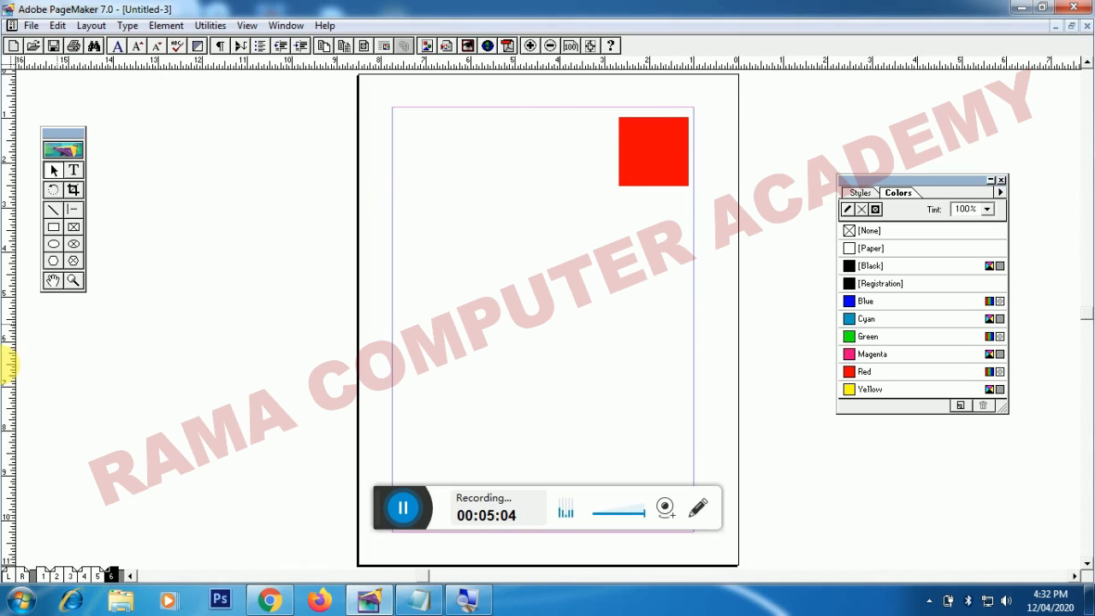
- On the right master page, draw a hexagon about 1.7 inches wide at the upper-right margin corner and color it blue
{"action": "left_click", "coordinate": [15, 577]}
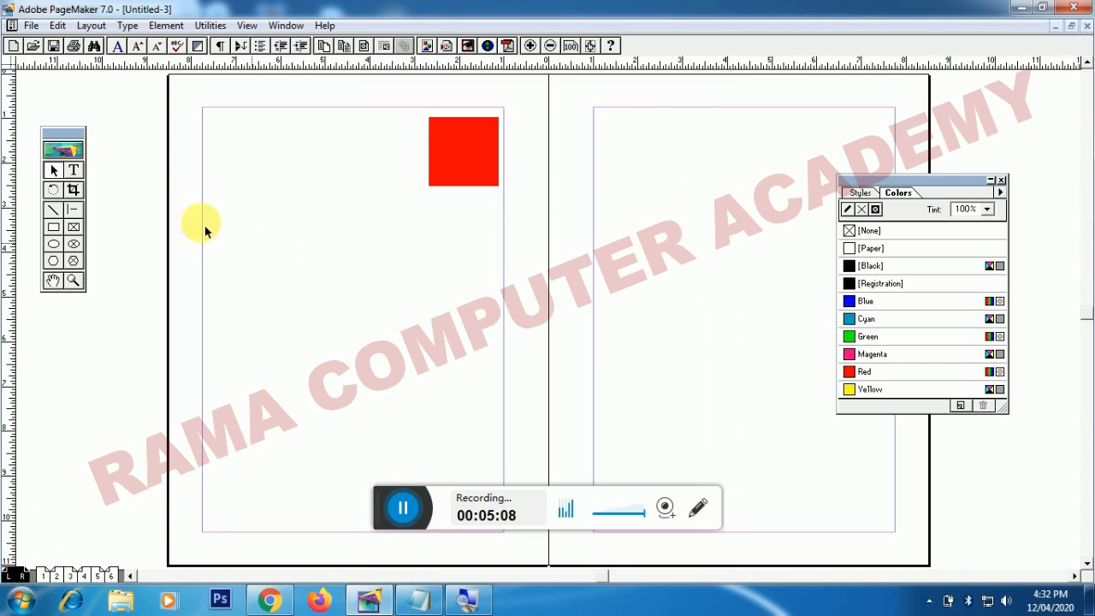
{"action": "left_click", "coordinate": [53, 244]}
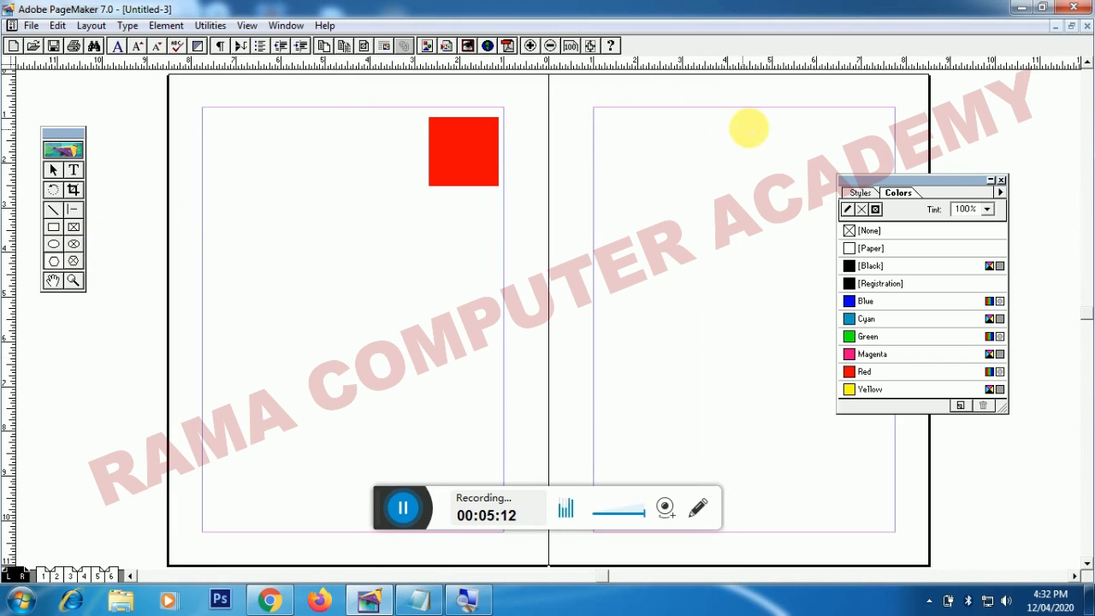
{"action": "left_click_drag", "start_coordinate": [817, 118], "coordinate": [896, 182]}
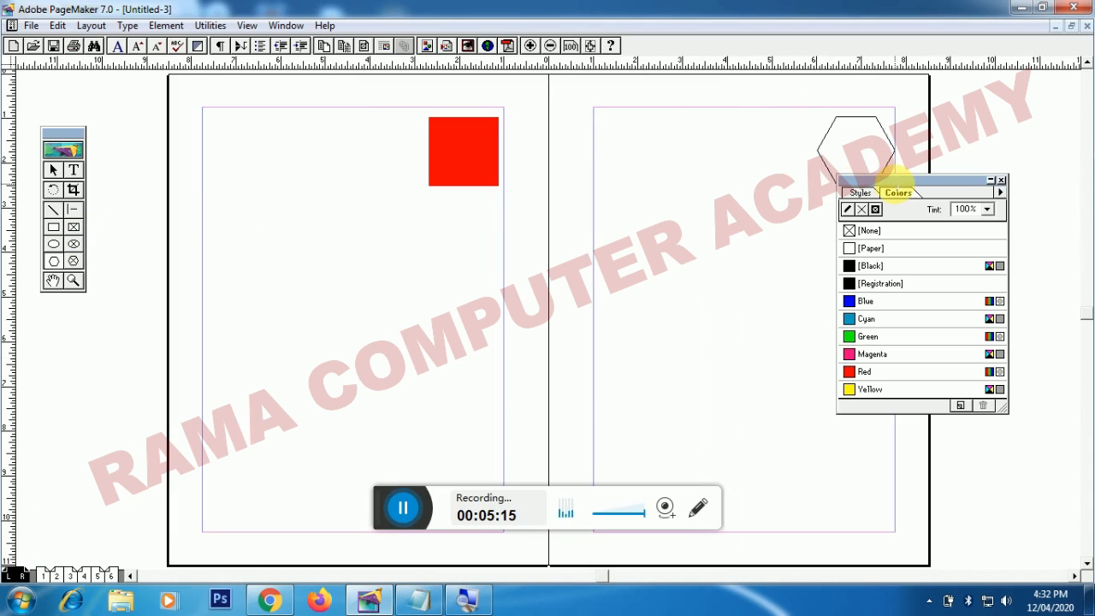
{"action": "left_click", "coordinate": [864, 301]}
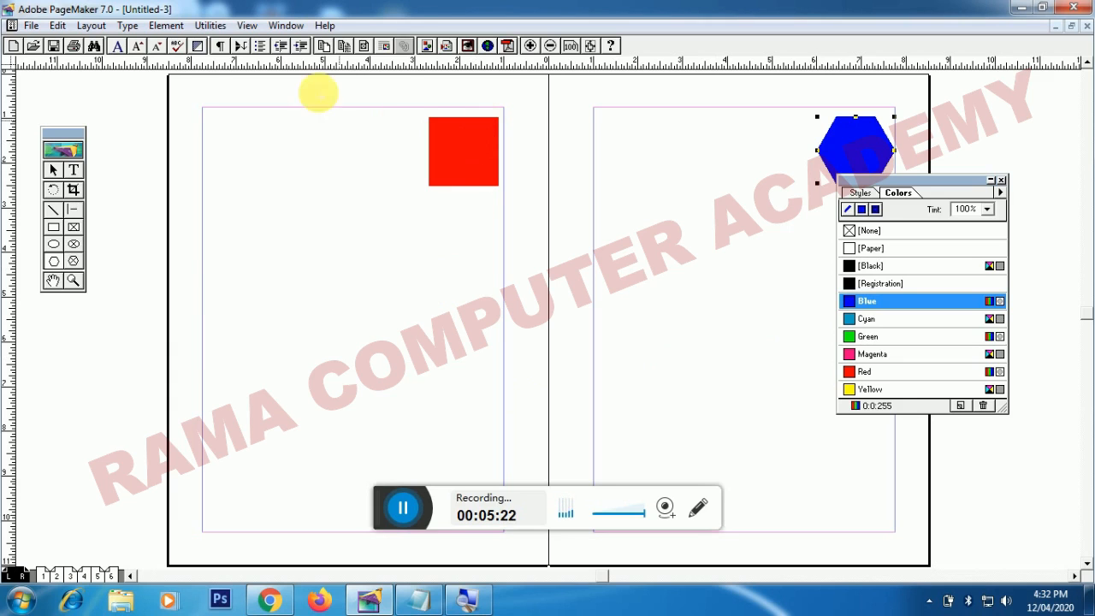
- Browse pages 1 to 6 to compare how the left and right master shapes appear on even and odd pages
{"action": "left_click", "coordinate": [41, 577]}
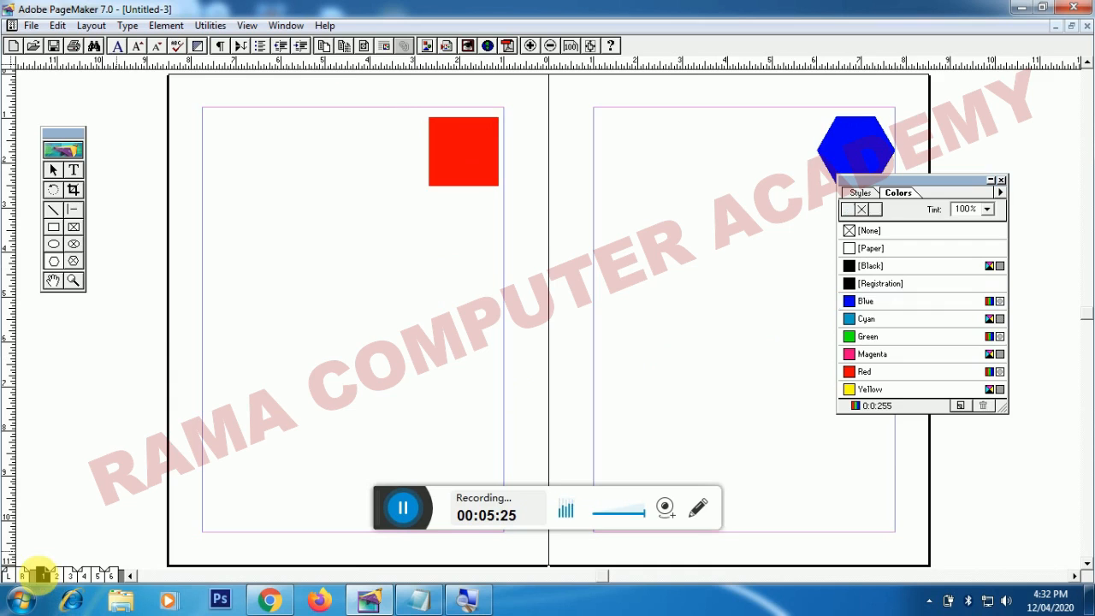
{"action": "left_click", "coordinate": [60, 576]}
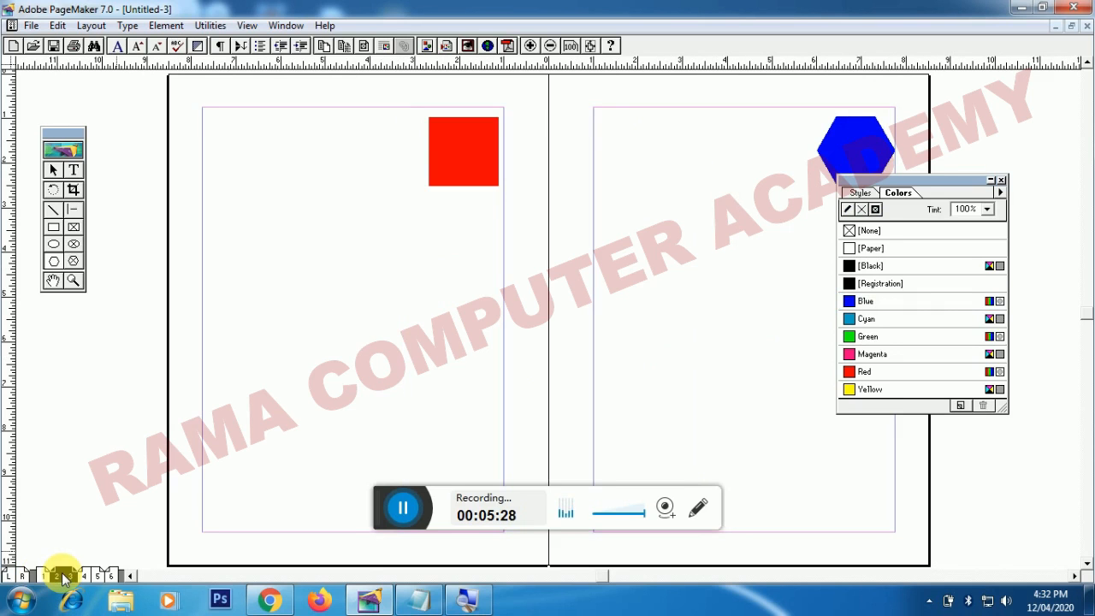
{"action": "left_click", "coordinate": [86, 576]}
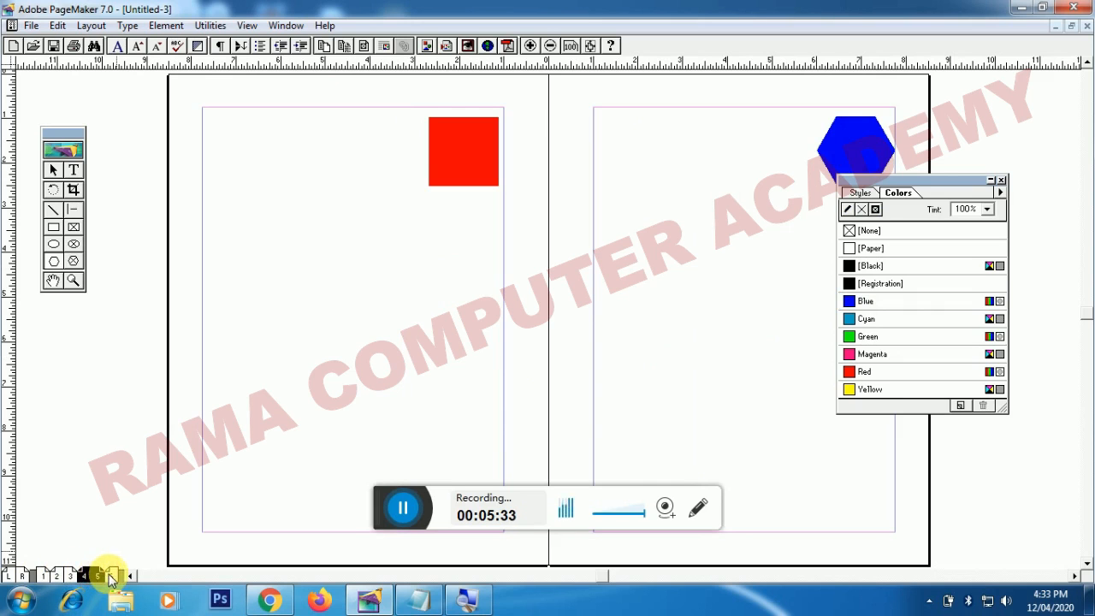
{"action": "left_click", "coordinate": [112, 577]}
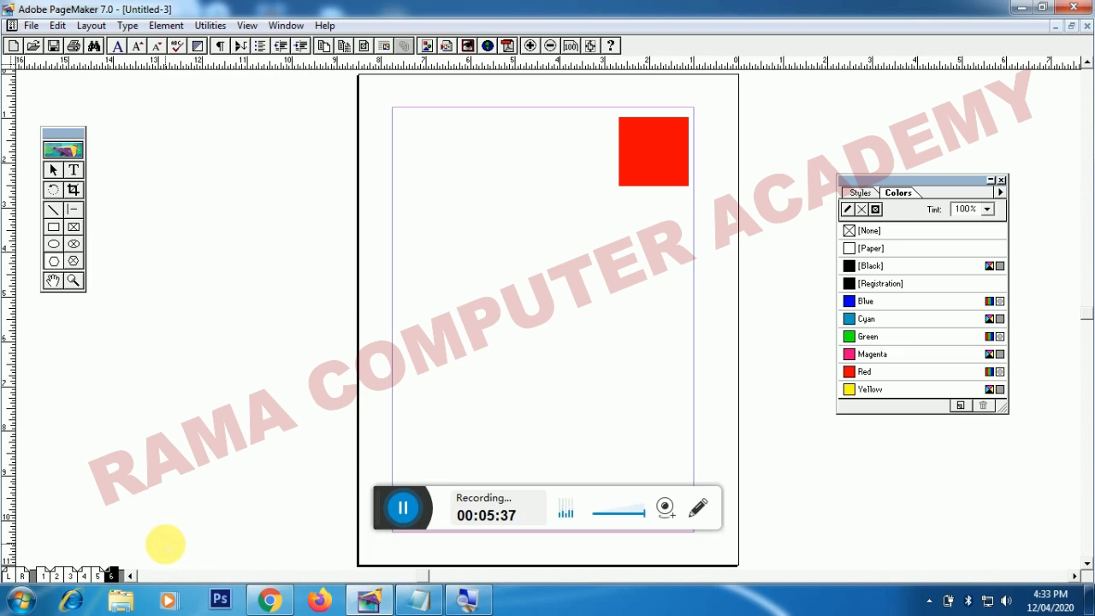
- Delete the red square from the left master page and the blue hexagon from the right master page
{"action": "left_click", "coordinate": [23, 577]}
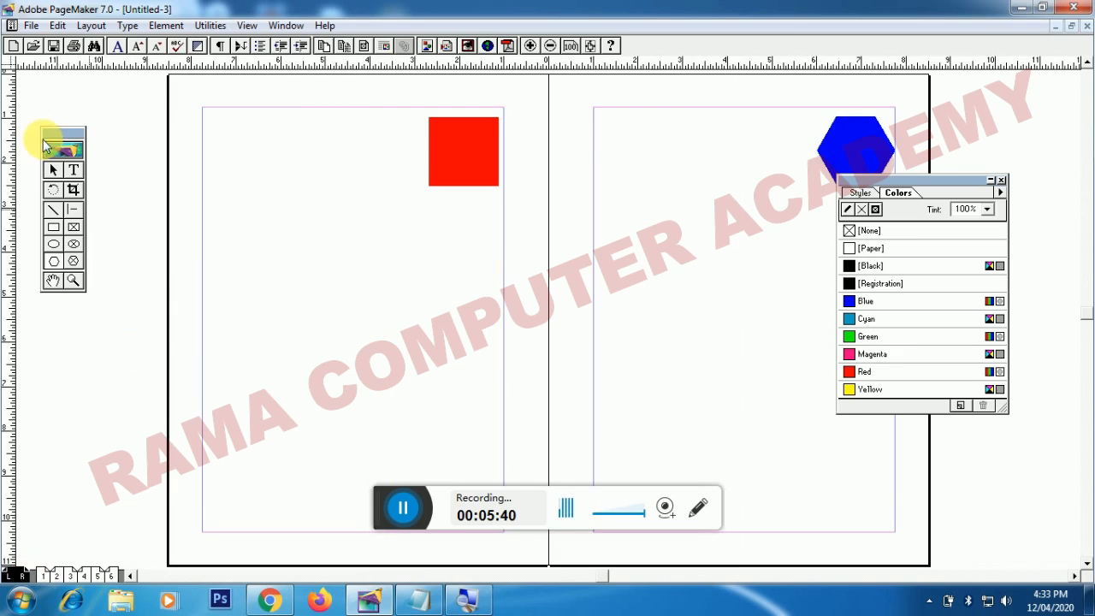
{"action": "left_click", "coordinate": [52, 168]}
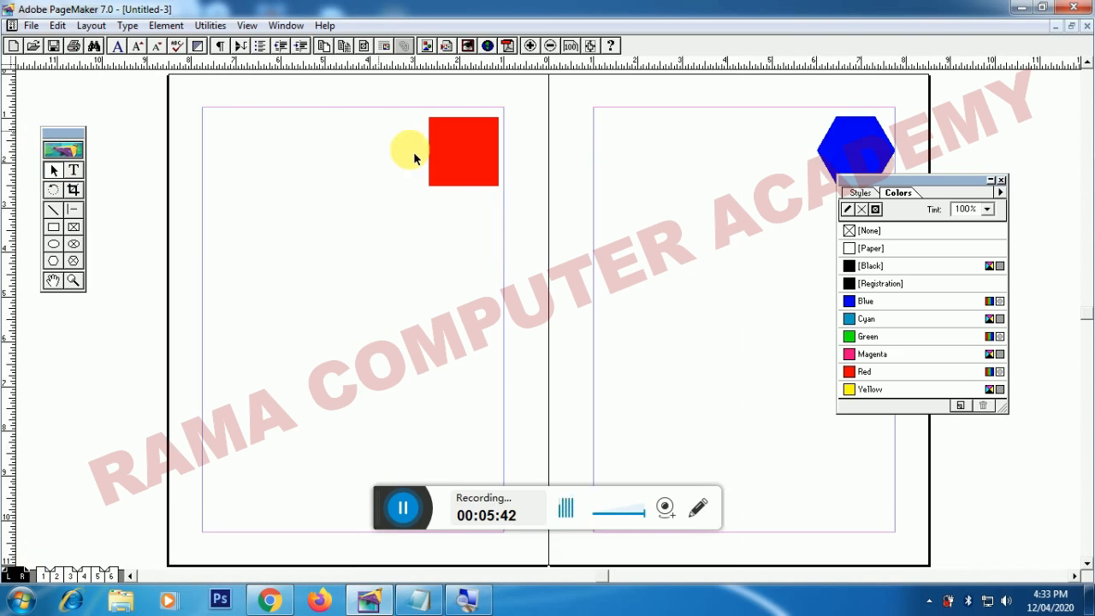
{"action": "left_click", "coordinate": [441, 155]}
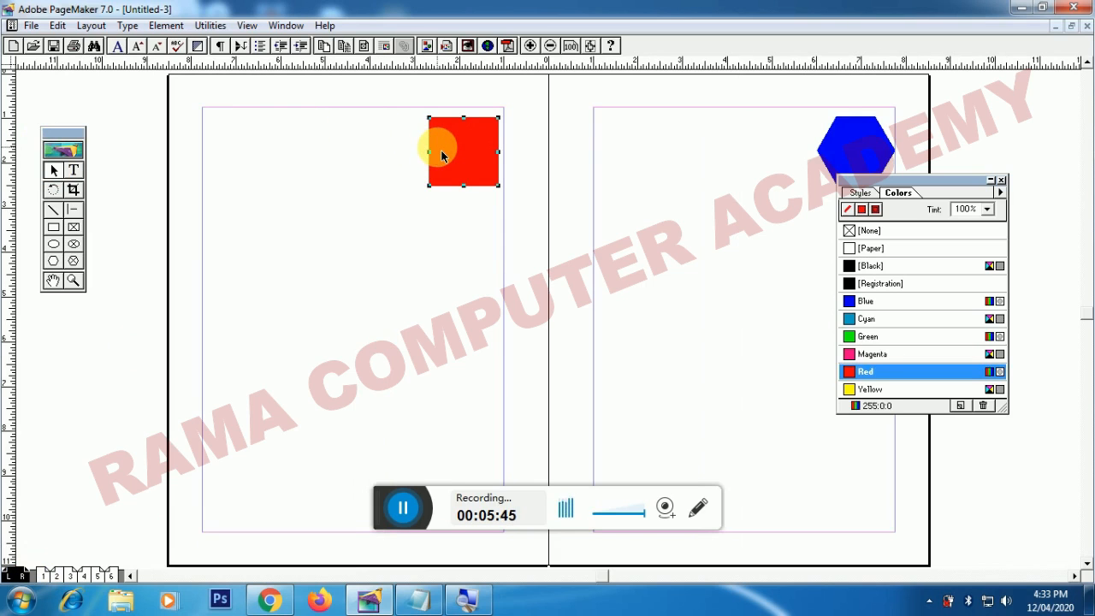
{"action": "key", "text": "Delete"}
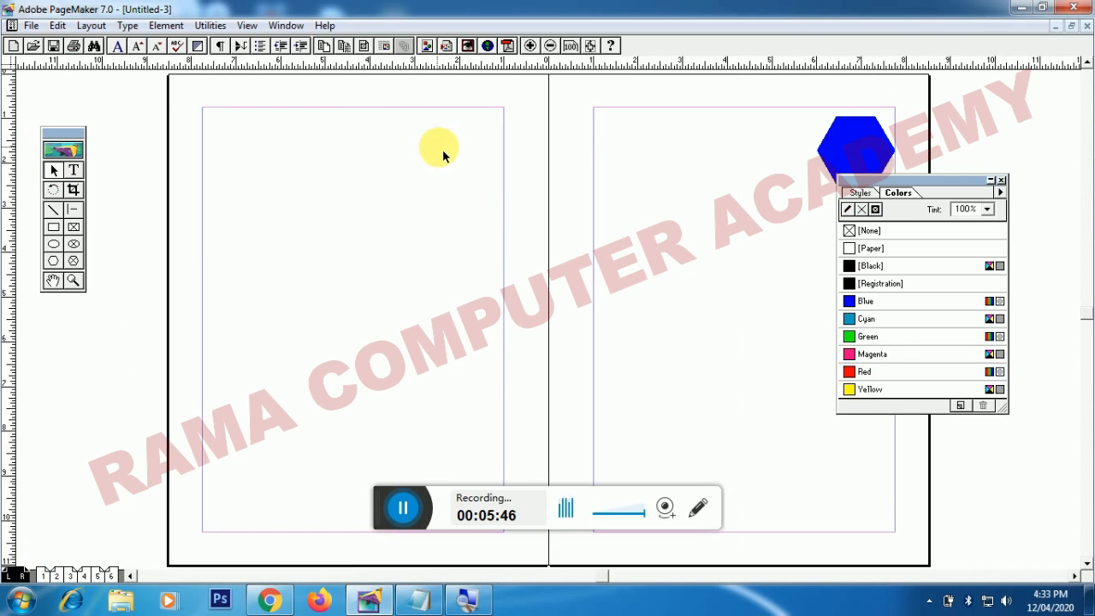
{"action": "left_click", "coordinate": [887, 147]}
{"action": "key", "text": "Delete"}
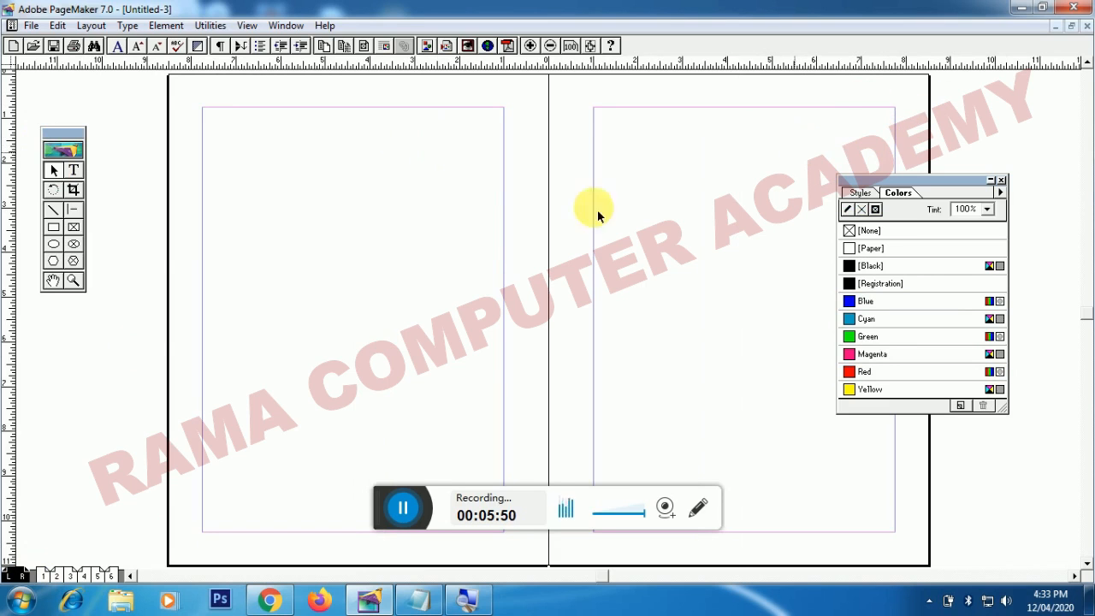
- Check page 1, spread 2–3 and page 6 for any remaining master-page shapes
{"action": "left_click", "coordinate": [40, 579]}
{"action": "left_click", "coordinate": [71, 576]}
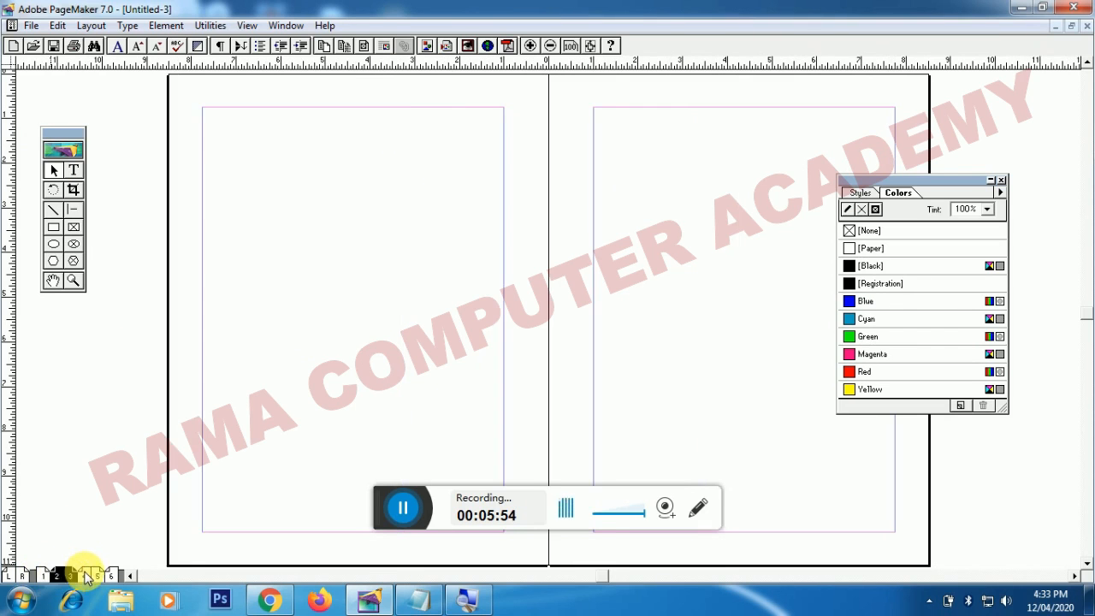
{"action": "left_click", "coordinate": [111, 575]}
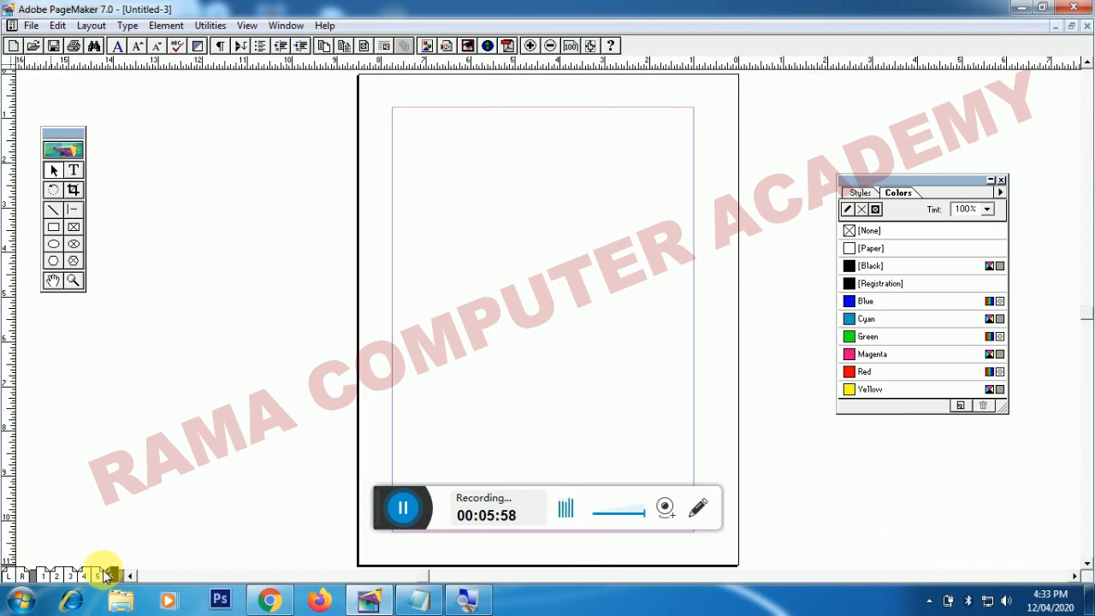
- Switch to the Notepad outline and highlight the "Header and Footer" line
{"action": "left_click", "coordinate": [398, 597]}
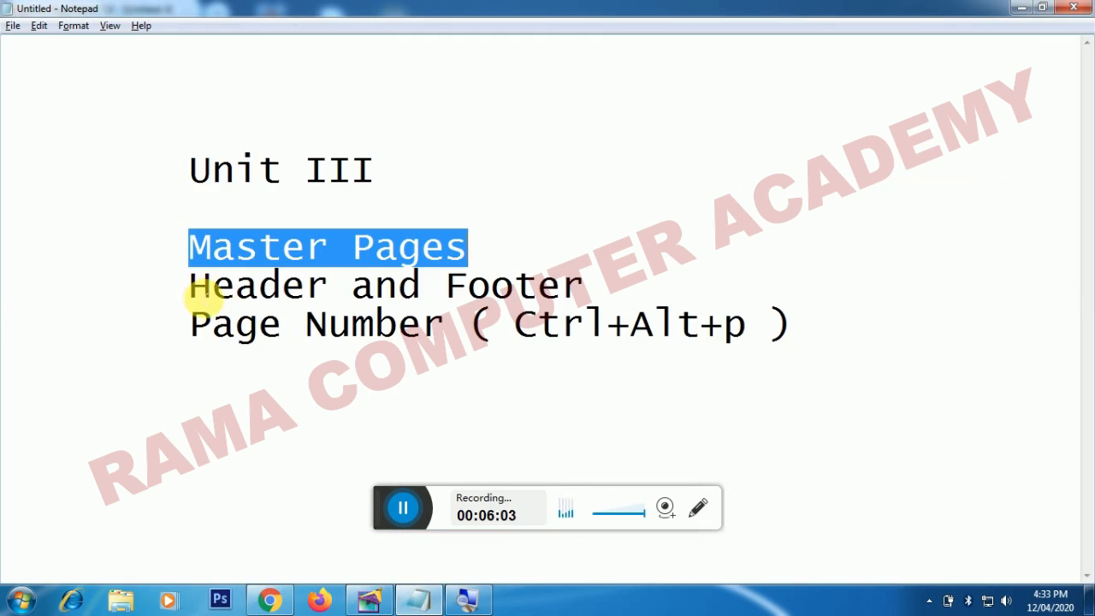
{"action": "left_click_drag", "start_coordinate": [192, 286], "coordinate": [578, 291]}
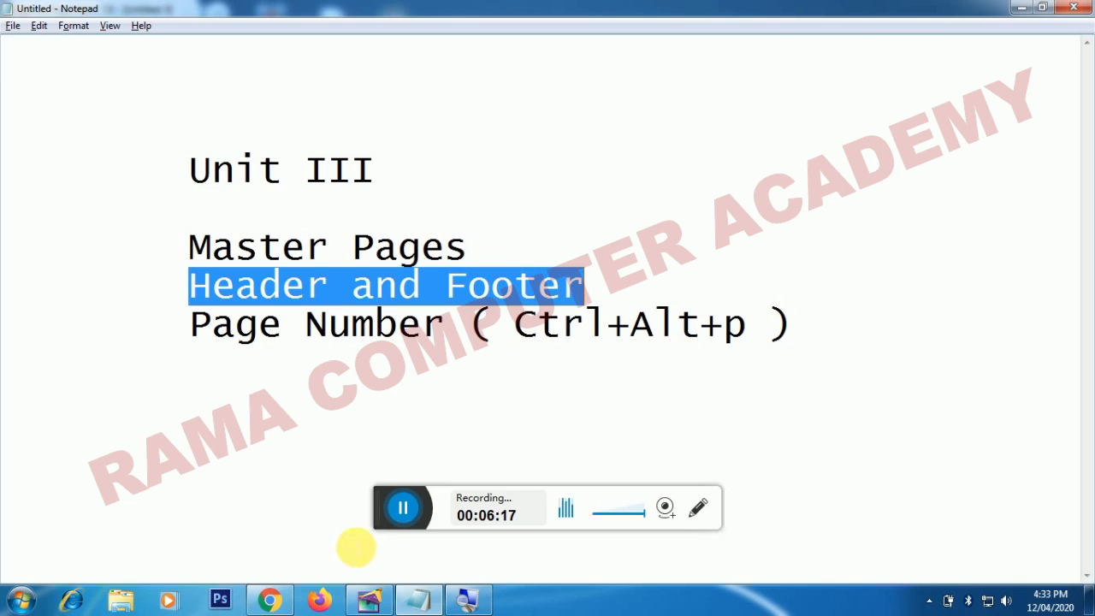
- Switch back to PageMaker and display the left and right master pages
{"action": "left_click", "coordinate": [365, 597]}
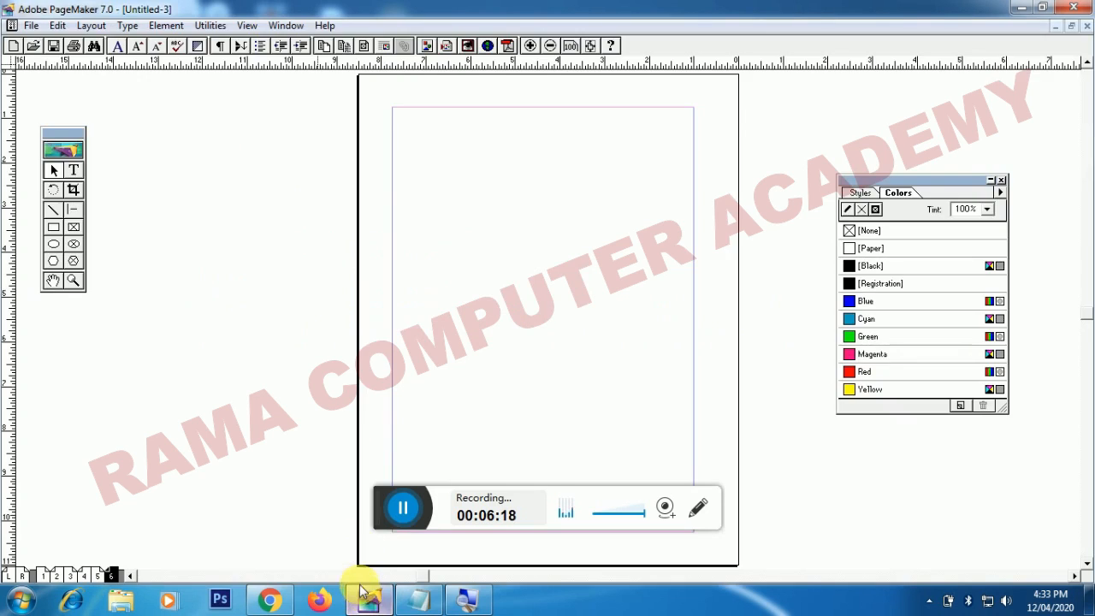
{"action": "left_click_drag", "start_coordinate": [377, 511], "coordinate": [9, 505]}
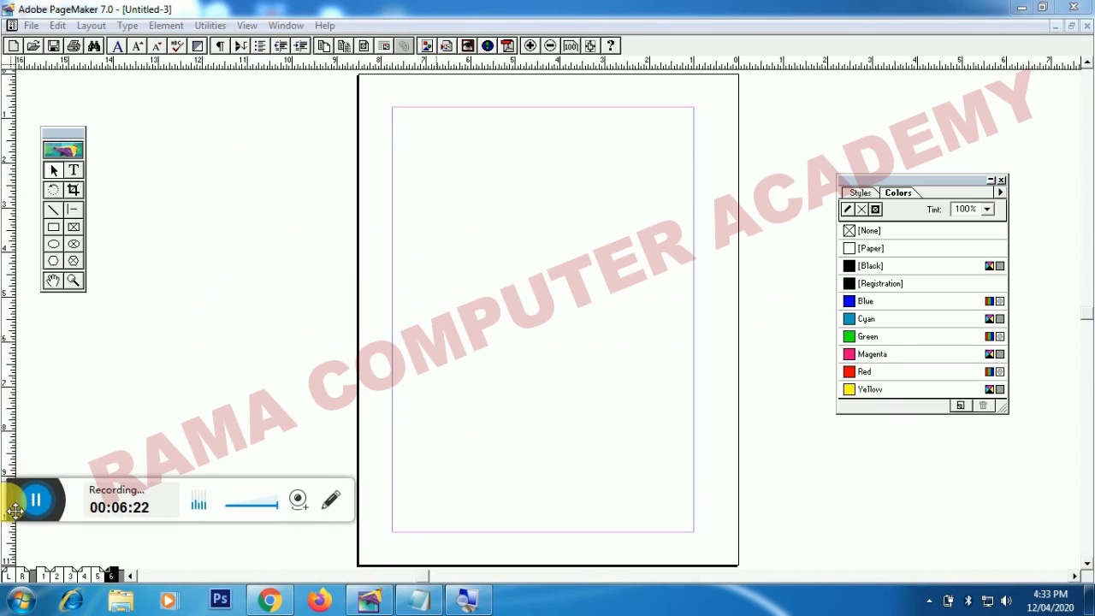
{"action": "left_click", "coordinate": [14, 577]}
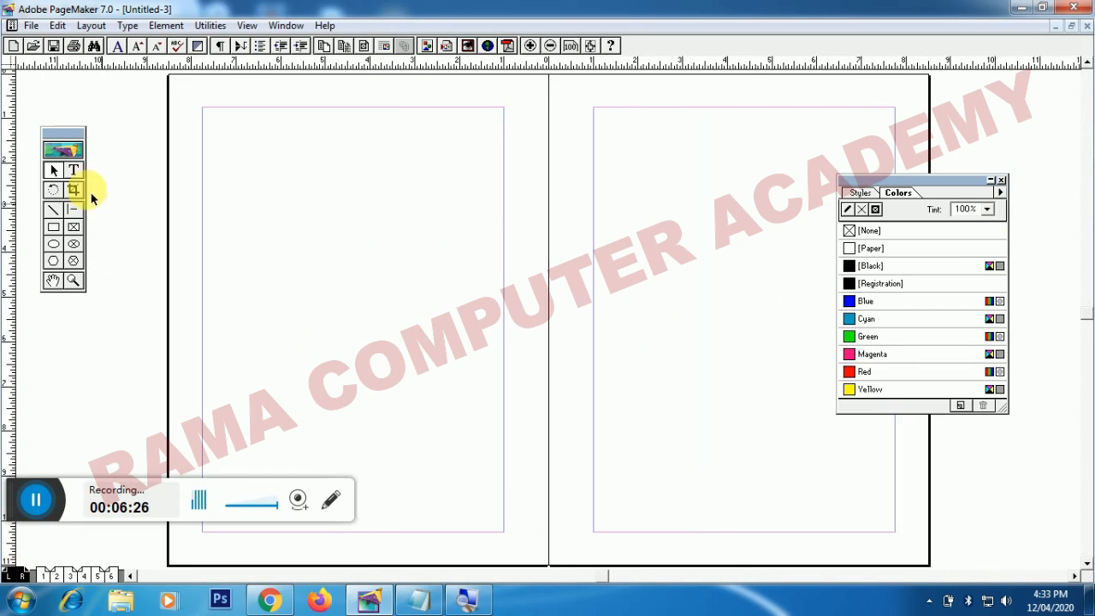
- Add the header text "SUNNY GROUP" above the top margin of the left master page
{"action": "left_click", "coordinate": [75, 172]}
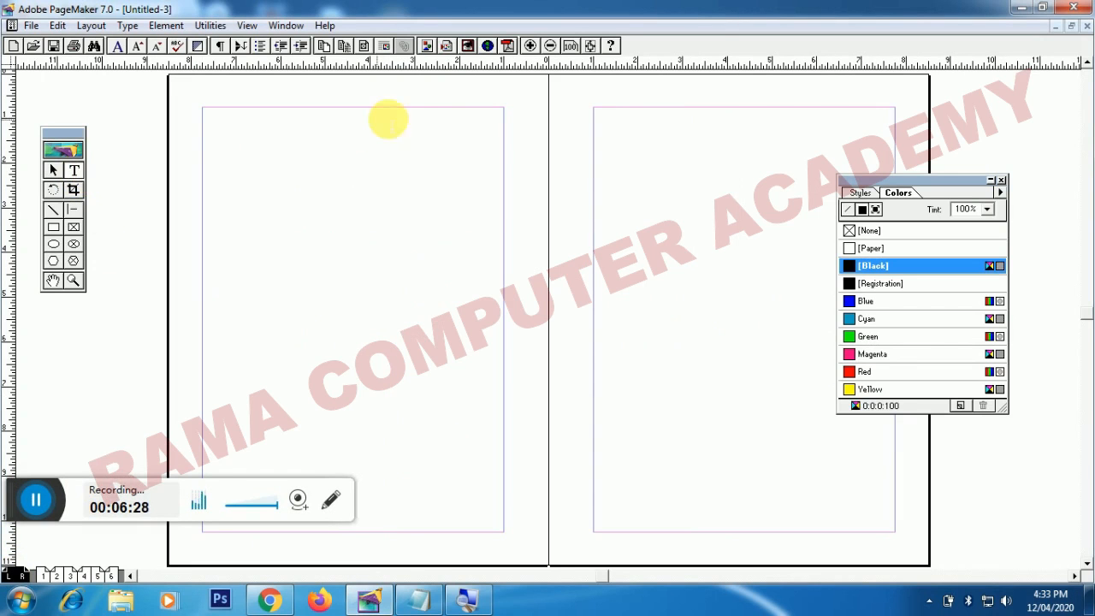
{"action": "left_click", "coordinate": [396, 101]}
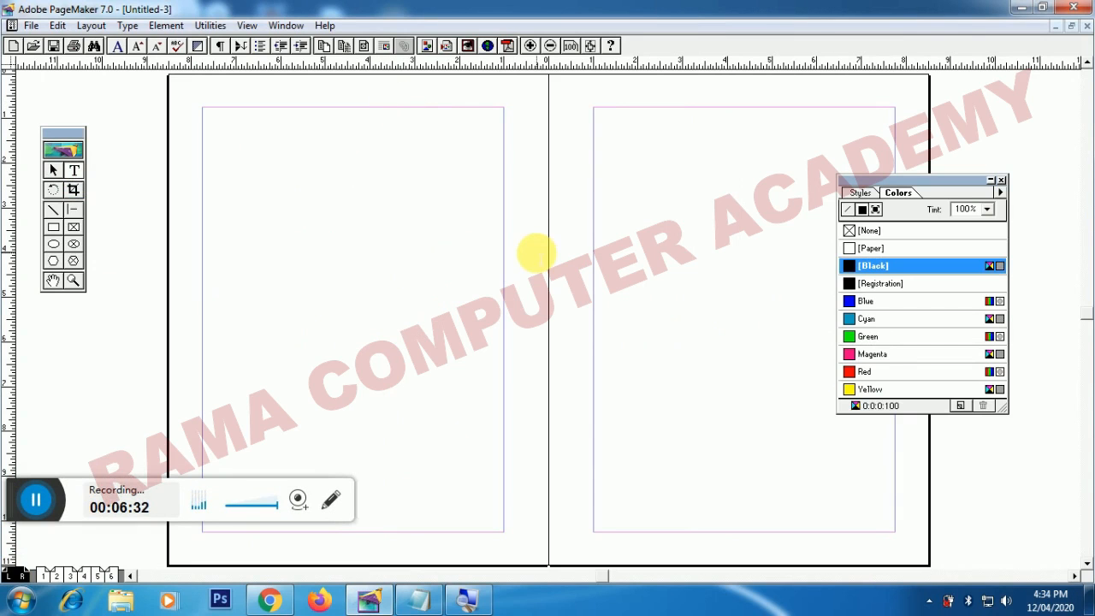
{"action": "type", "text": "s"}
{"action": "key", "text": "Caps_Lock"}
{"action": "type", "text": "UNN"}
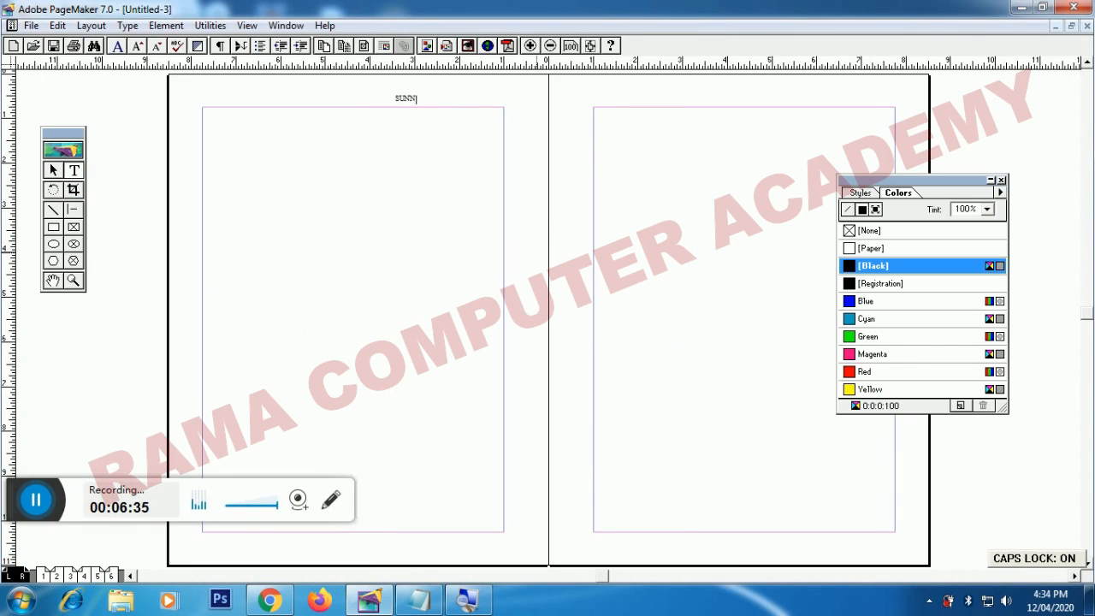
{"action": "type", "text": "Y GRUP"}
{"action": "type", "text": "OUP"}
{"action": "key", "text": "Caps_Lock"}
- Format the whole header text at 25 points in blue
{"action": "key", "text": "ctrl+a"}
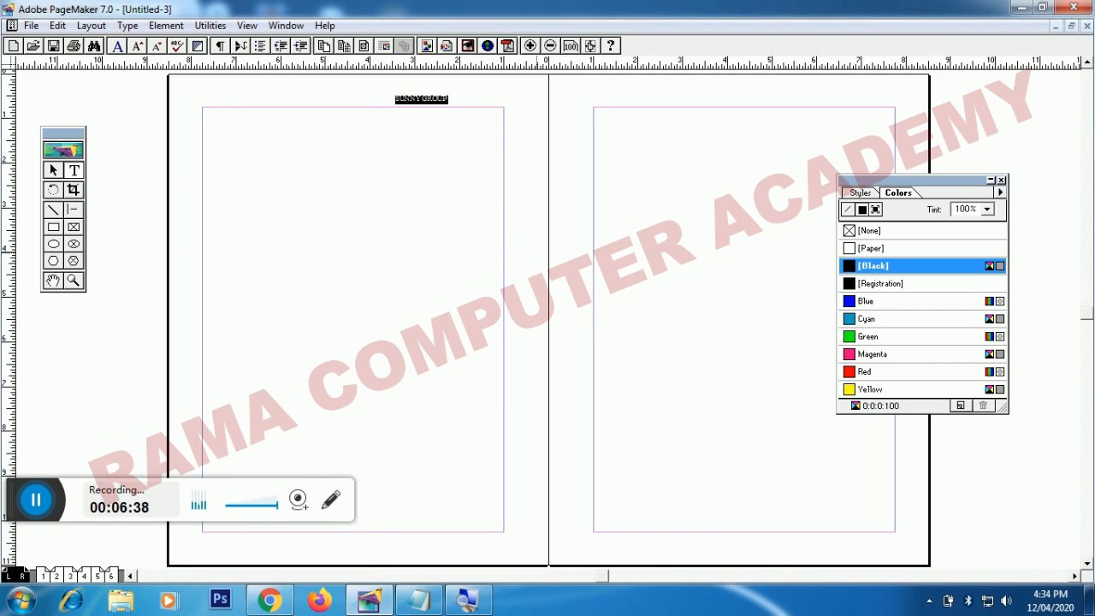
{"action": "left_click", "coordinate": [118, 45]}
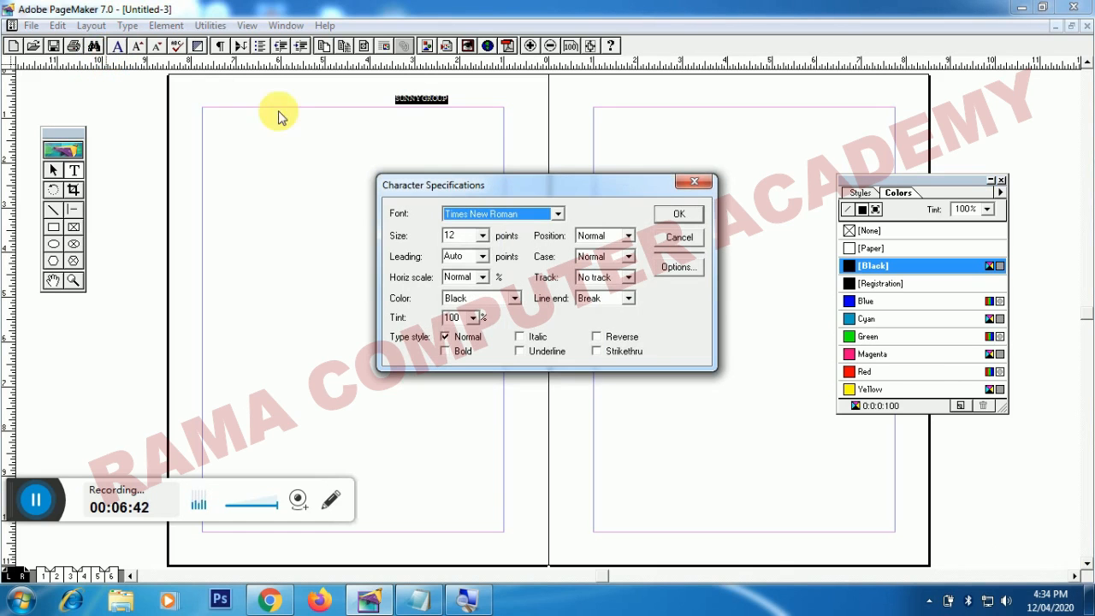
{"action": "double_click", "coordinate": [449, 236]}
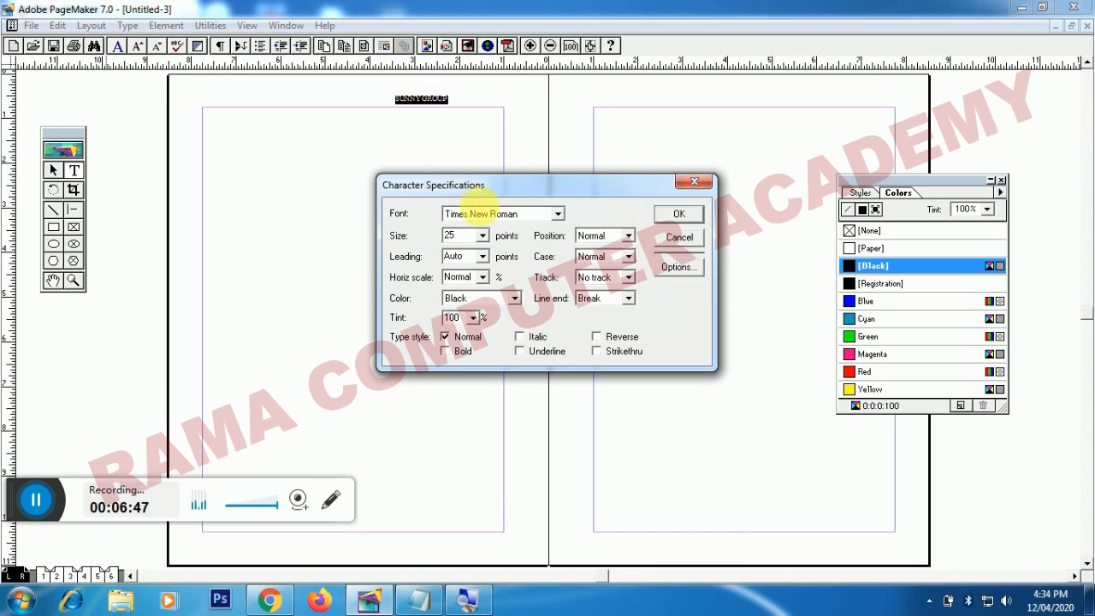
{"action": "left_click", "coordinate": [514, 297]}
{"action": "left_click", "coordinate": [485, 338]}
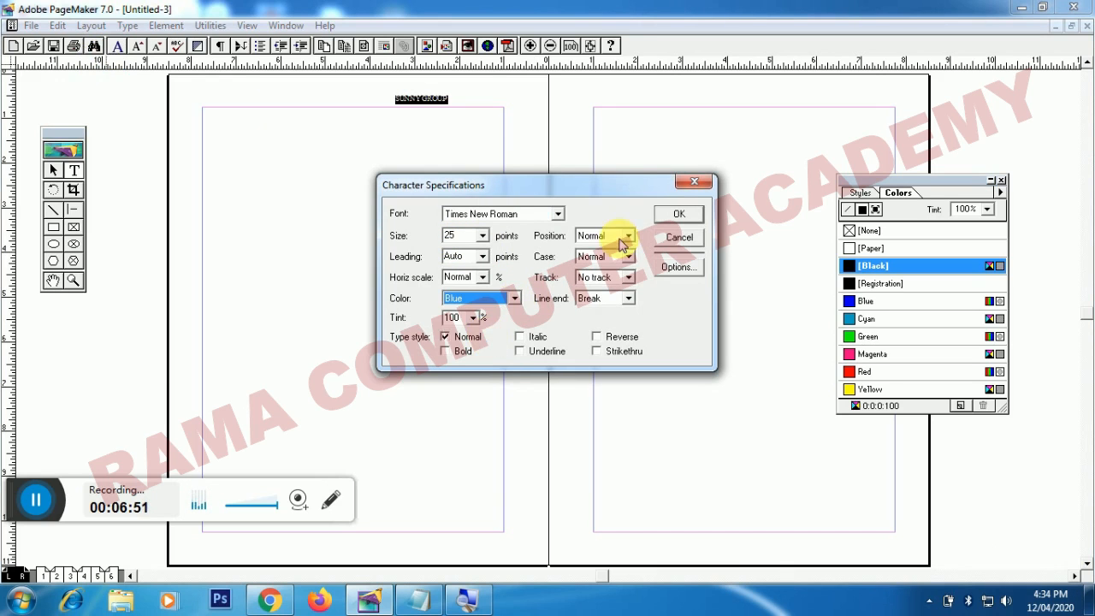
{"action": "left_click", "coordinate": [679, 214]}
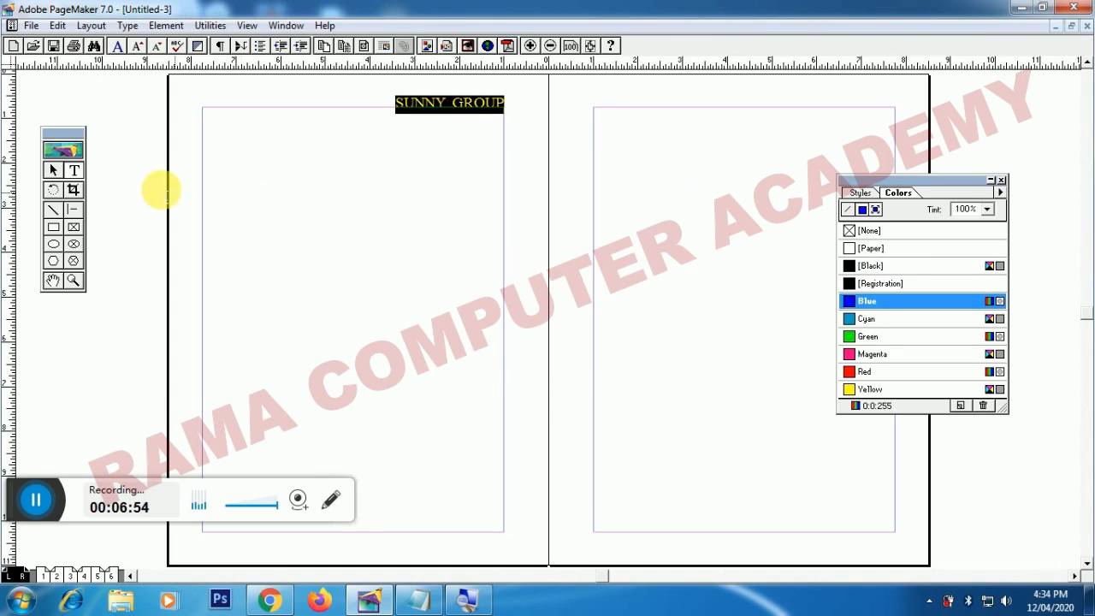
- Move the "SUNNY GROUP" header to the left end of the left master page's top margin
{"action": "left_click", "coordinate": [53, 170]}
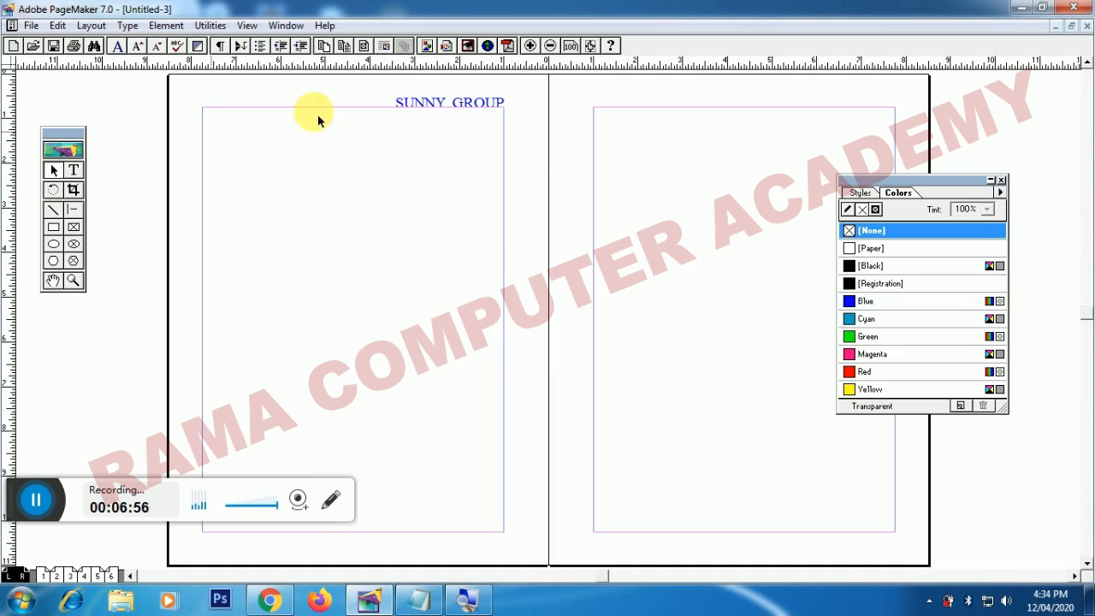
{"action": "left_click_drag", "start_coordinate": [440, 105], "coordinate": [245, 95]}
{"action": "left_click", "coordinate": [269, 140]}
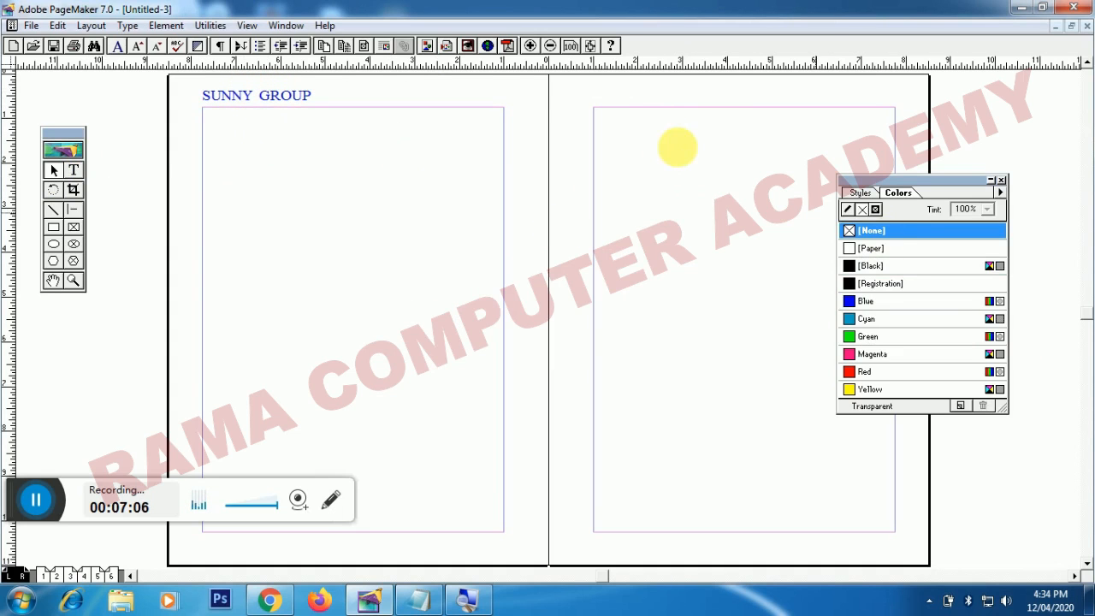
- Draw a horizontal line about 3.1 inches long directly beneath the "SUNNY GROUP" header
{"action": "left_click", "coordinate": [529, 45]}
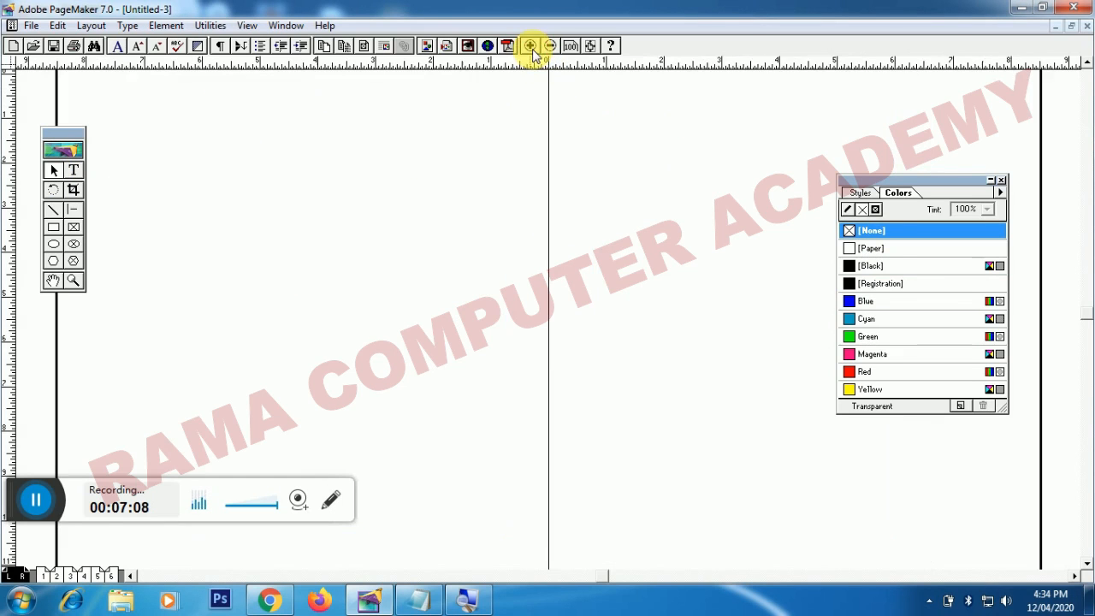
{"action": "left_click", "coordinate": [529, 45]}
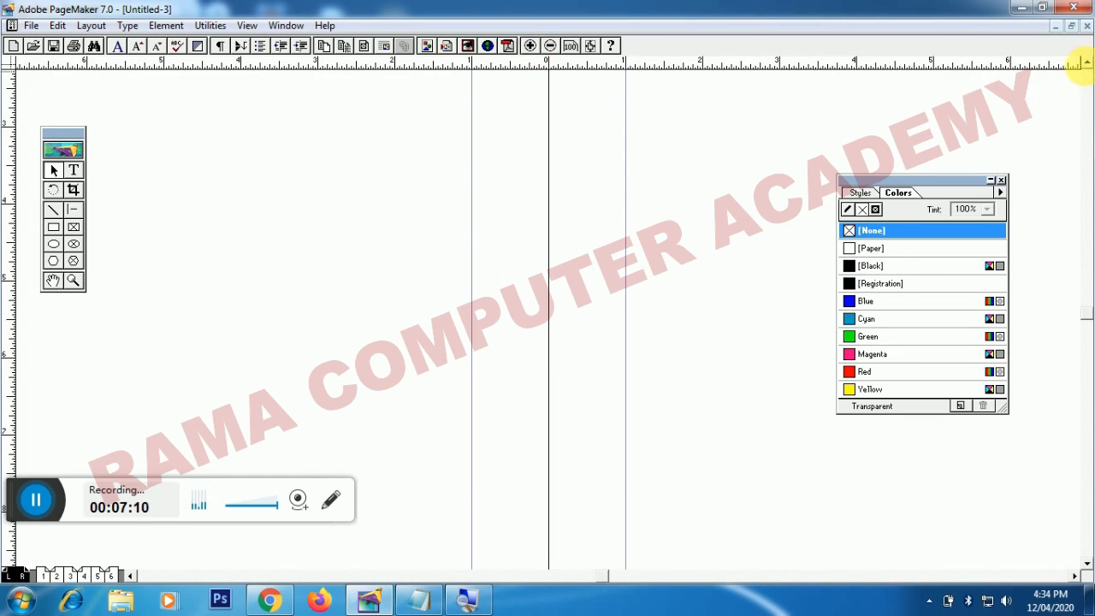
{"action": "left_click", "coordinate": [1084, 105]}
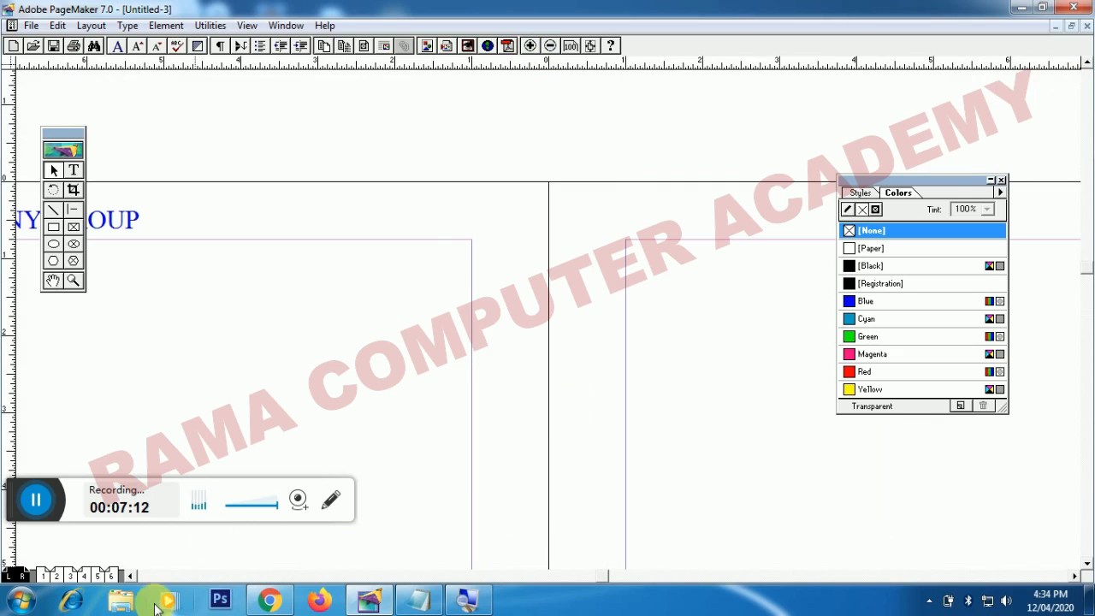
{"action": "left_click", "coordinate": [130, 576]}
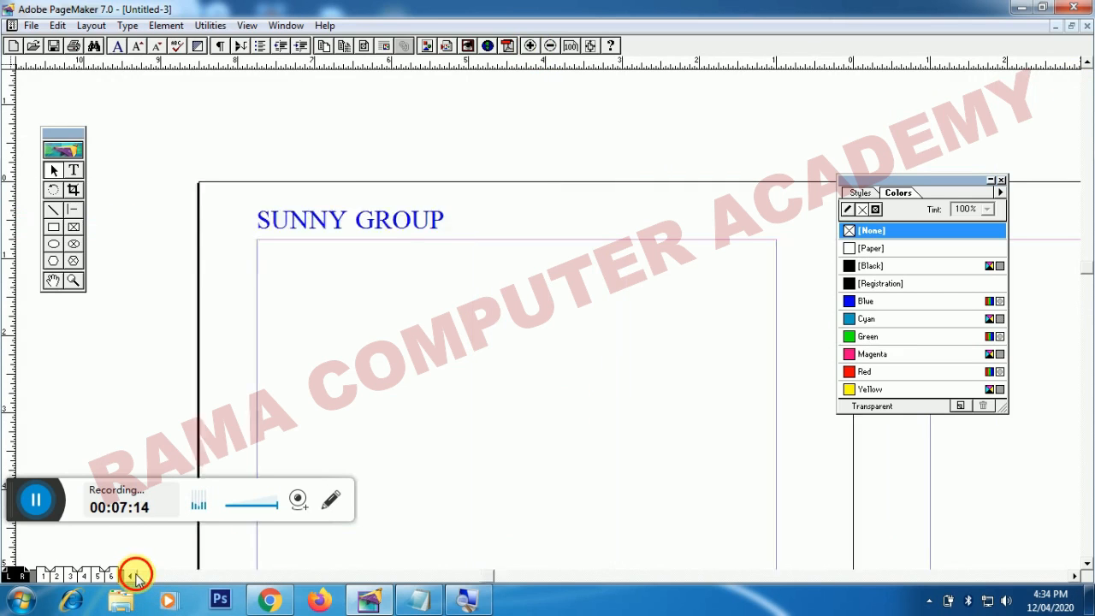
{"action": "left_click", "coordinate": [52, 211]}
{"action": "left_click_drag", "start_coordinate": [410, 241], "coordinate": [649, 235]}
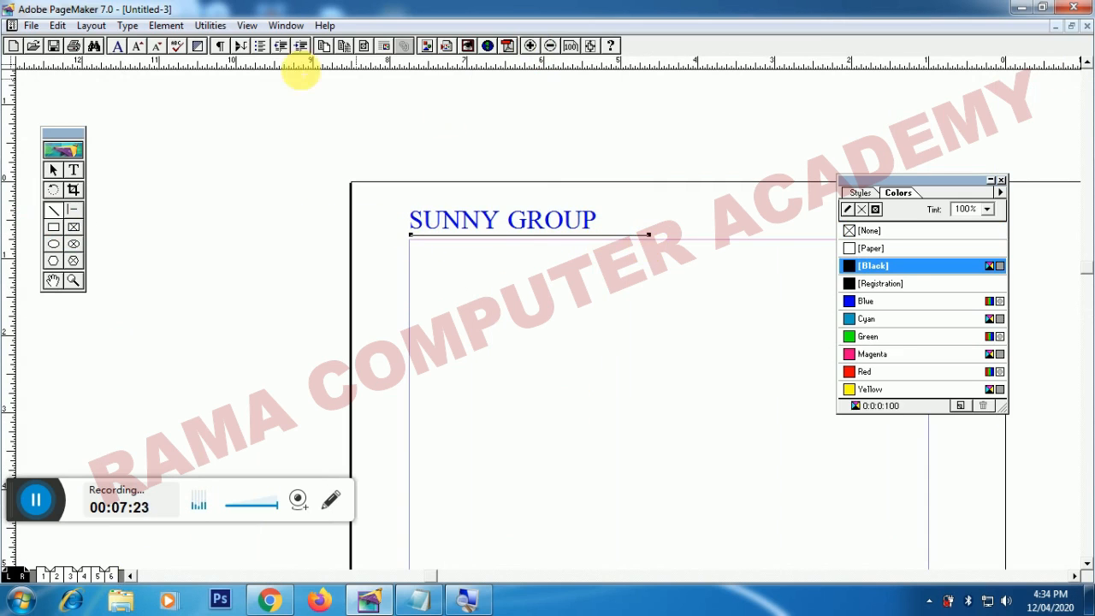
- Give the line under the header a 5pt double stroke, thick over thin, and color it blue
{"action": "left_click", "coordinate": [161, 25]}
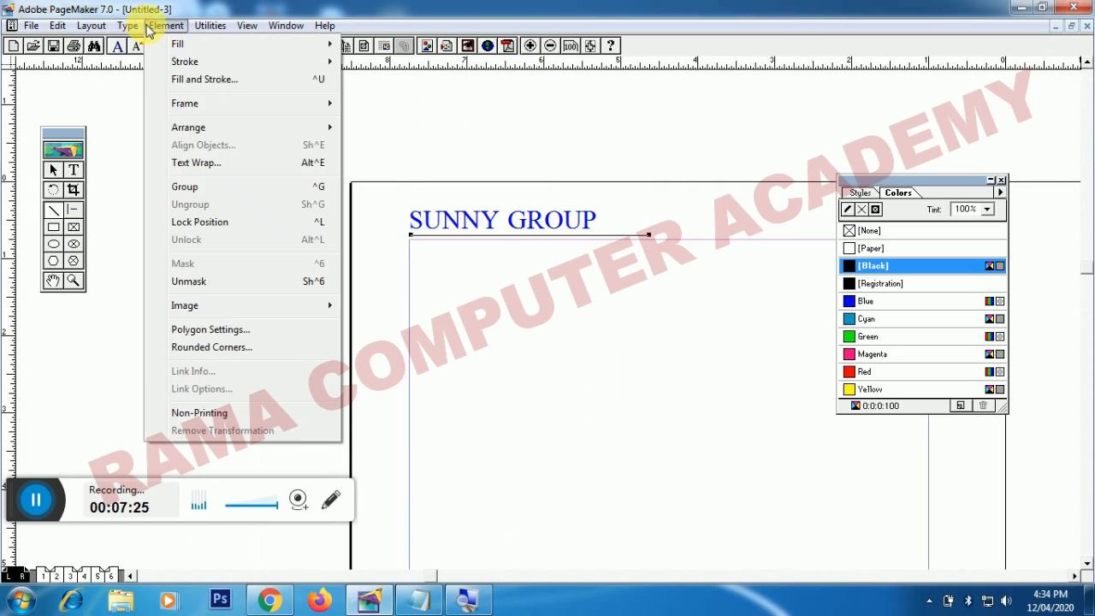
{"action": "mouse_move", "coordinate": [188, 67]}
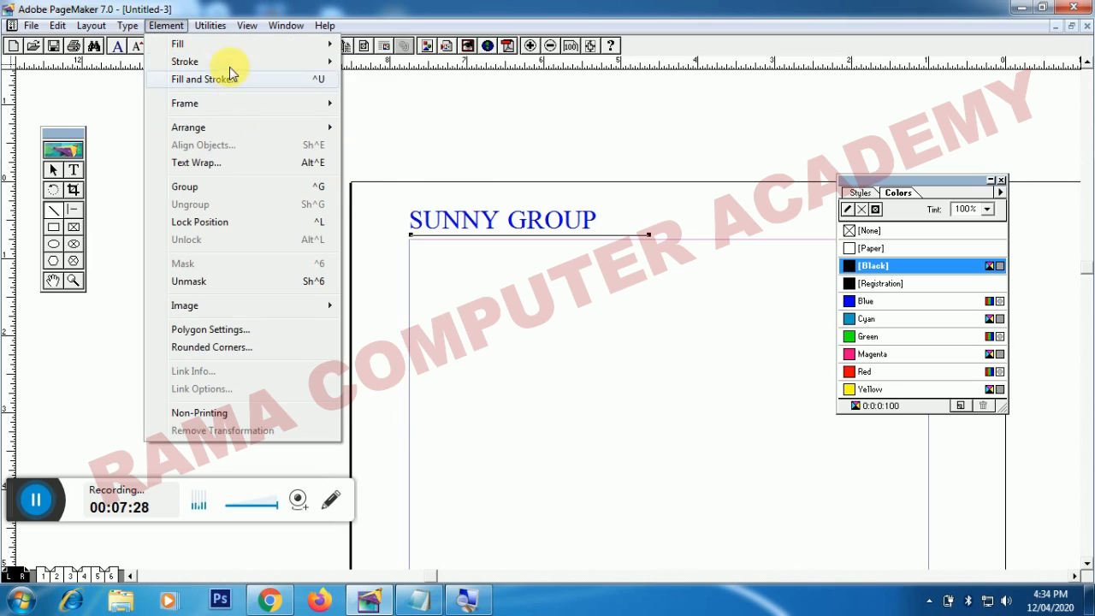
{"action": "mouse_move", "coordinate": [231, 62]}
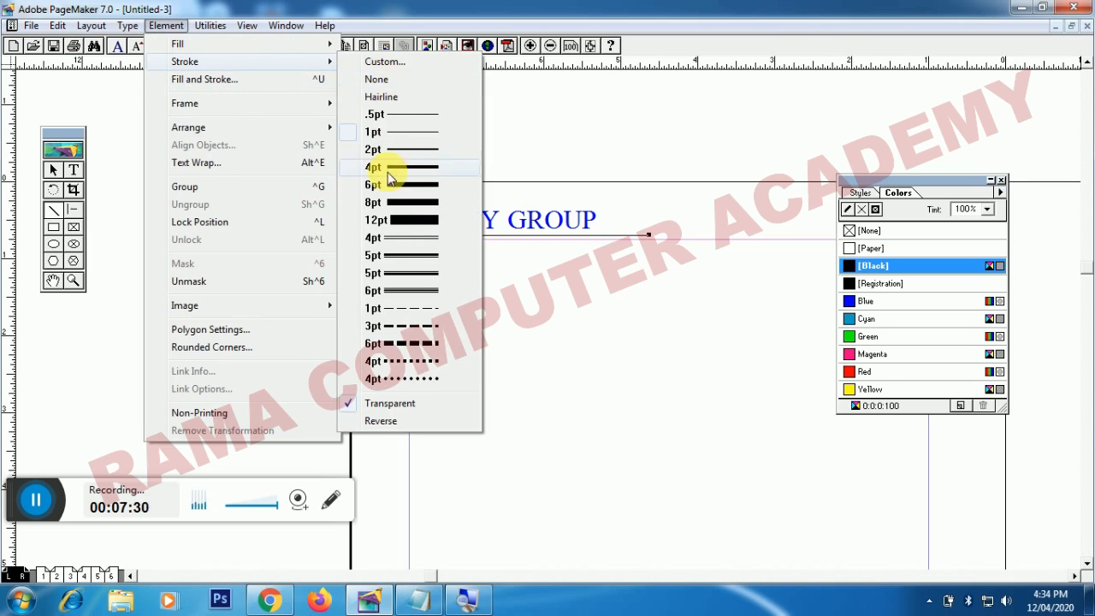
{"action": "left_click", "coordinate": [396, 264]}
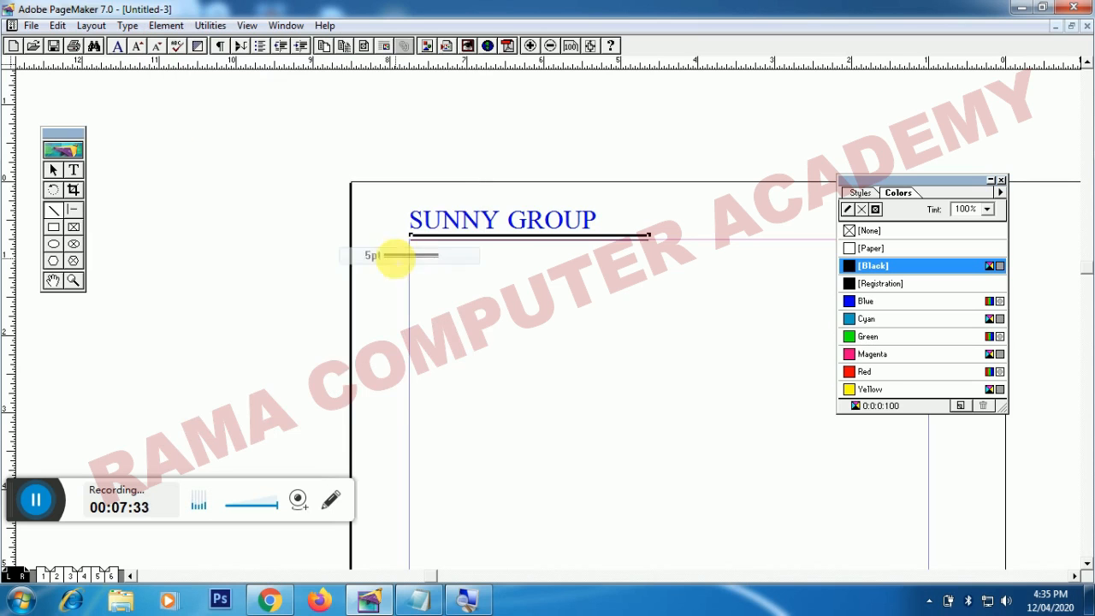
{"action": "left_click", "coordinate": [873, 303]}
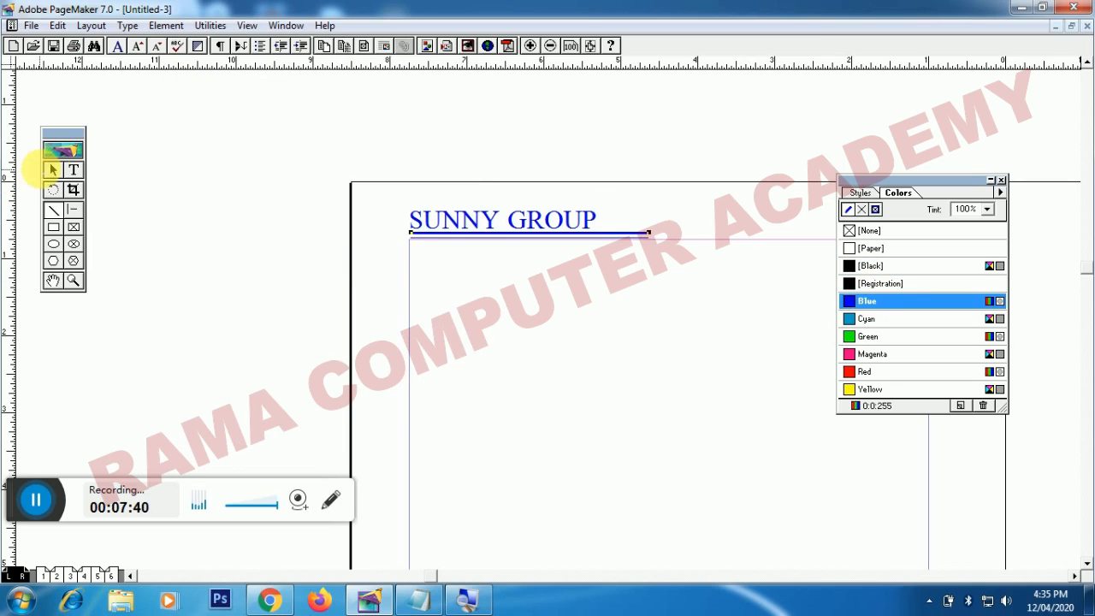
- Nudge the "SUNNY GROUP" text up to leave a gap above the double line
{"action": "left_click", "coordinate": [52, 170]}
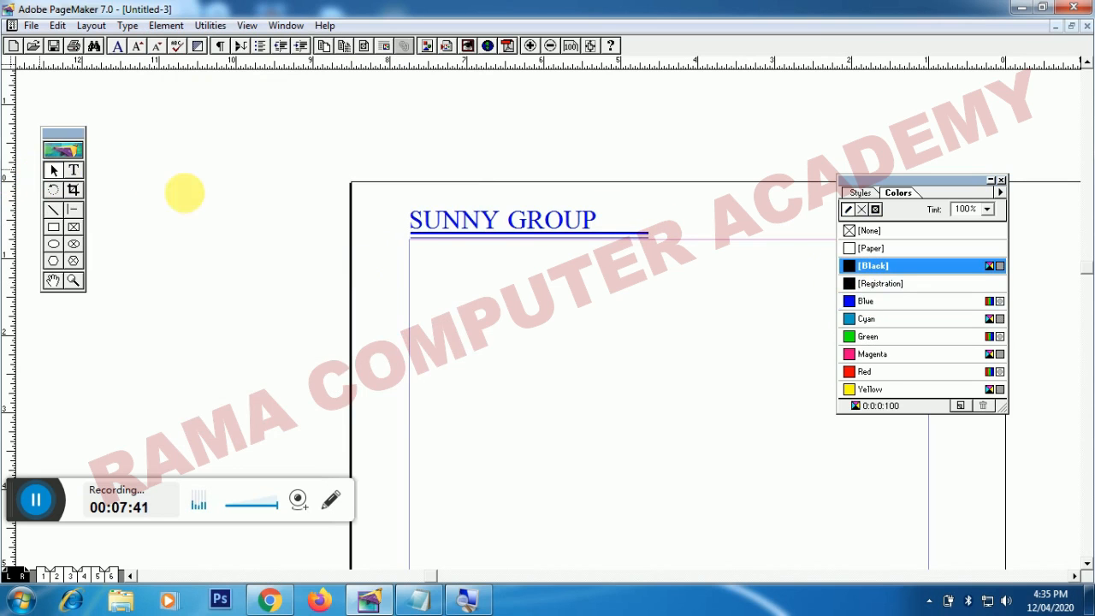
{"action": "left_click", "coordinate": [516, 226]}
{"action": "key", "text": "Up"}
{"action": "key", "text": "Up"}
{"action": "key", "text": "Up"}
{"action": "key", "text": "Up"}
{"action": "key", "text": "Up"}
{"action": "key", "text": "Up"}
{"action": "key", "text": "Up"}
{"action": "key", "text": "Up"}
{"action": "key", "text": "Up"}
{"action": "key", "text": "Up"}
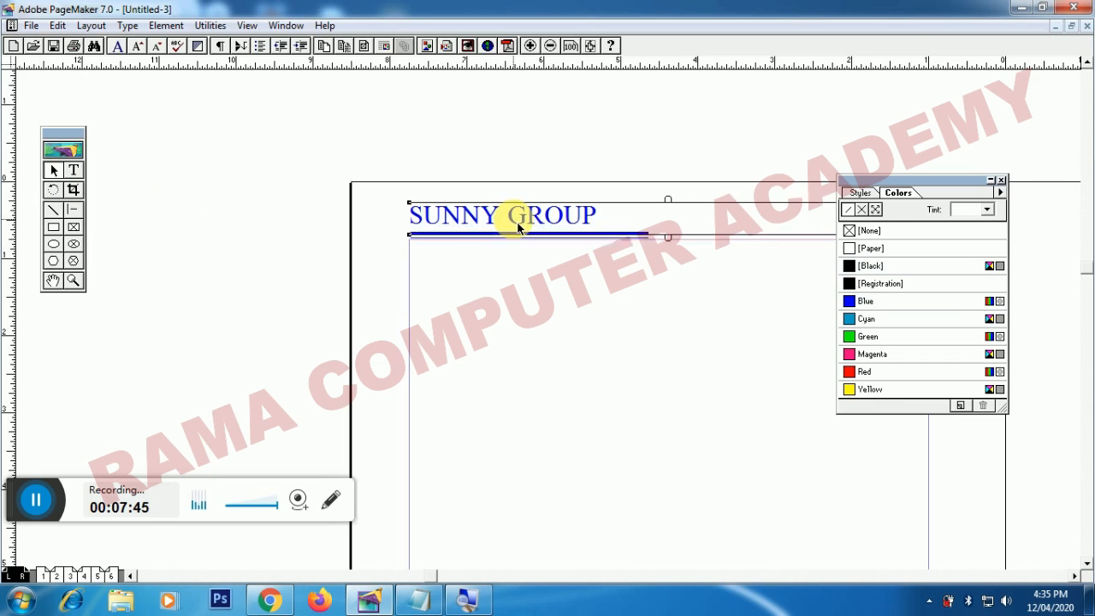
{"action": "key", "text": "Up"}
{"action": "key", "text": "Up"}
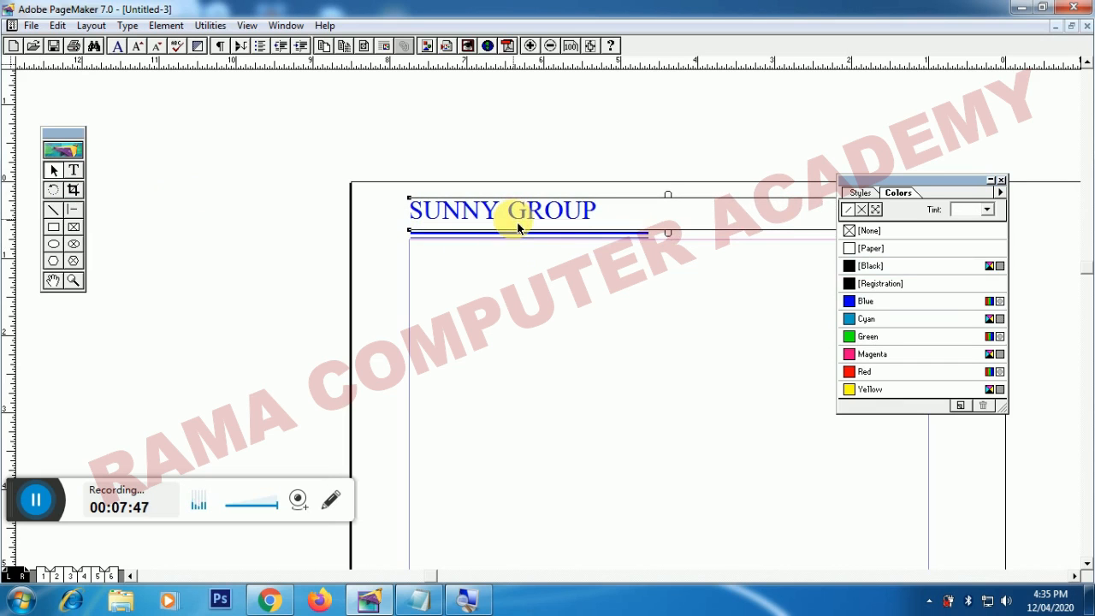
- Nudge the blue double line up slightly, clear of the top margin guide
{"action": "left_click", "coordinate": [503, 238]}
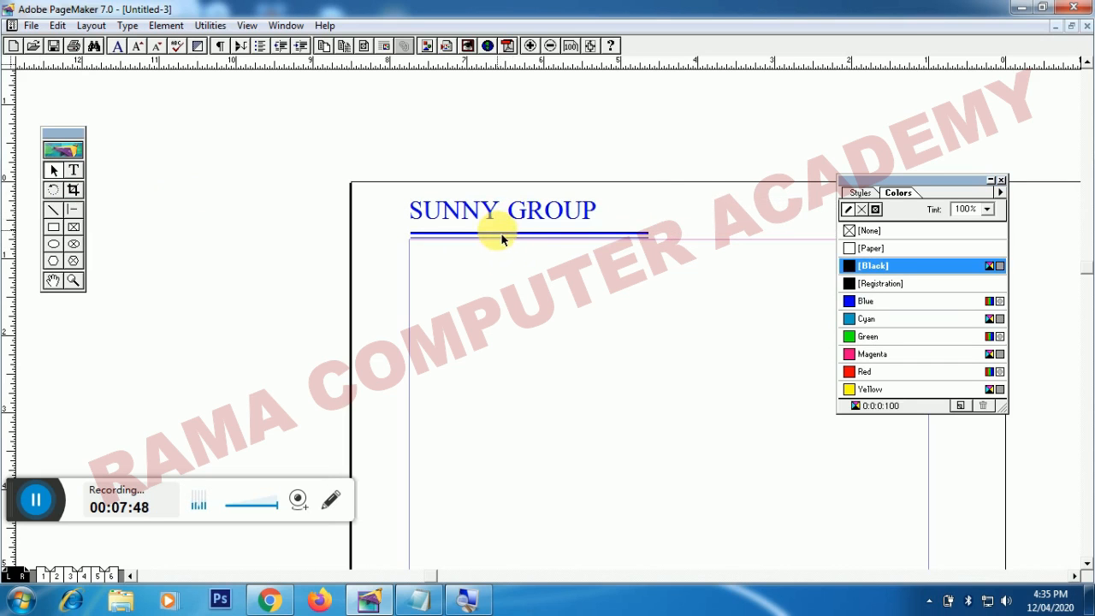
{"action": "left_click", "coordinate": [502, 240]}
{"action": "key", "text": "Up"}
{"action": "key", "text": "Up"}
{"action": "key", "text": "Up"}
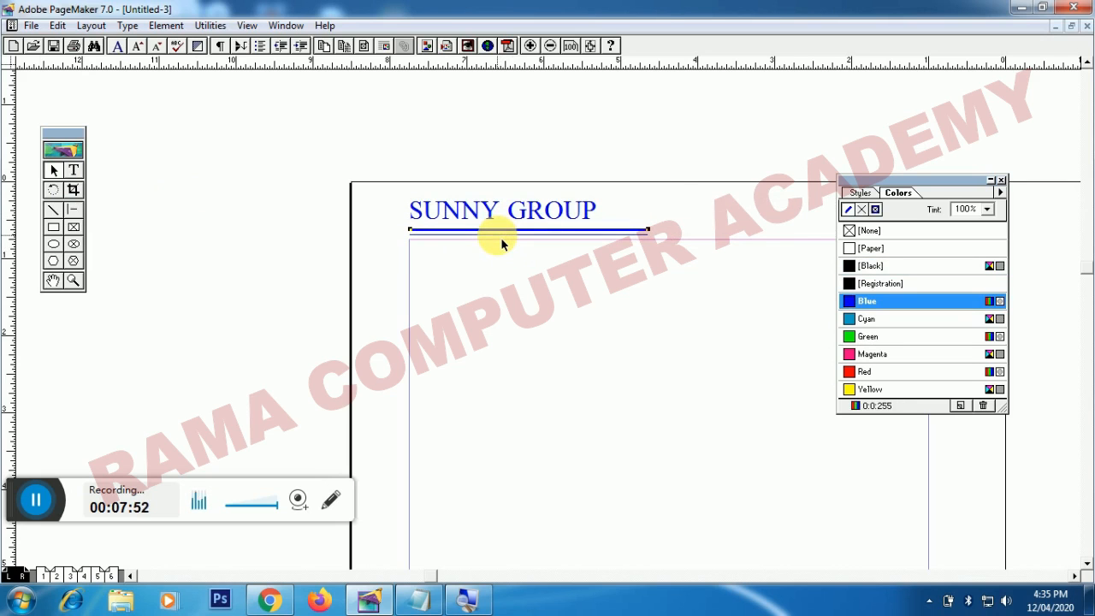
- Copy the header text with its double line to the right master page, aligned with the inner margin above the top guide
{"action": "left_click", "coordinate": [489, 214], "text": "shift"}
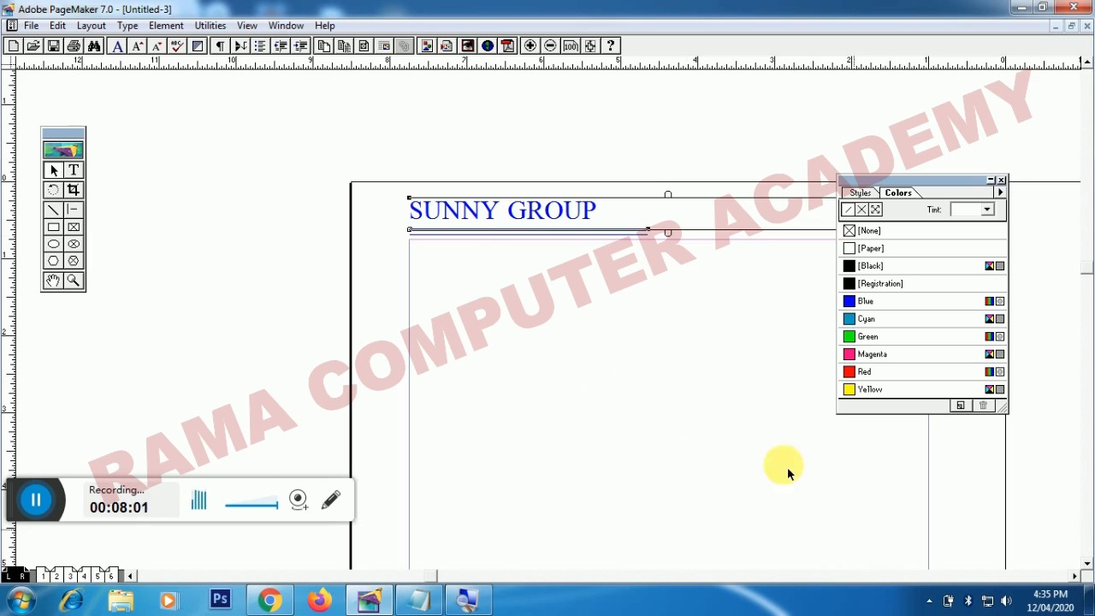
{"action": "left_click", "coordinate": [53, 280]}
{"action": "left_click_drag", "start_coordinate": [633, 360], "coordinate": [366, 363]}
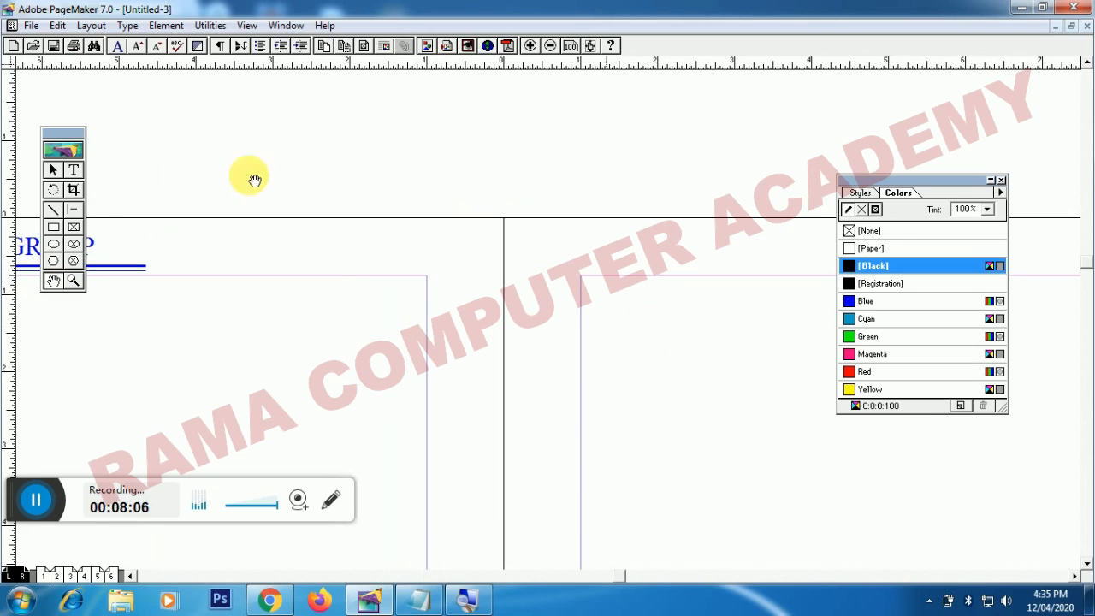
{"action": "left_click", "coordinate": [54, 172]}
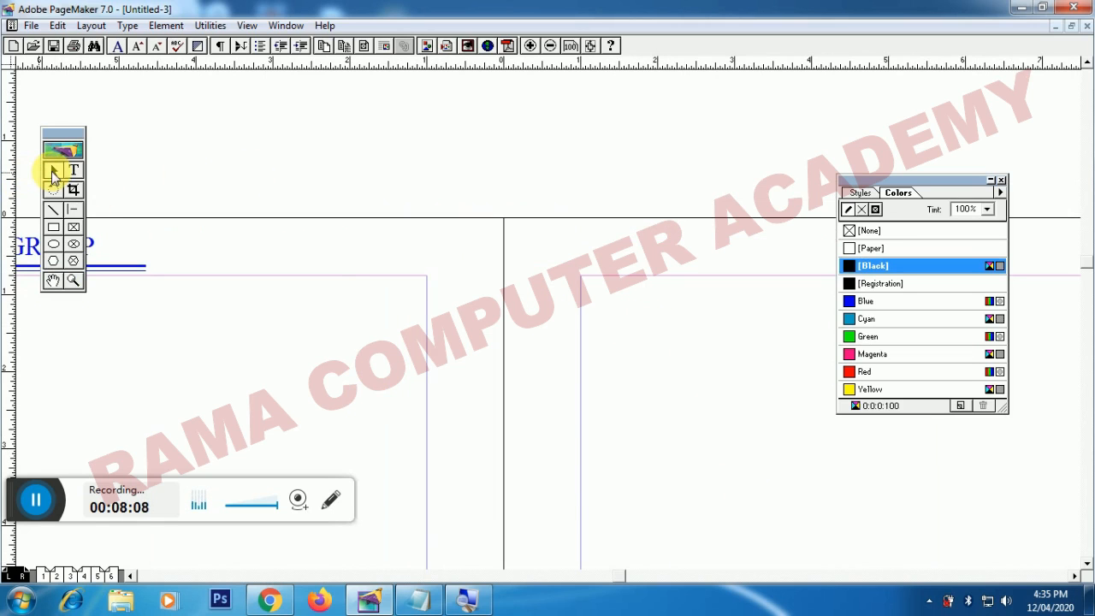
{"action": "left_click", "coordinate": [160, 251]}
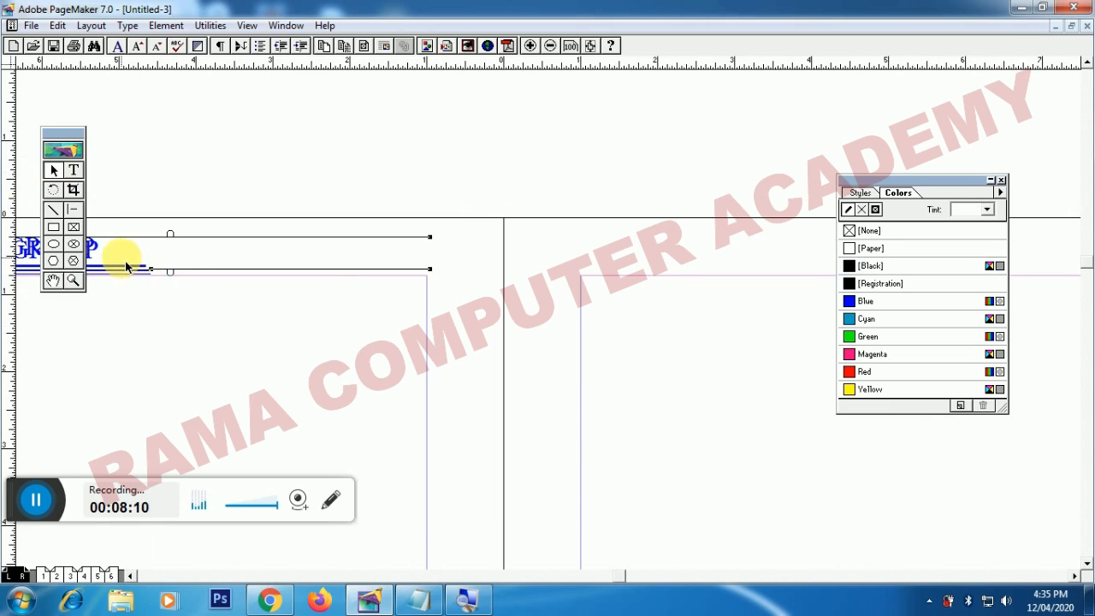
{"action": "left_click_drag", "start_coordinate": [127, 267], "coordinate": [796, 264]}
{"action": "left_click", "coordinate": [723, 330]}
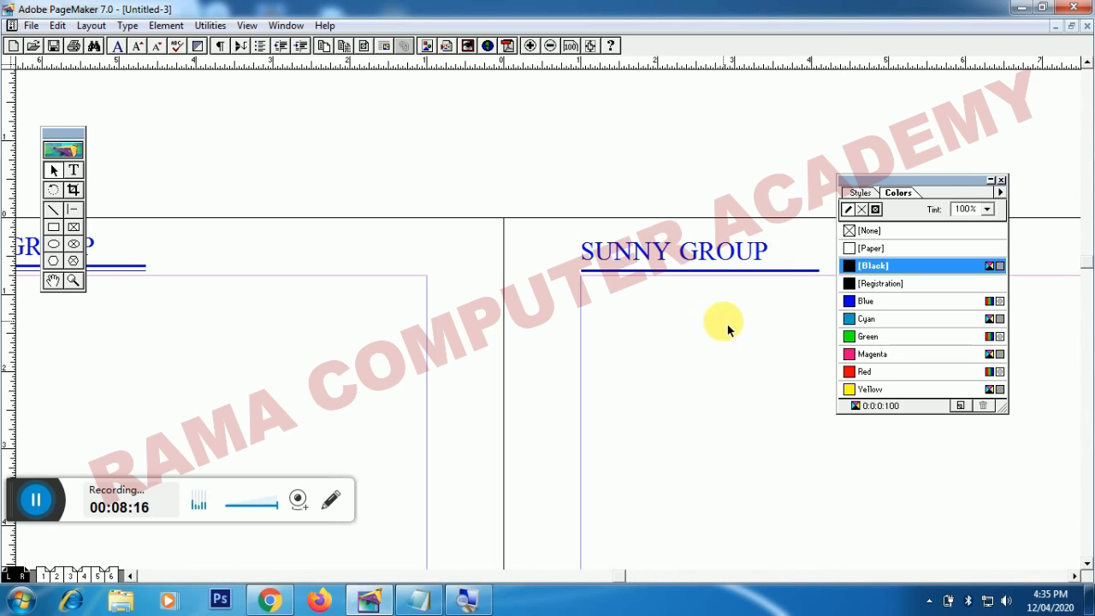
- Nudge the right master page's header text and double line up together, clear of the top margin guide
{"action": "left_click", "coordinate": [706, 267]}
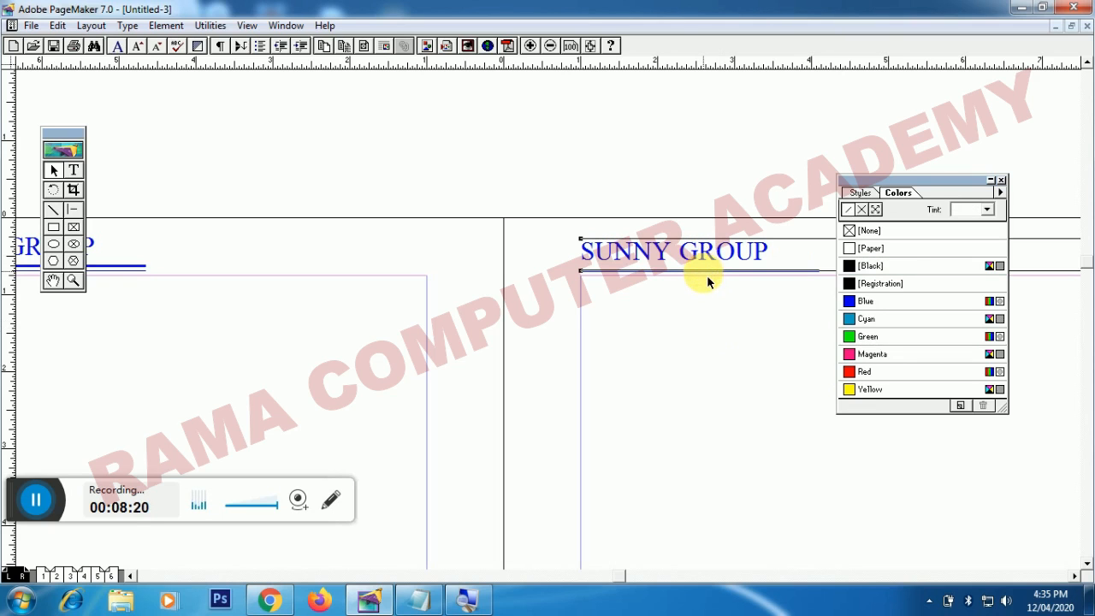
{"action": "left_click", "coordinate": [707, 275]}
{"action": "key", "text": "Up"}
{"action": "key", "text": "Up"}
{"action": "key", "text": "Up"}
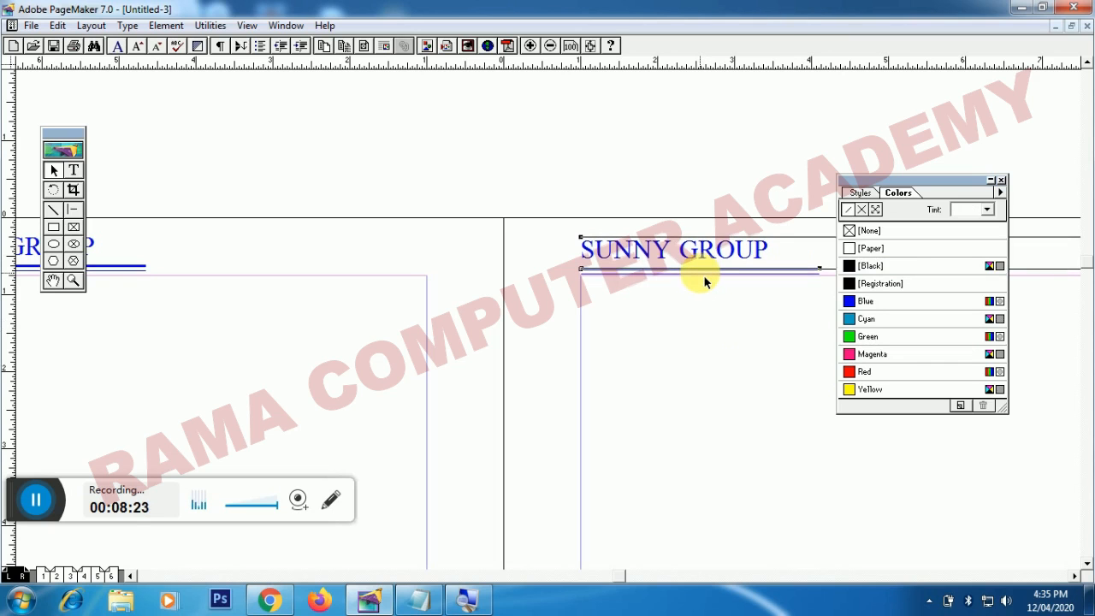
{"action": "left_click", "coordinate": [694, 317]}
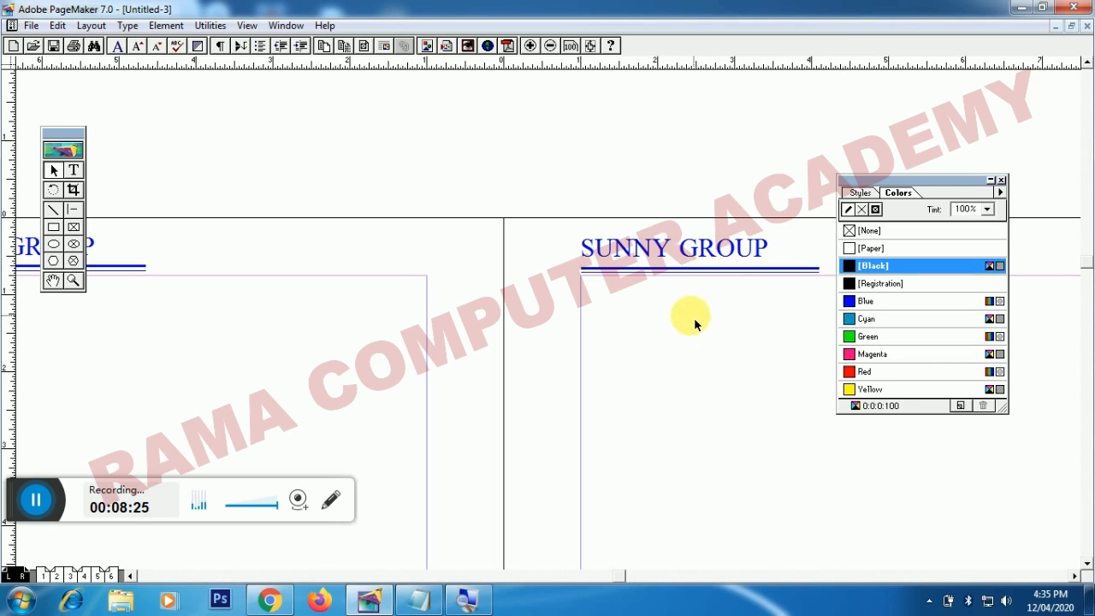
- Add the footer text "FOOTER CONTENT" below the bottom margin of the left master page
{"action": "left_click", "coordinate": [589, 47]}
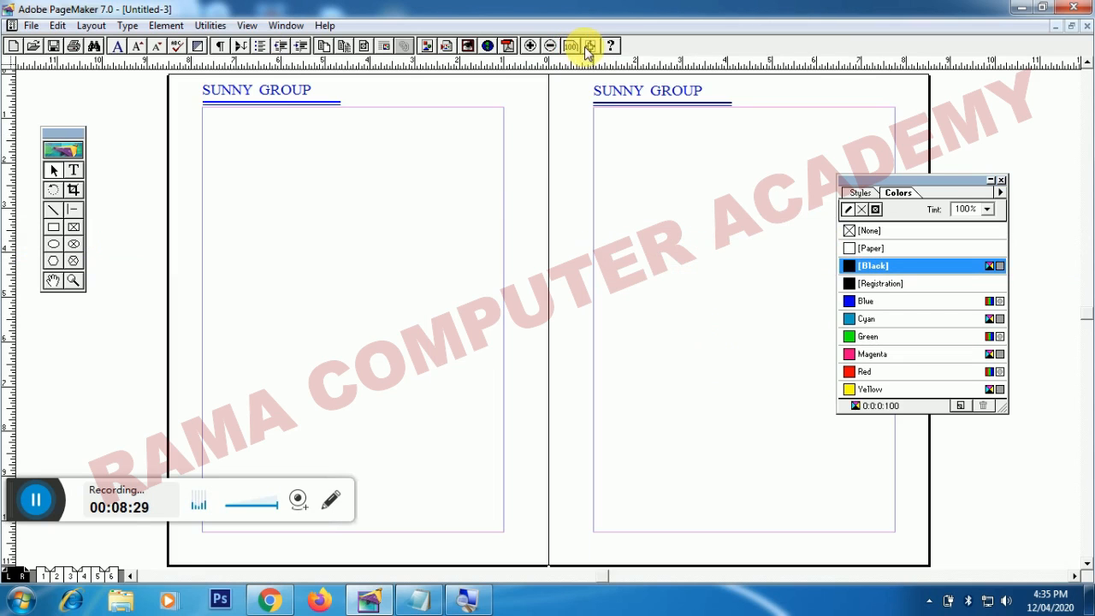
{"action": "left_click", "coordinate": [74, 172]}
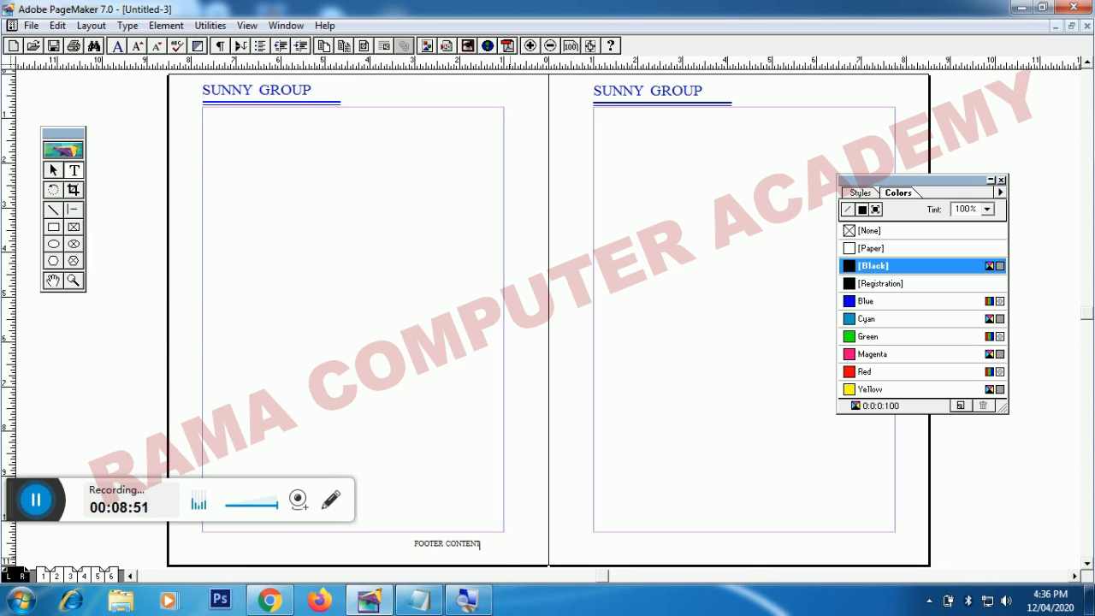
- Color the "FOOTER CONTENT" text on the left master page red
{"action": "left_click", "coordinate": [493, 558]}
{"action": "key", "text": "ctrl+a"}
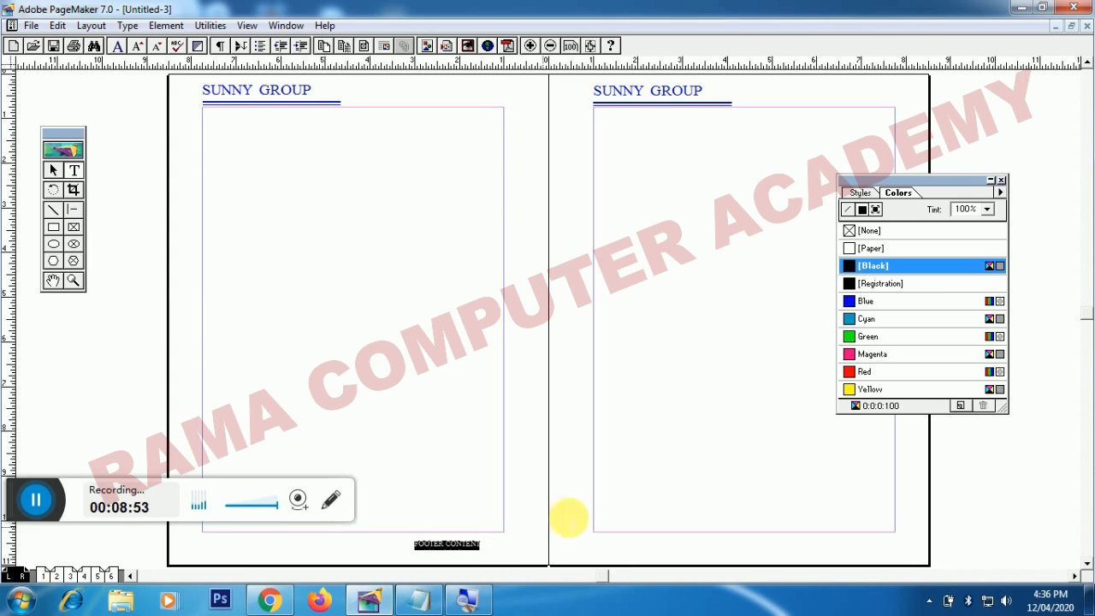
{"action": "left_click", "coordinate": [889, 369]}
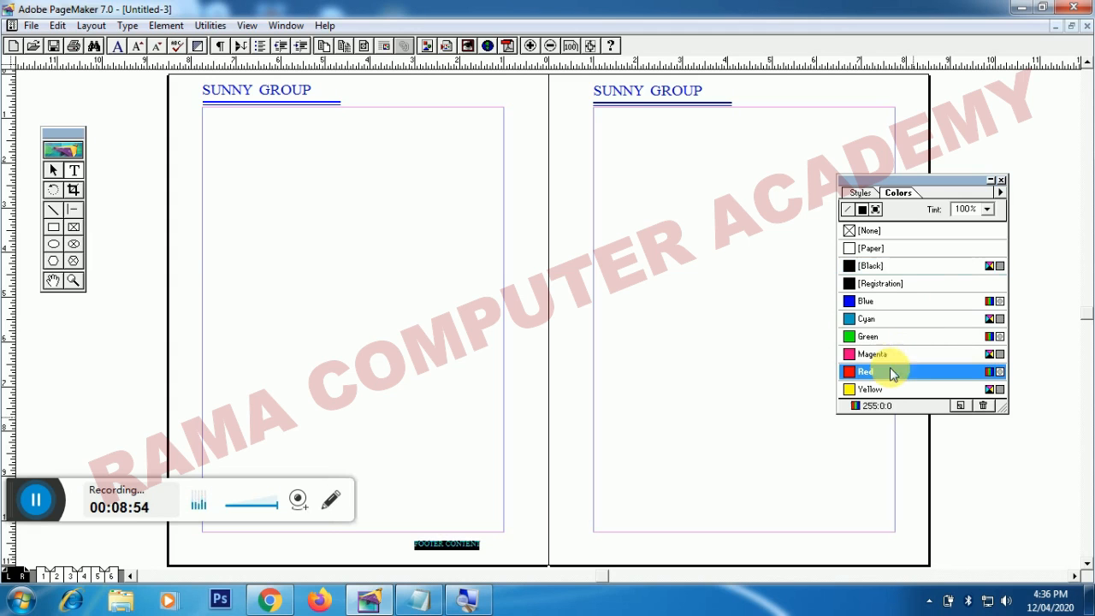
{"action": "left_click", "coordinate": [53, 170]}
{"action": "left_click", "coordinate": [149, 227]}
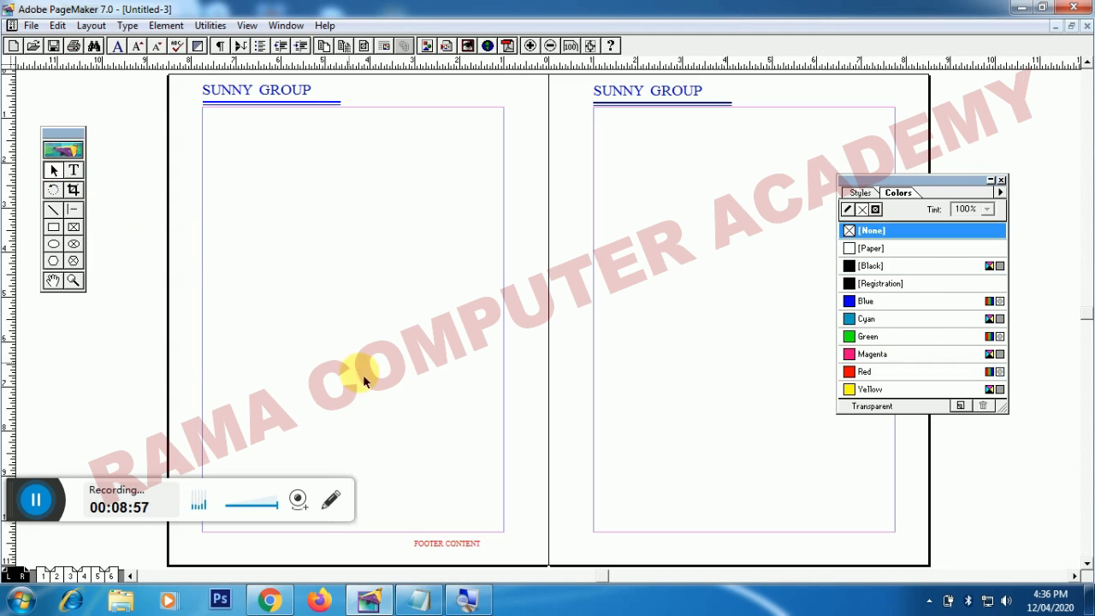
- Copy the red footer text to the right master page, below the bottom margin near its outer edge
{"action": "left_click", "coordinate": [462, 544]}
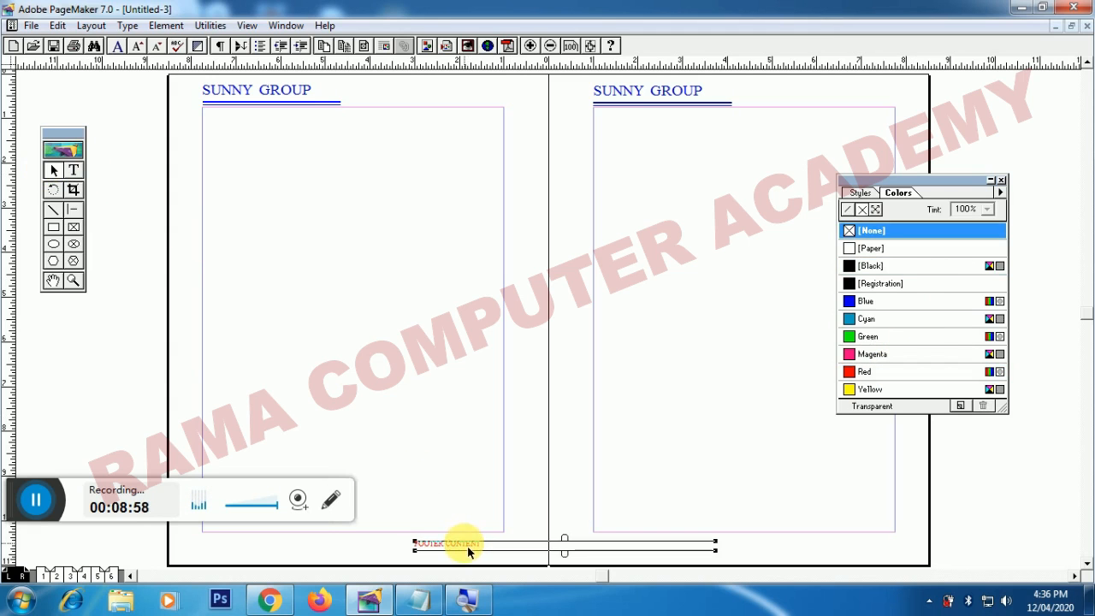
{"action": "left_click", "coordinate": [882, 558]}
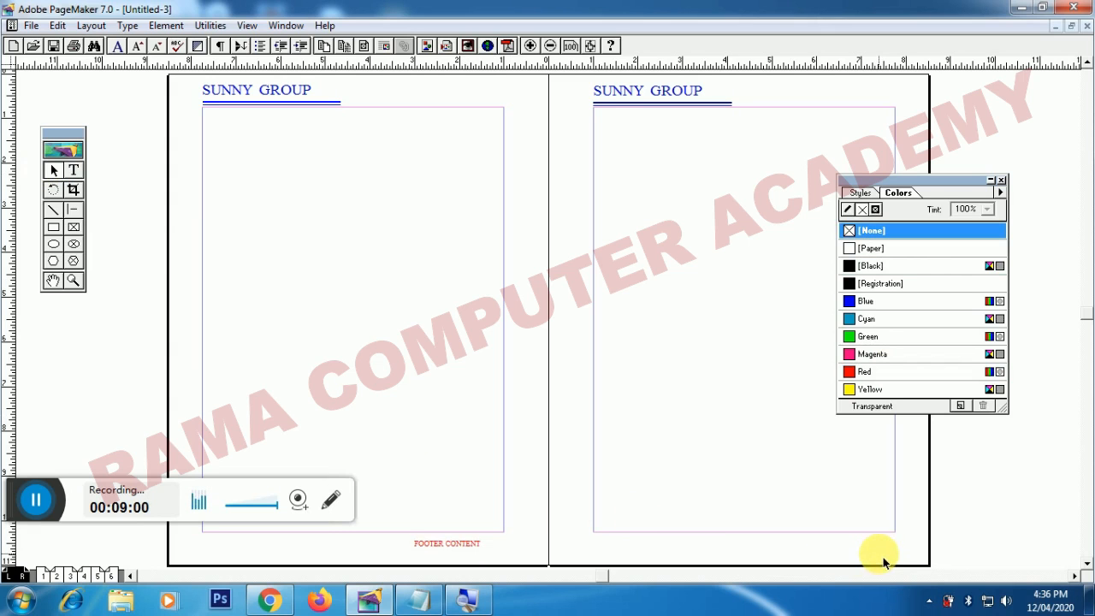
{"action": "key", "text": "ctrl+v"}
{"action": "left_click_drag", "start_coordinate": [477, 553], "coordinate": [904, 465]}
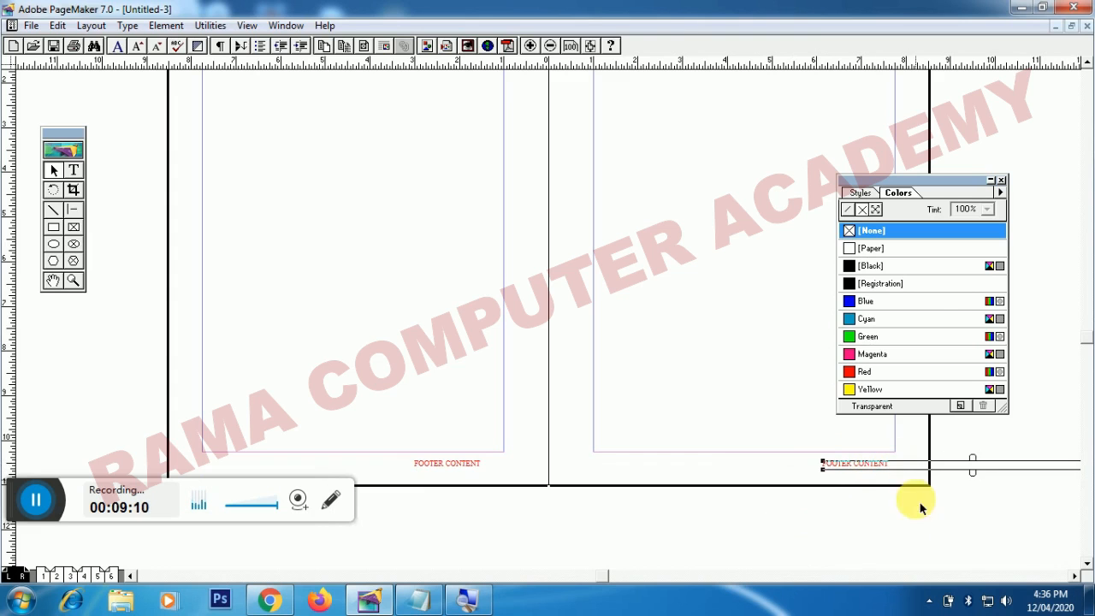
{"action": "left_click", "coordinate": [910, 536]}
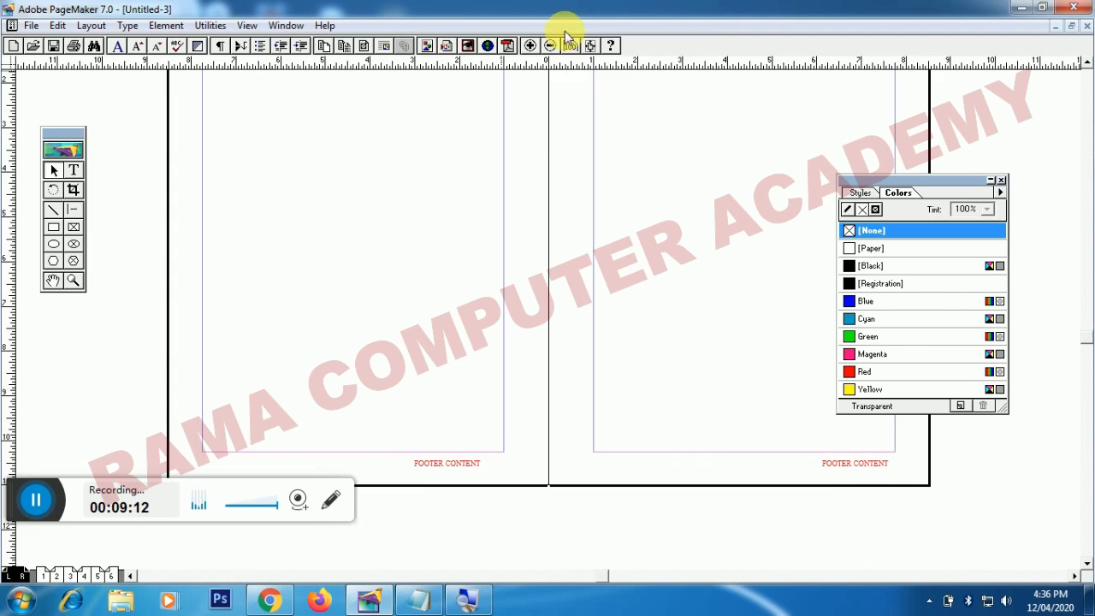
{"action": "left_click", "coordinate": [588, 46]}
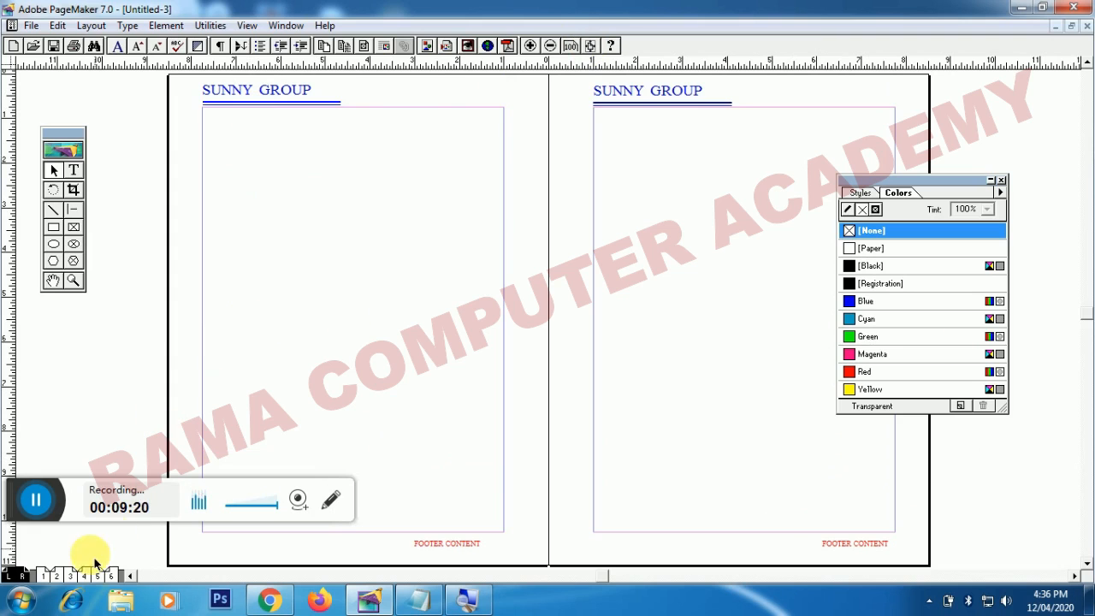
- Check the header and footer on document pages 1 through 6
{"action": "left_click", "coordinate": [43, 578]}
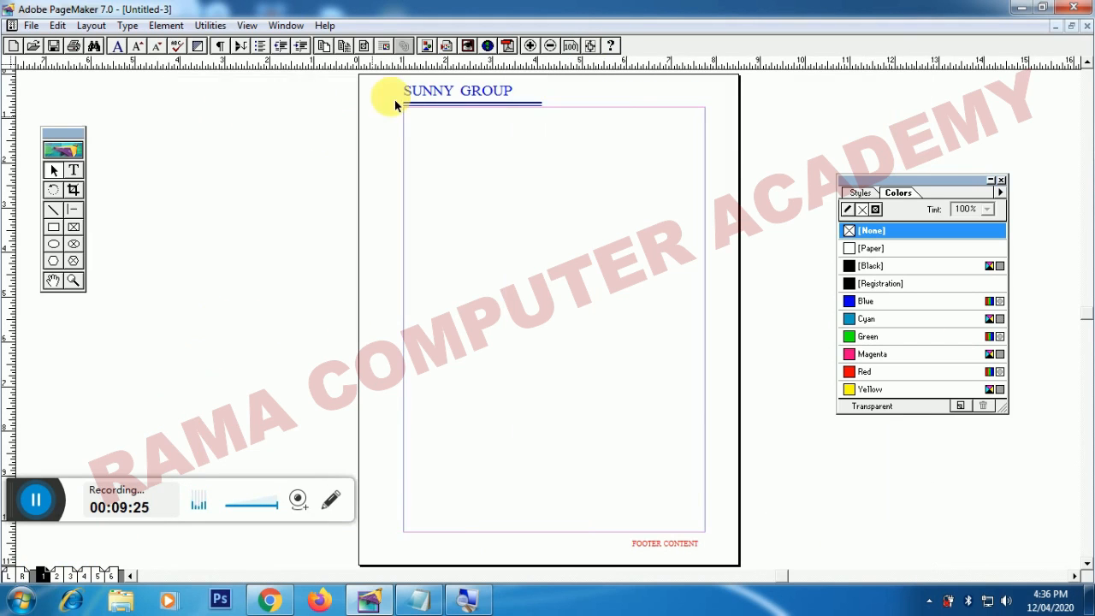
{"action": "left_click", "coordinate": [53, 576]}
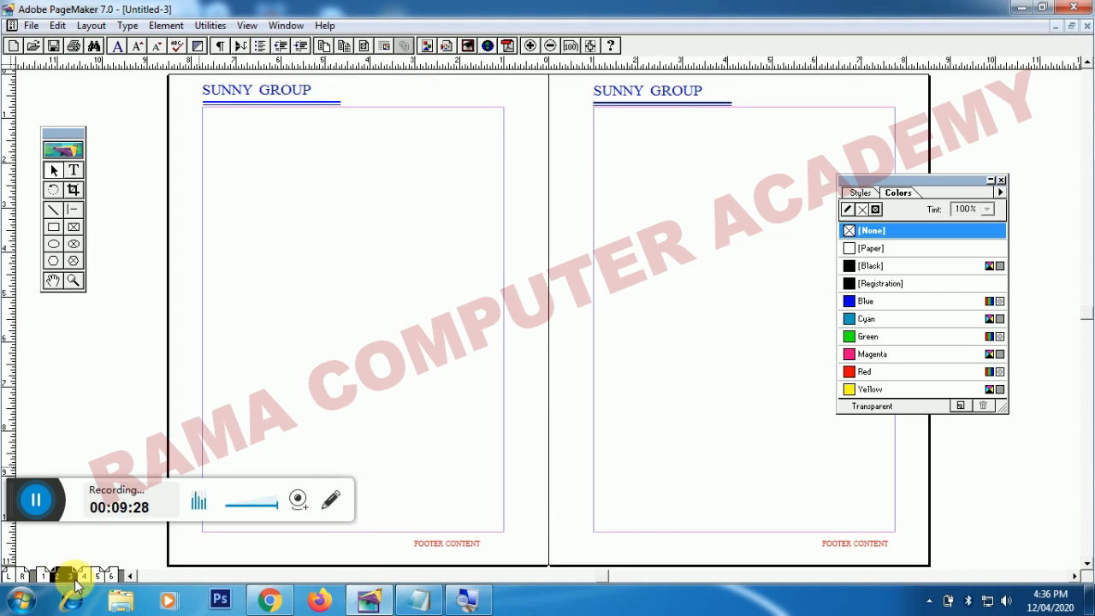
{"action": "left_click", "coordinate": [89, 576]}
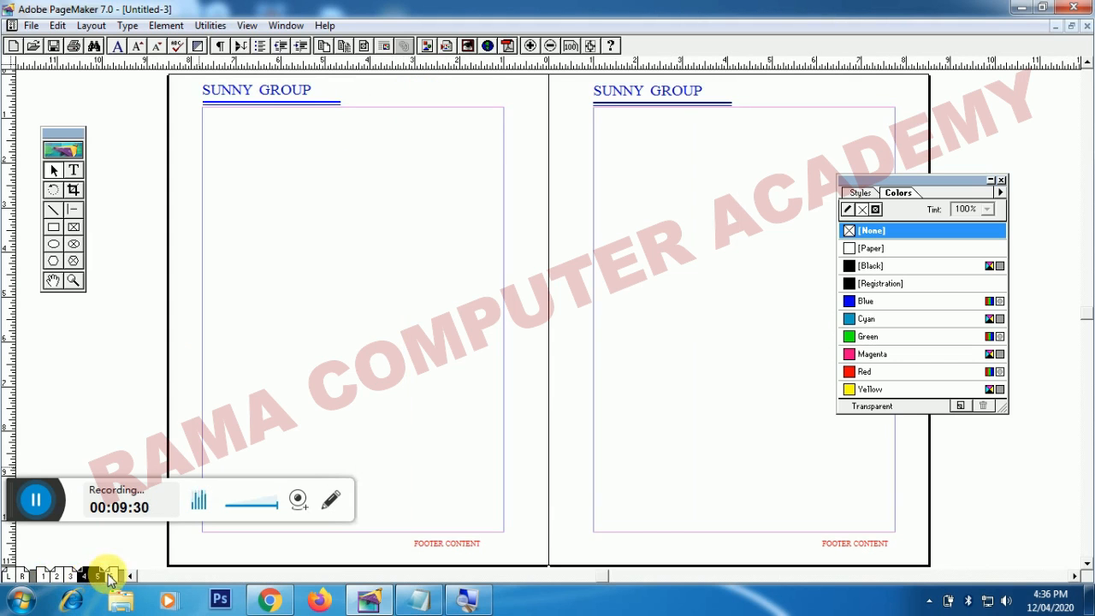
{"action": "left_click", "coordinate": [109, 576]}
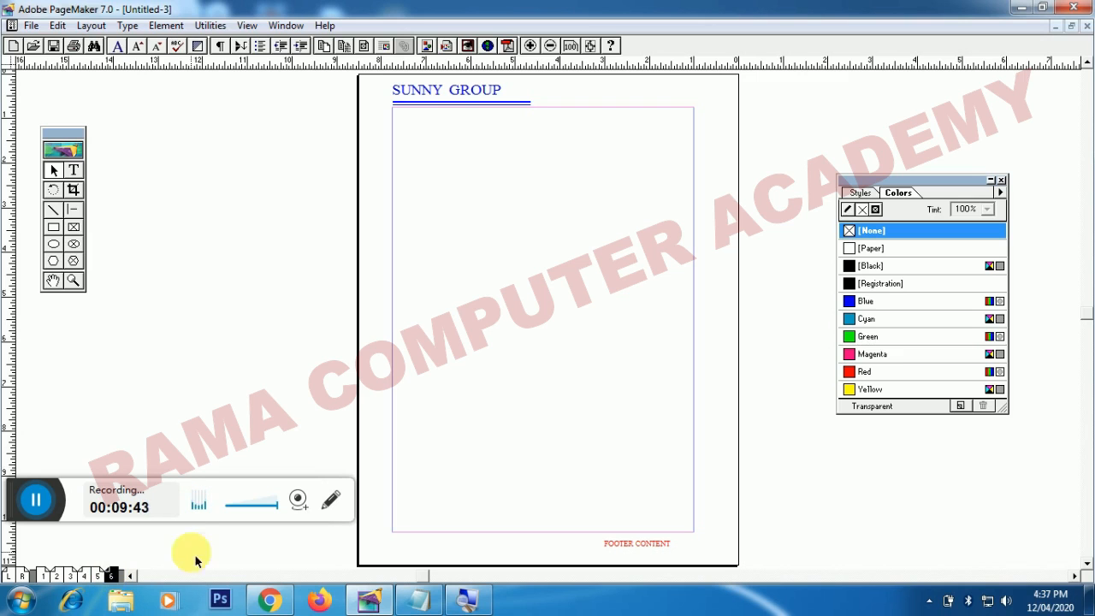
- Switch to the Notepad notes and highlight the Page Number topic and its shortcut
{"action": "left_click", "coordinate": [419, 602]}
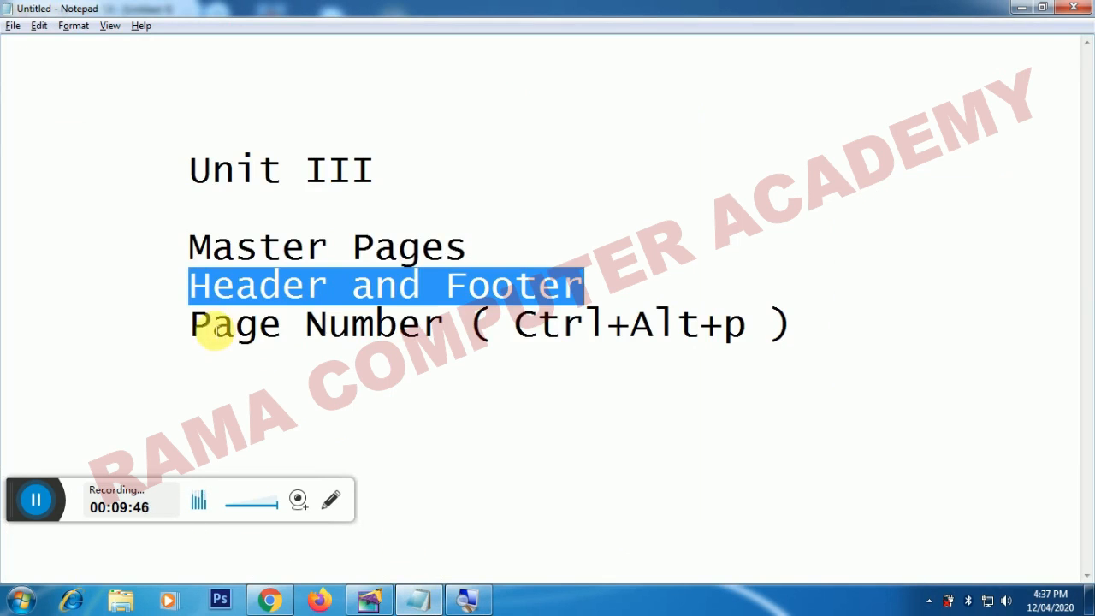
{"action": "left_click_drag", "start_coordinate": [191, 332], "coordinate": [445, 328]}
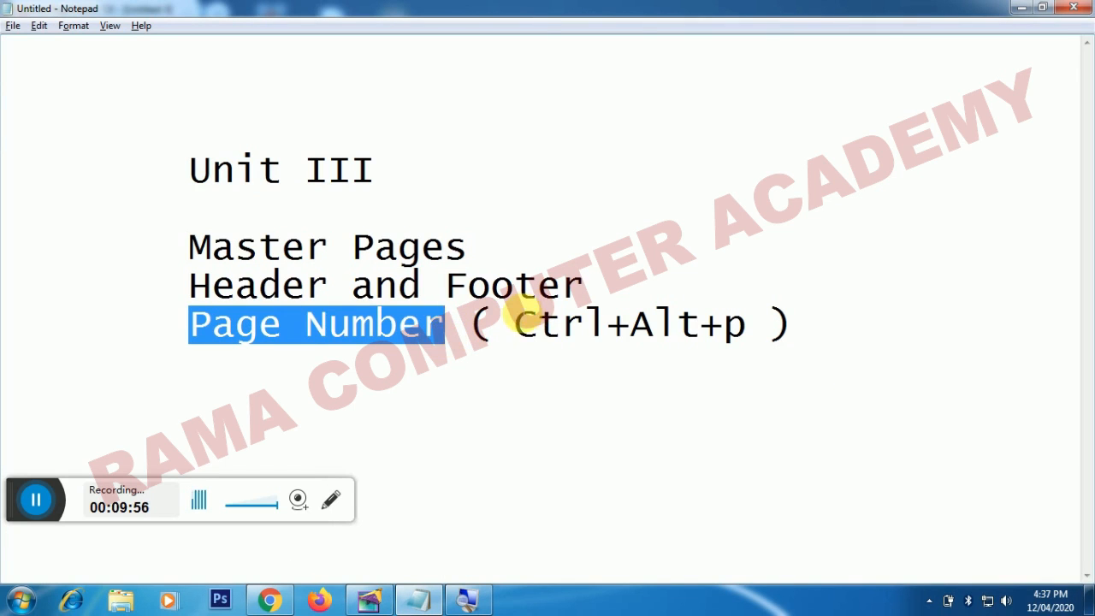
{"action": "left_click", "coordinate": [520, 317]}
{"action": "left_click_drag", "start_coordinate": [520, 317], "coordinate": [609, 316]}
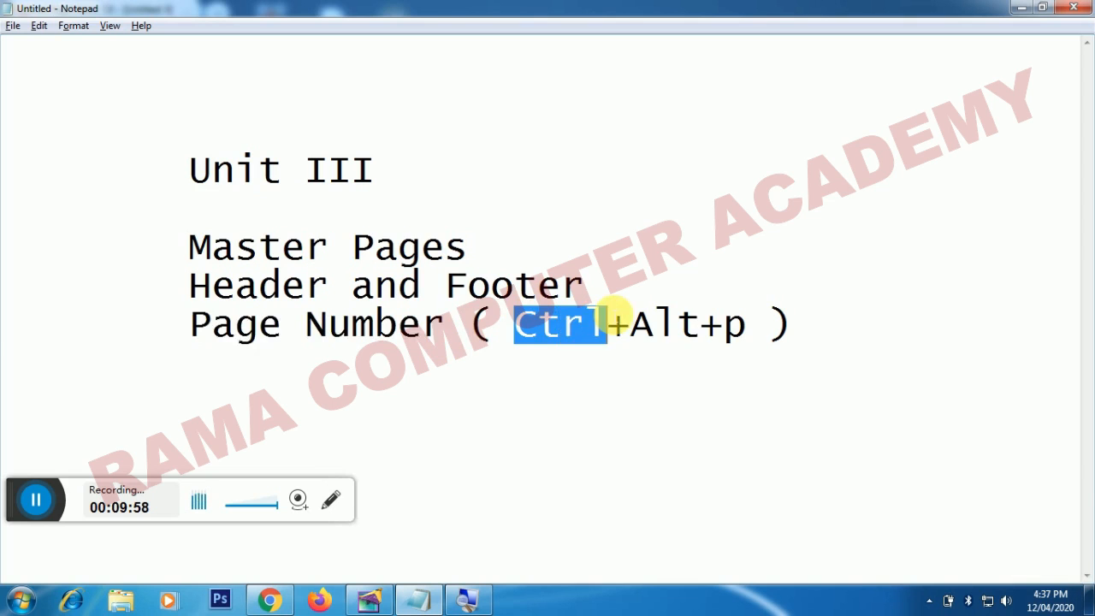
{"action": "key", "text": "shift+Home"}
{"action": "left_click_drag", "start_coordinate": [710, 325], "coordinate": [745, 335]}
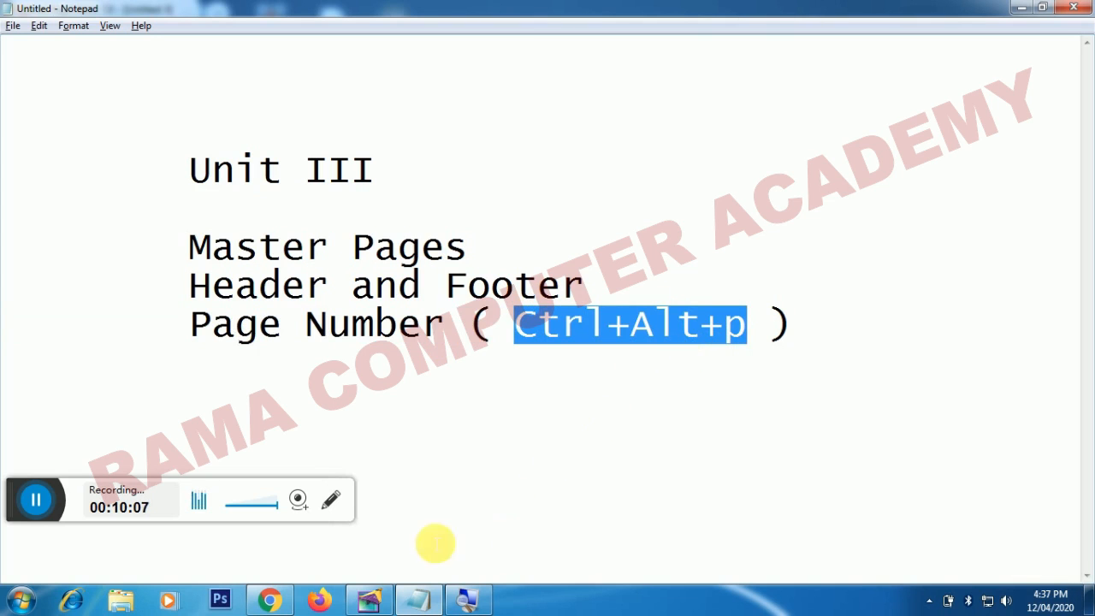
- Return to PageMaker and insert an automatic page-number marker below the bottom margin of the left master page, near its outer edge
{"action": "left_click", "coordinate": [374, 596]}
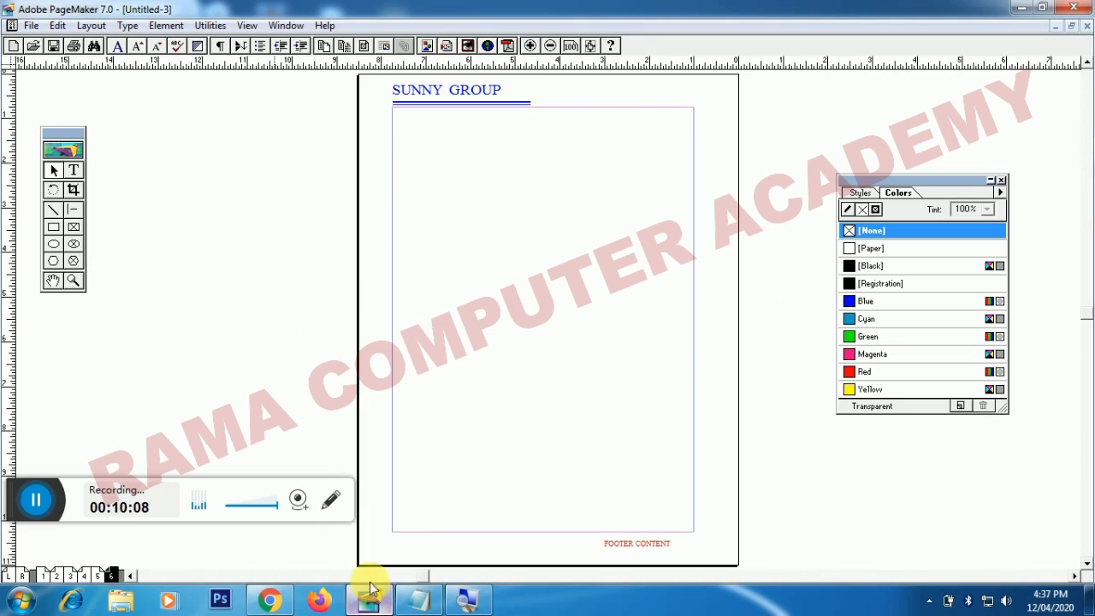
{"action": "left_click", "coordinate": [12, 577]}
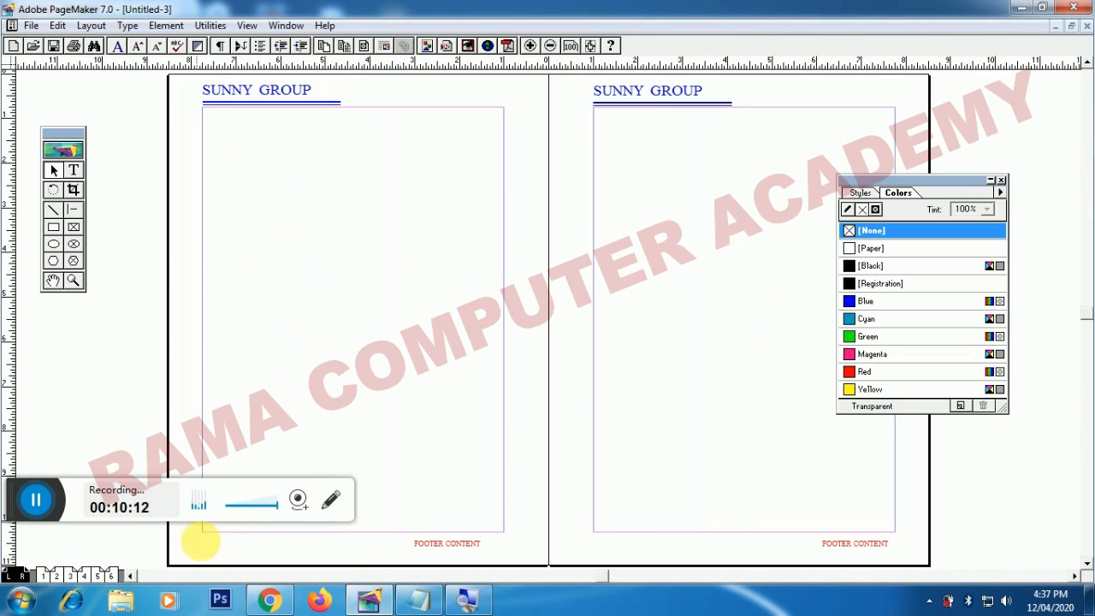
{"action": "left_click", "coordinate": [74, 281]}
{"action": "left_click", "coordinate": [232, 554]}
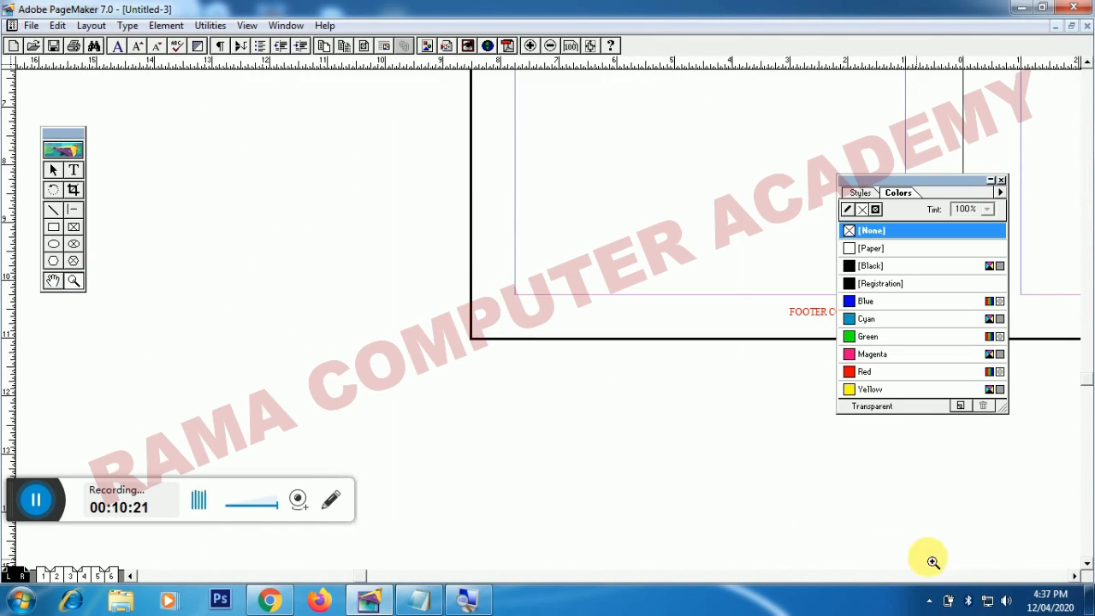
{"action": "left_click", "coordinate": [1075, 576]}
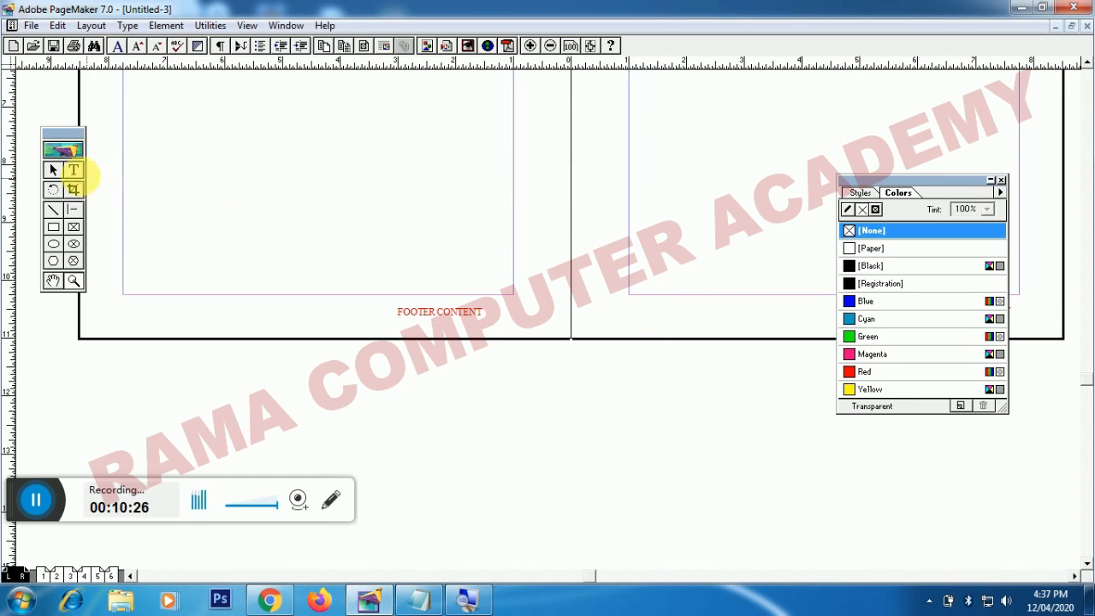
{"action": "left_click", "coordinate": [73, 189]}
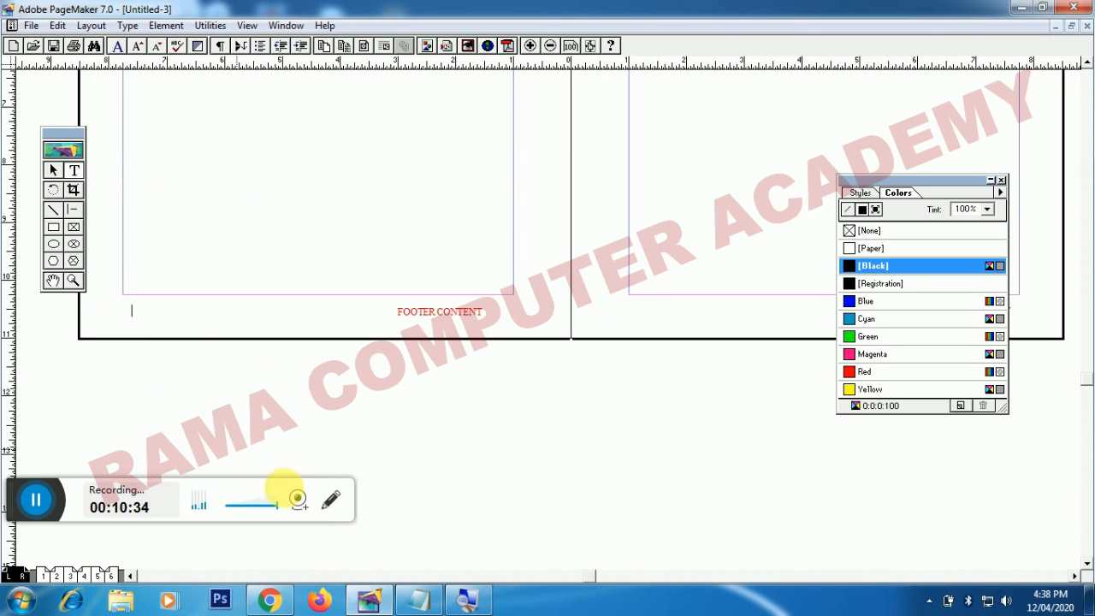
{"action": "left_click", "coordinate": [422, 604]}
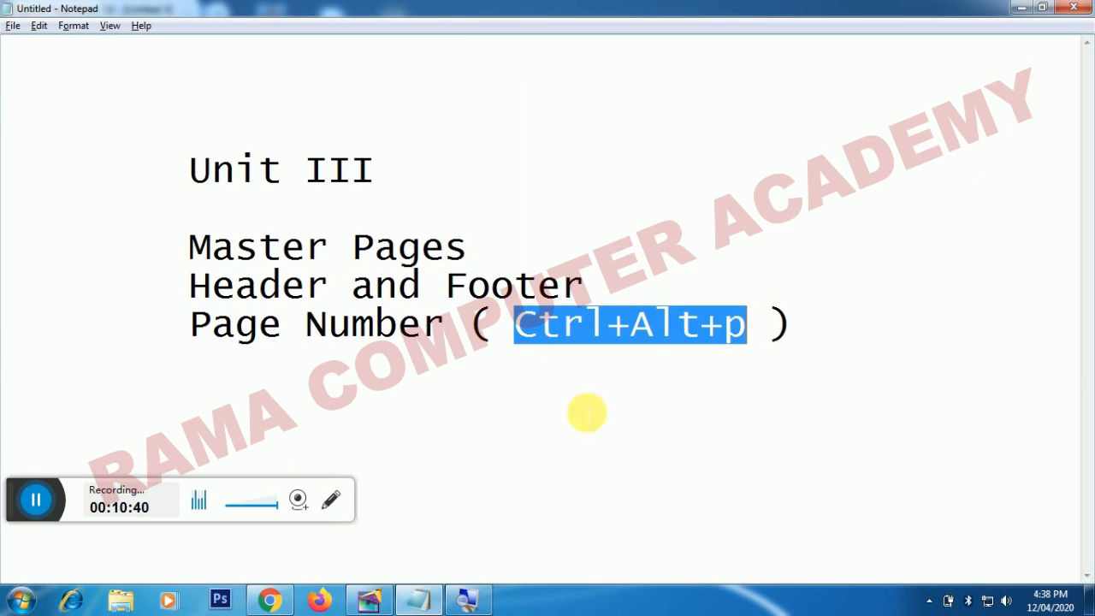
{"action": "left_click", "coordinate": [376, 601]}
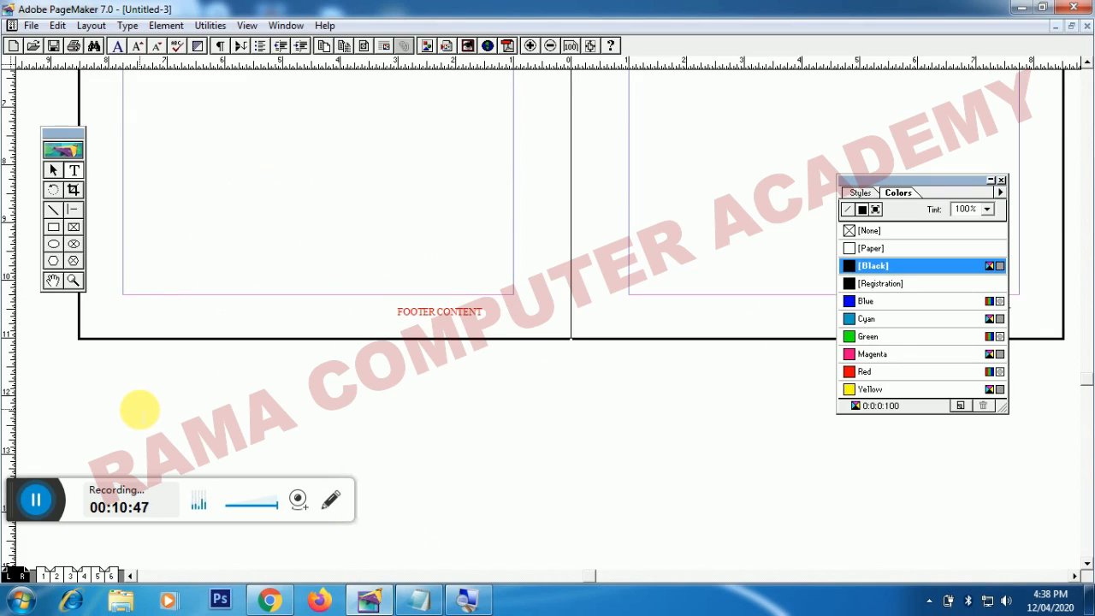
{"action": "key", "text": "ctrl+alt+p"}
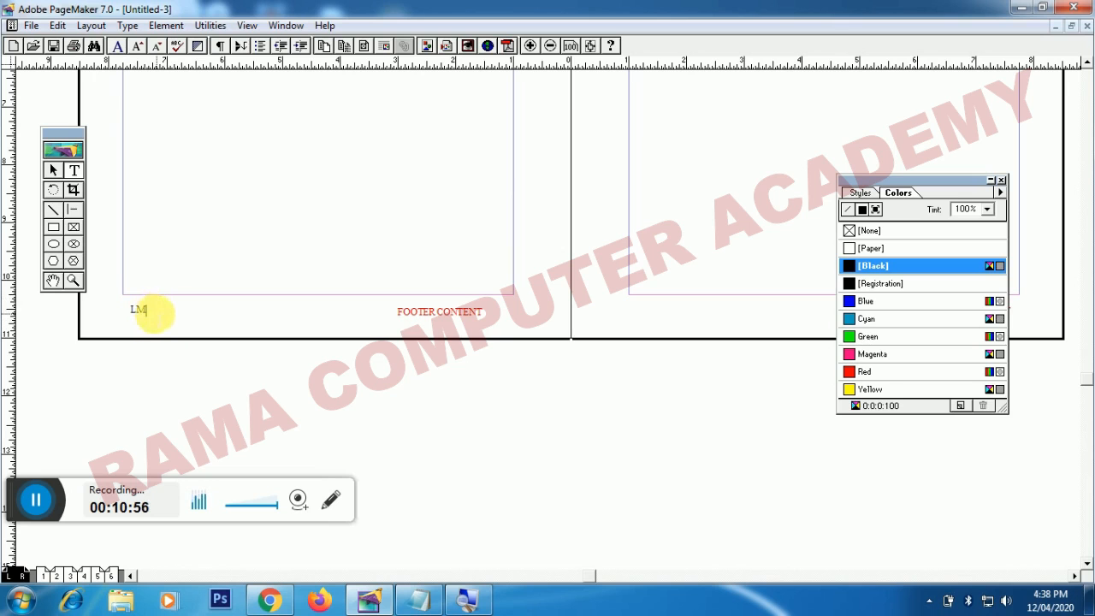
- Examine the left master page's page-number marker up close, then return to the full spread
{"action": "left_click", "coordinate": [75, 281]}
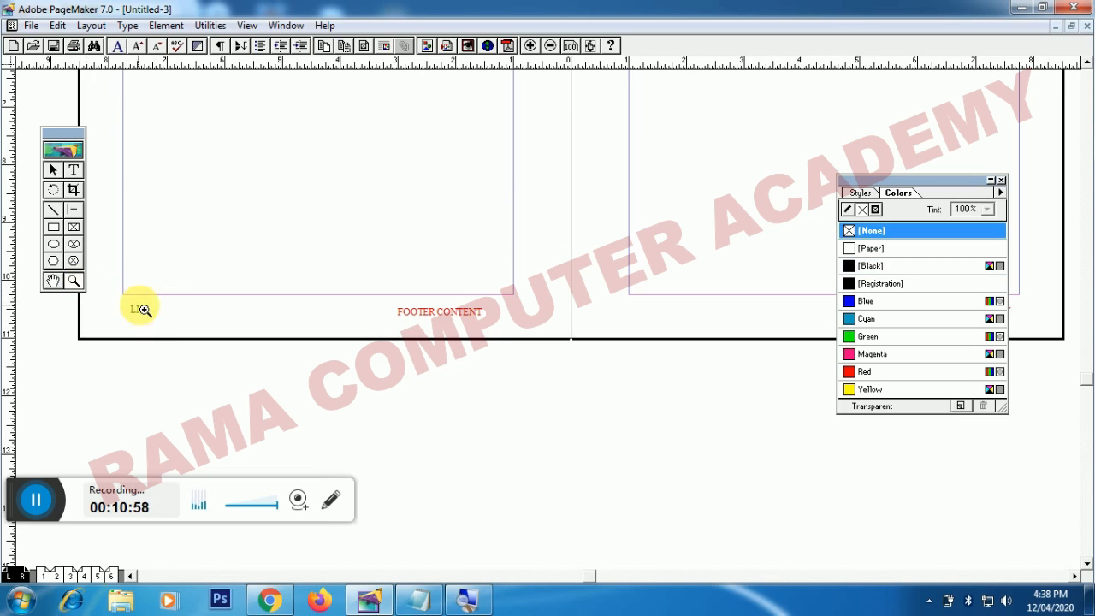
{"action": "left_click", "coordinate": [145, 309]}
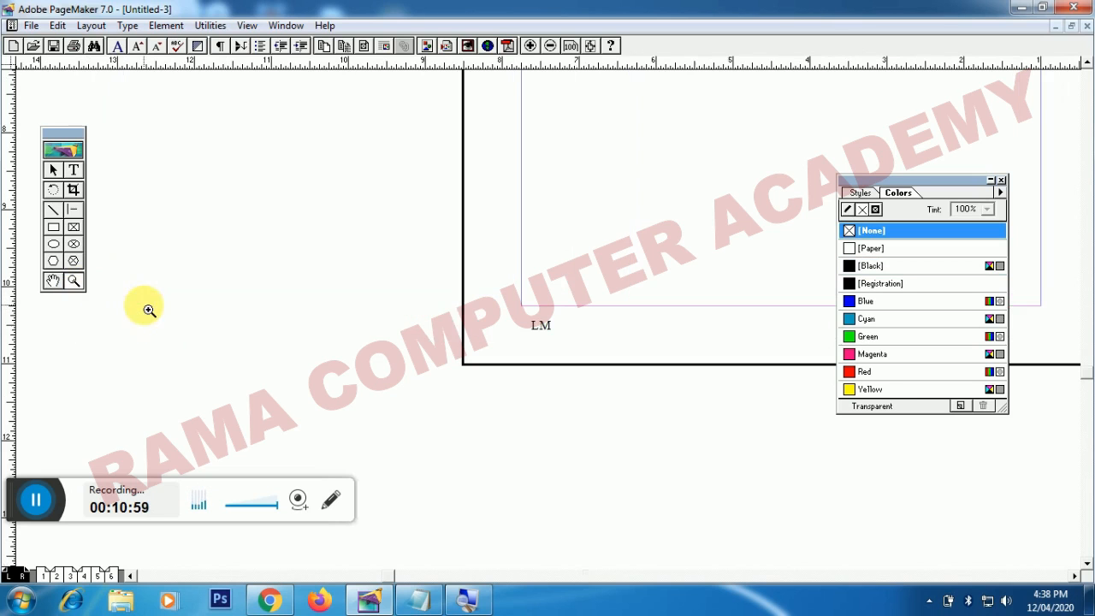
{"action": "left_click", "coordinate": [544, 327]}
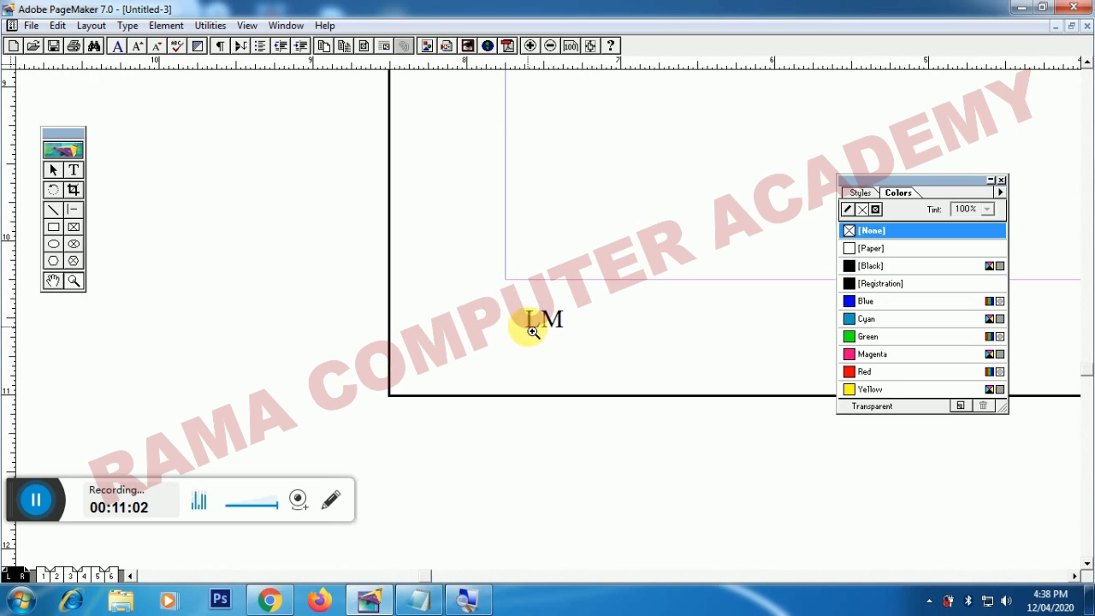
{"action": "left_click", "coordinate": [588, 46]}
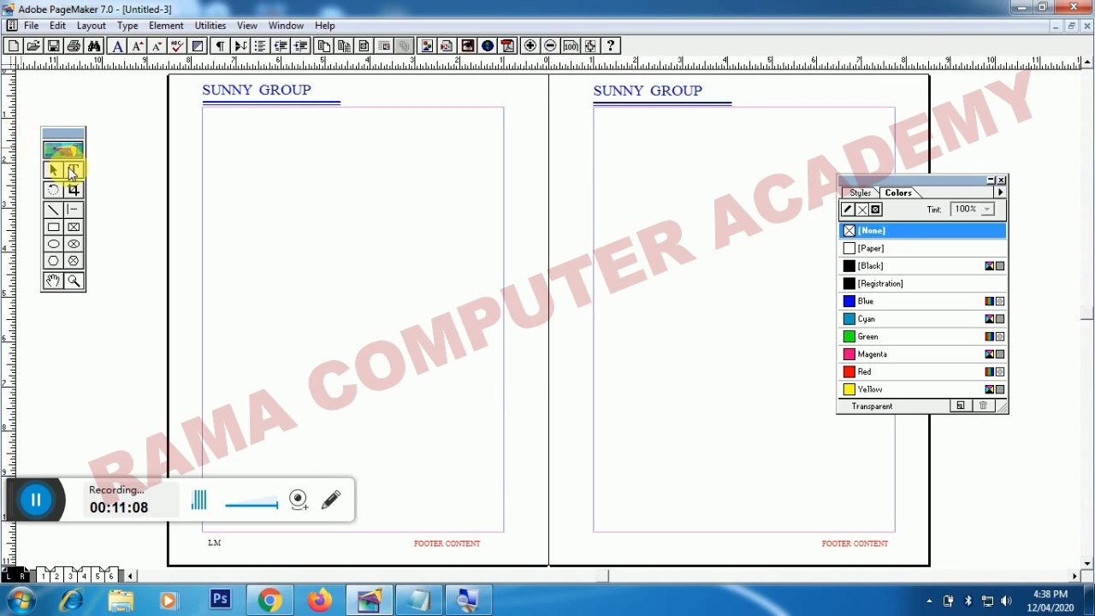
- Insert an automatic page-number marker on the right master page at the inner margin, just above the bottom margin guide
{"action": "left_click", "coordinate": [72, 170]}
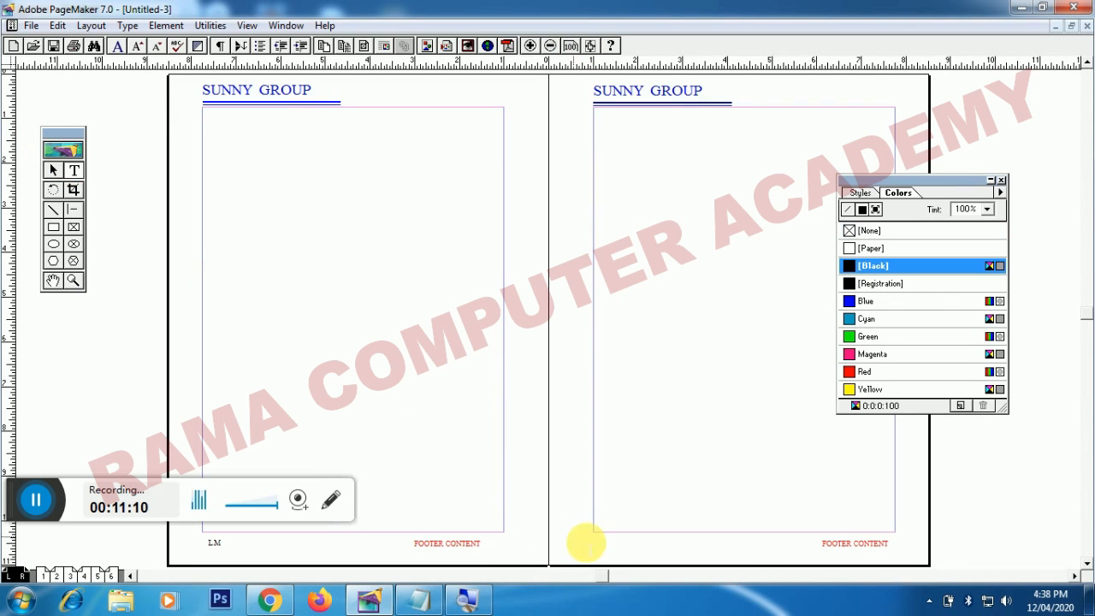
{"action": "left_click", "coordinate": [480, 543]}
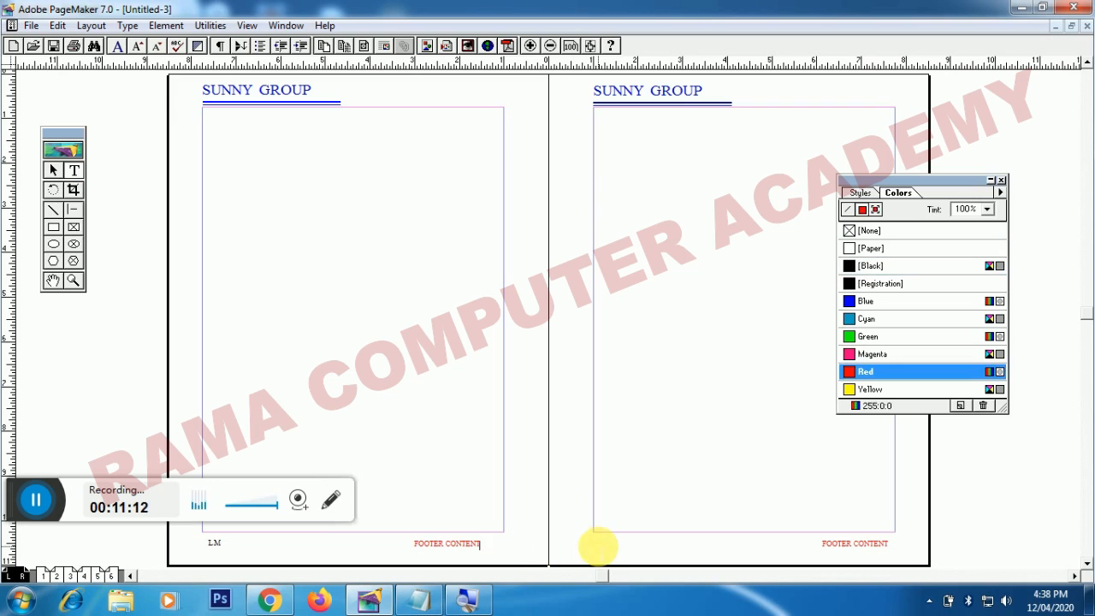
{"action": "left_click", "coordinate": [612, 521]}
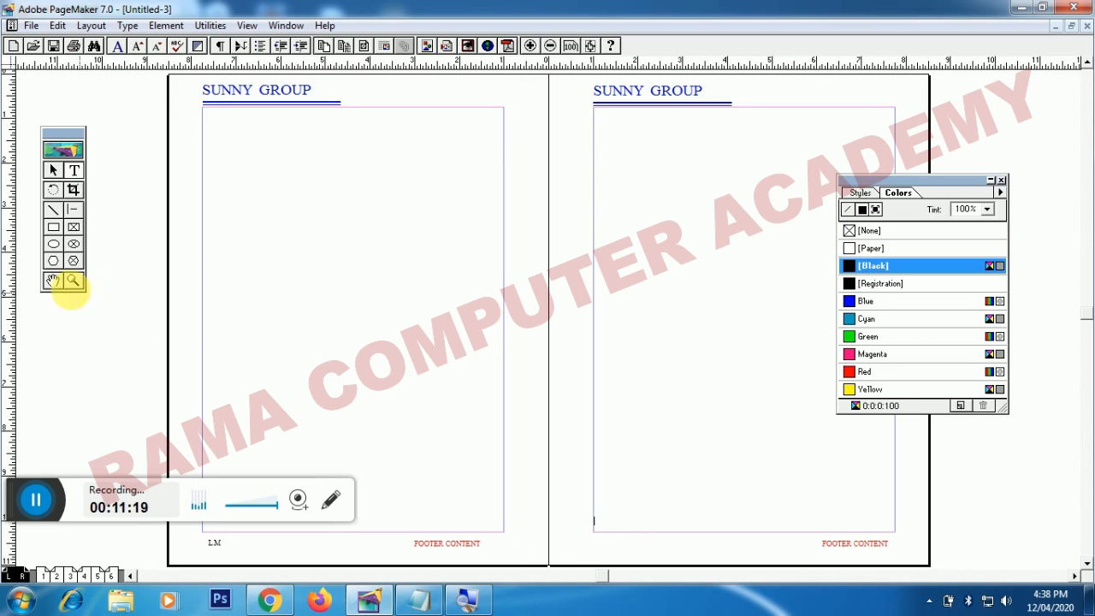
{"action": "left_click", "coordinate": [72, 286]}
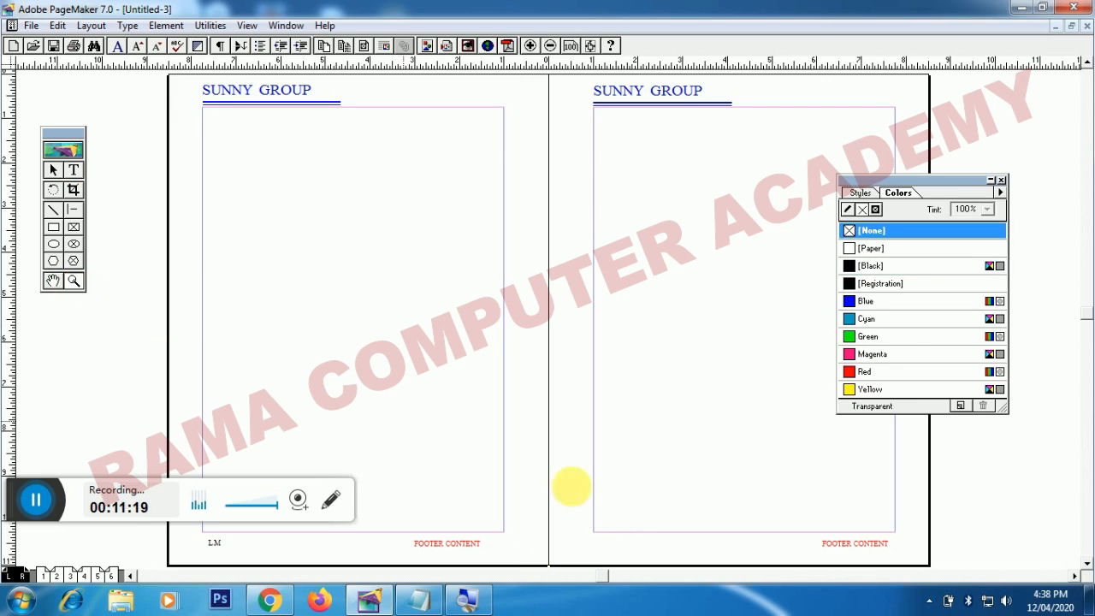
{"action": "left_click", "coordinate": [618, 530]}
{"action": "left_click", "coordinate": [562, 351]}
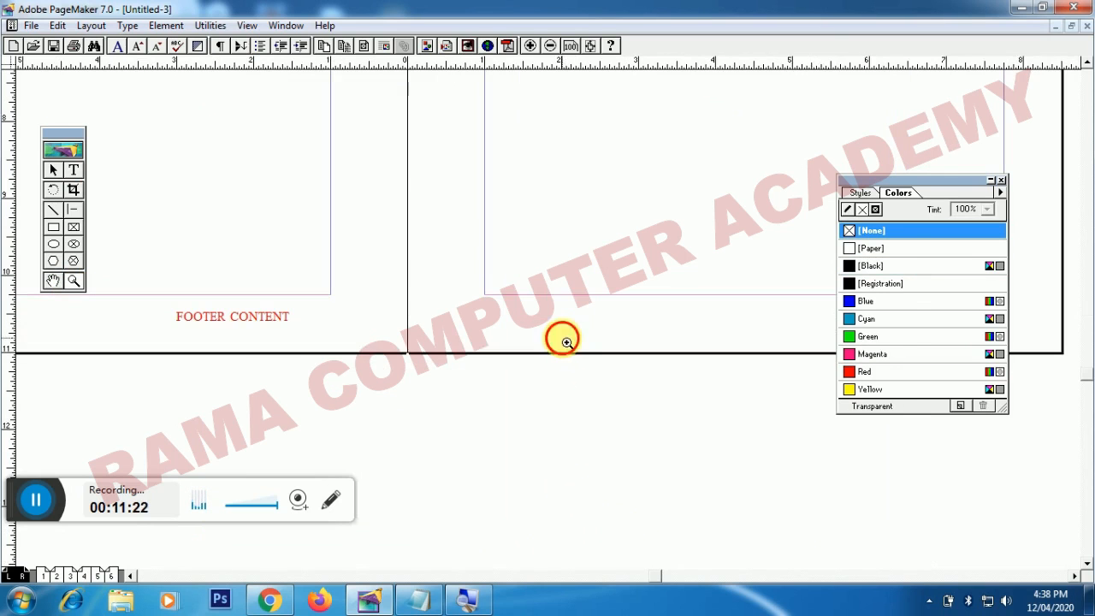
{"action": "left_click", "coordinate": [564, 337]}
{"action": "left_click", "coordinate": [73, 170]}
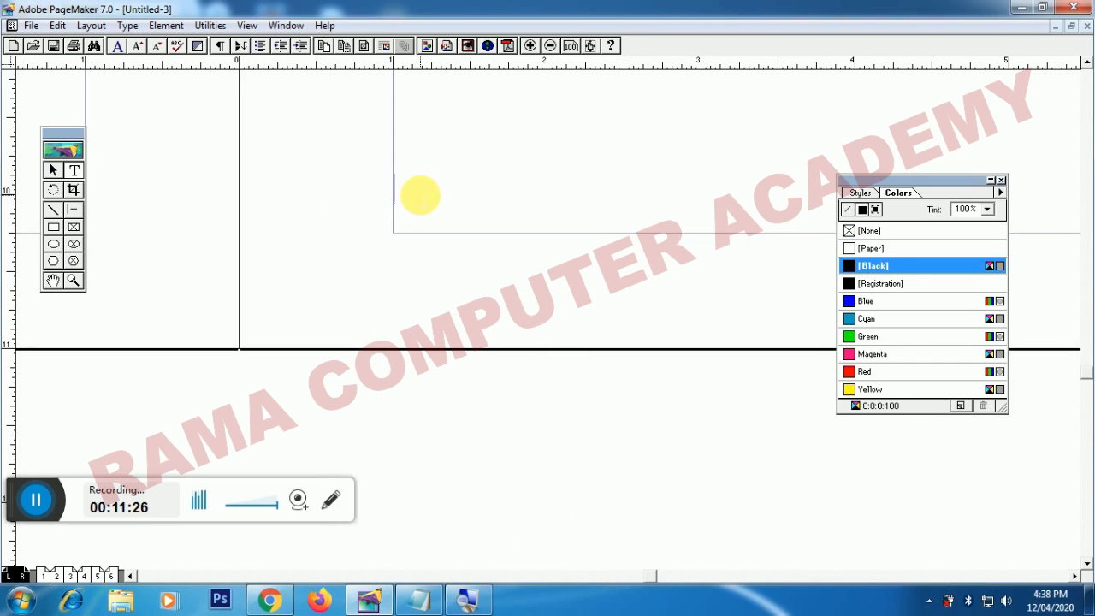
{"action": "left_click", "coordinate": [419, 196]}
{"action": "type", "text": "RM"}
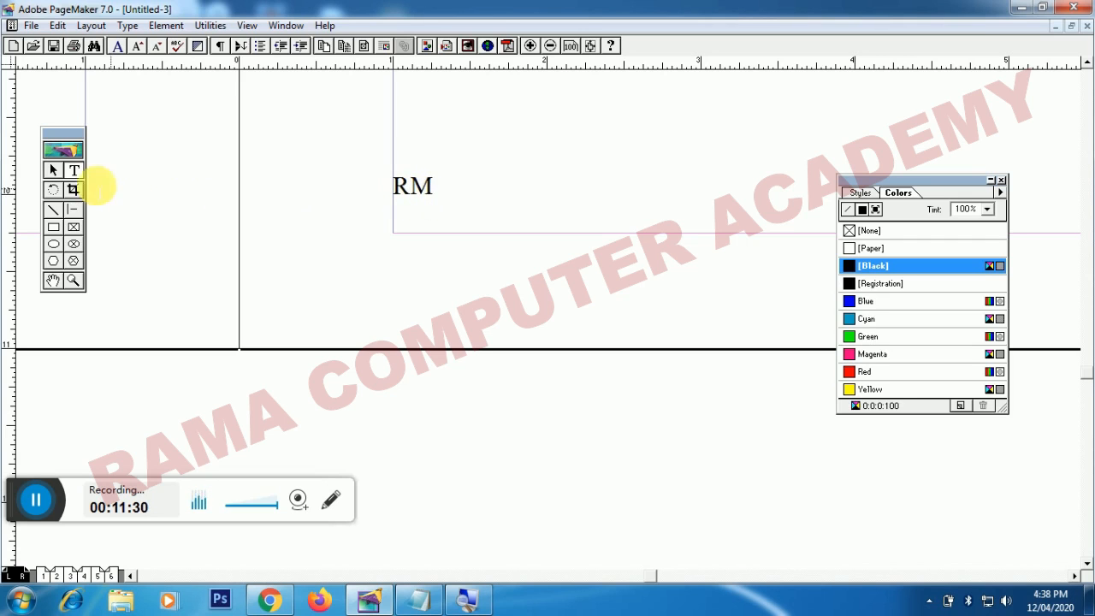
- Move the right master page's page-number marker below the bottom margin guide, keeping it aligned with the inner margin
{"action": "left_click", "coordinate": [53, 172]}
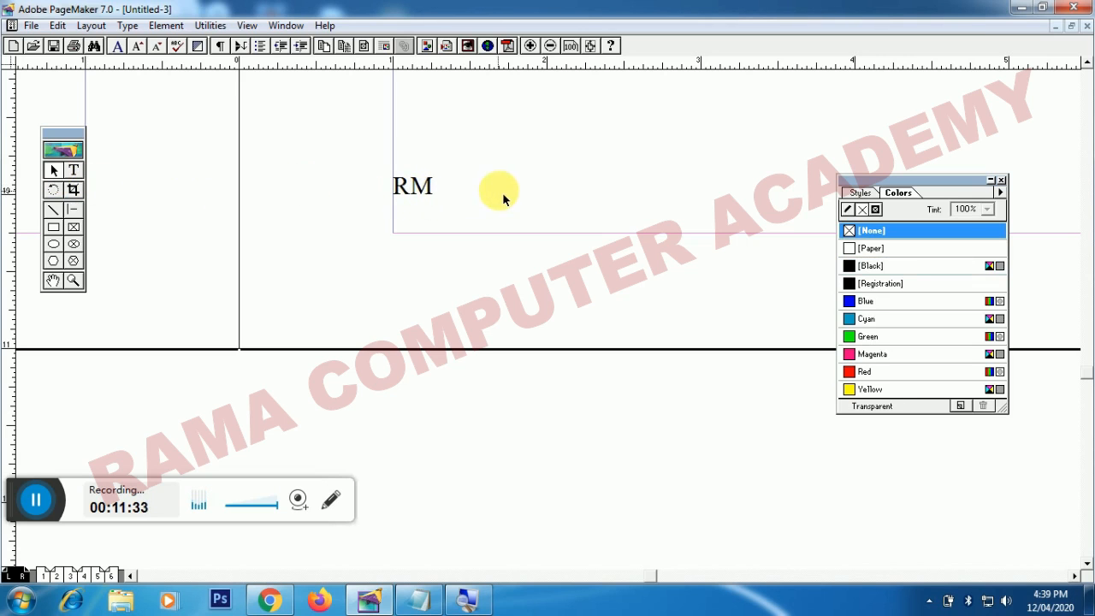
{"action": "left_click_drag", "start_coordinate": [420, 190], "coordinate": [425, 283]}
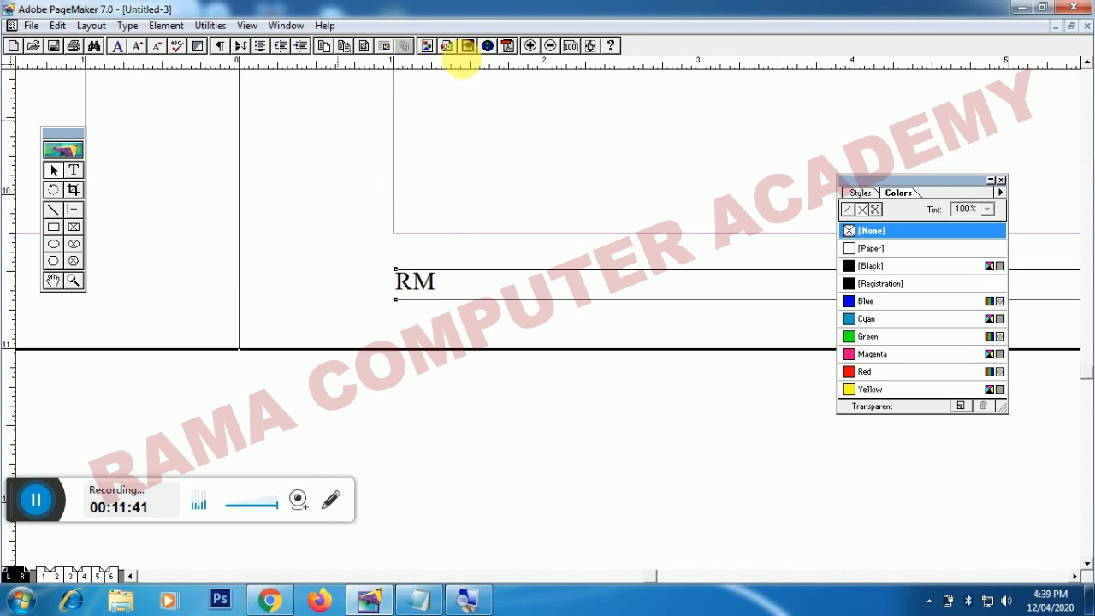
{"action": "left_click", "coordinate": [590, 45]}
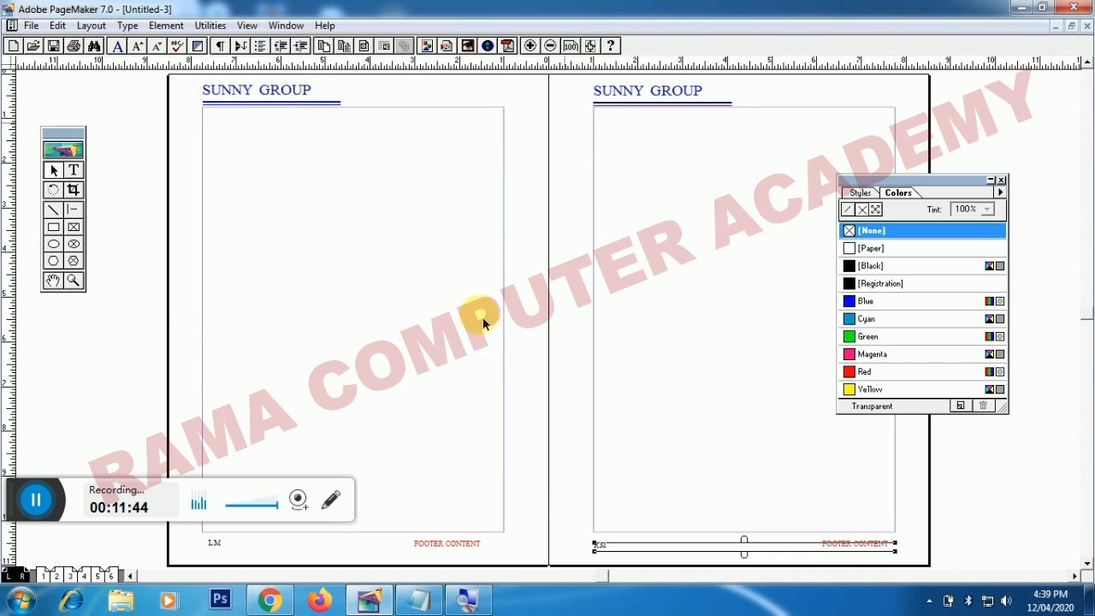
{"action": "left_click", "coordinate": [640, 464]}
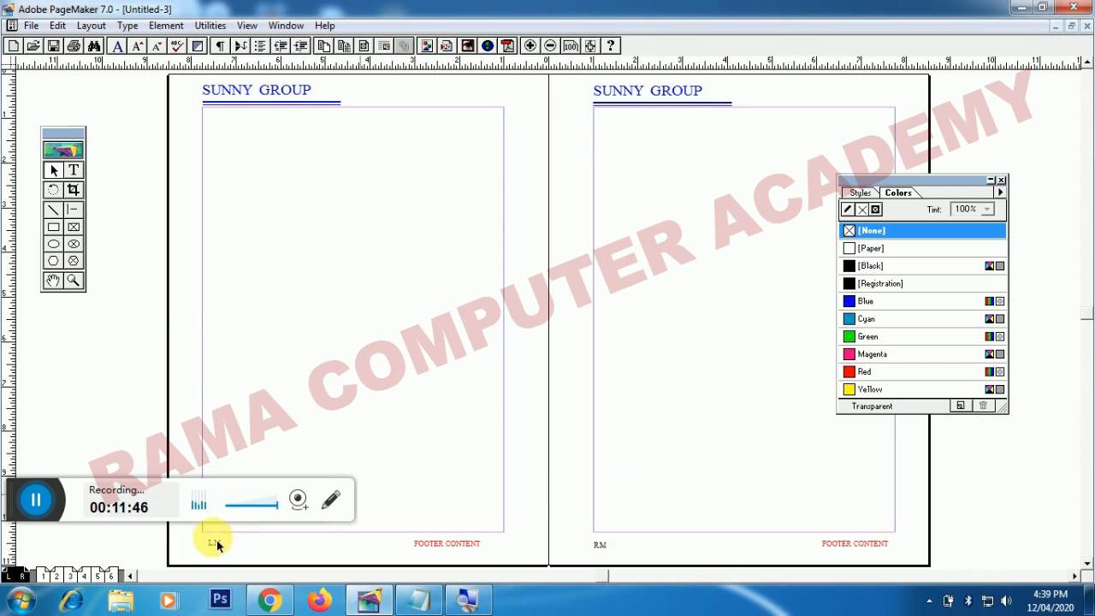
- Open page 1 and examine the automatic page number at its foot up close
{"action": "left_click", "coordinate": [46, 573]}
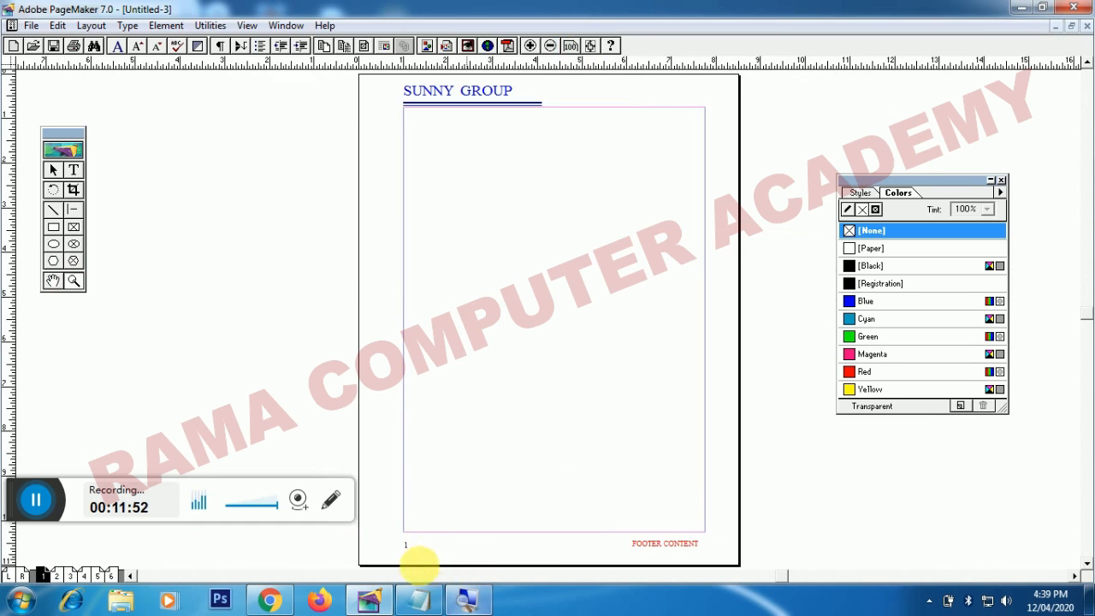
{"action": "left_click", "coordinate": [411, 552]}
{"action": "left_click", "coordinate": [411, 552]}
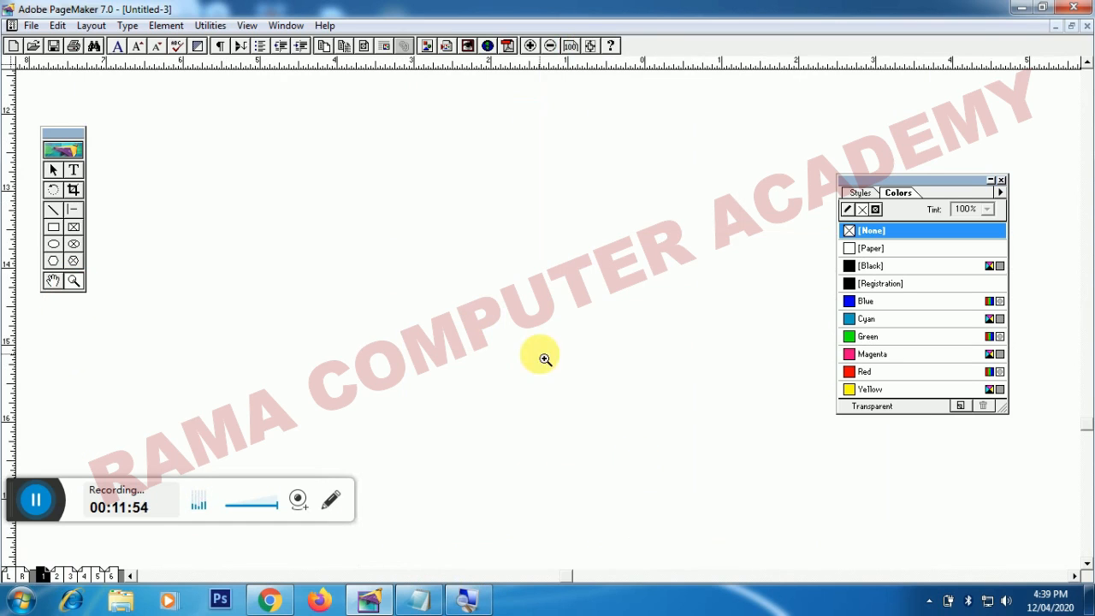
{"action": "left_click", "coordinate": [591, 51]}
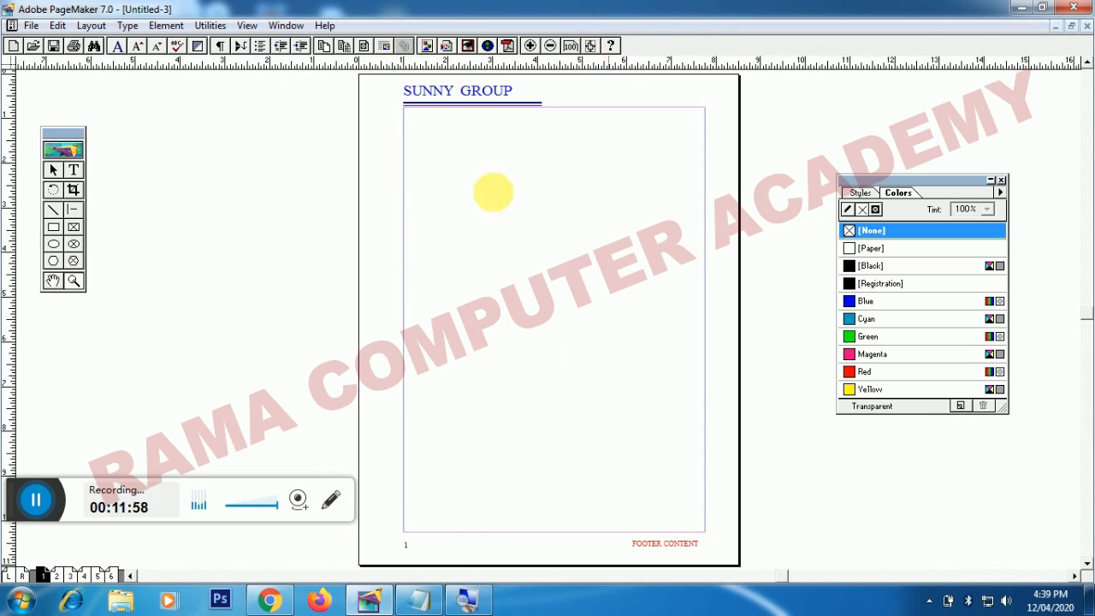
{"action": "left_click", "coordinate": [431, 557]}
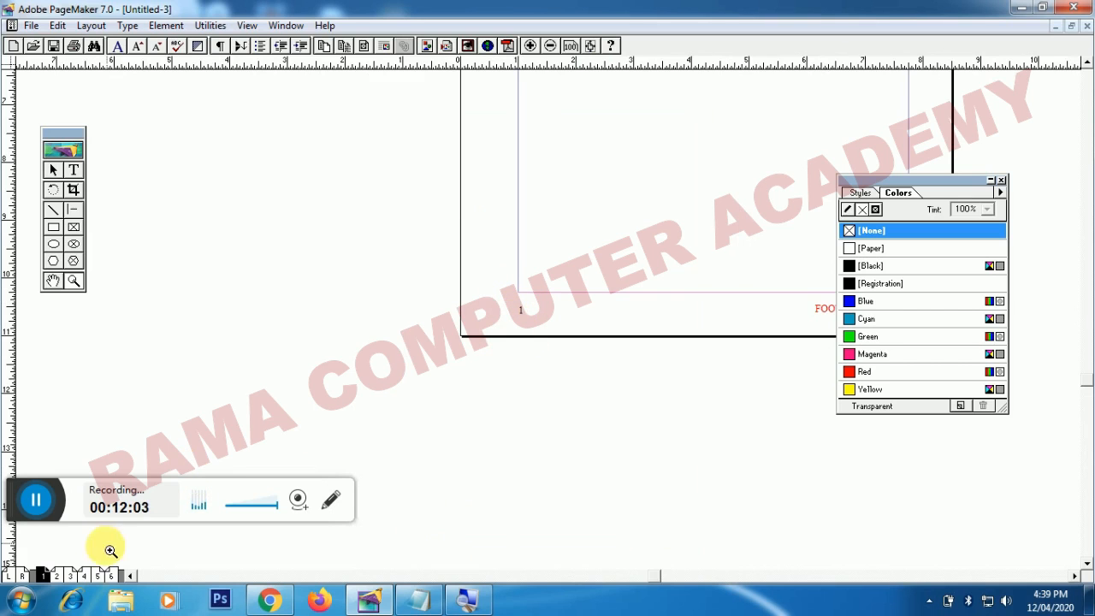
- Open the spread of pages 2 and 3 and examine both page numbers and the footers up close
{"action": "left_click", "coordinate": [67, 576]}
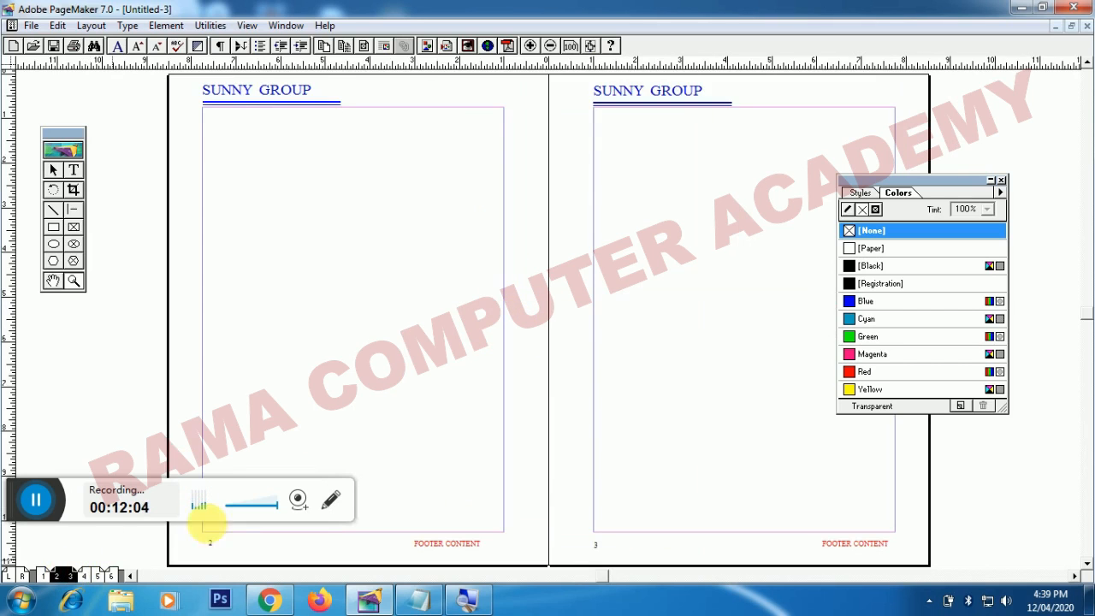
{"action": "left_click", "coordinate": [237, 545]}
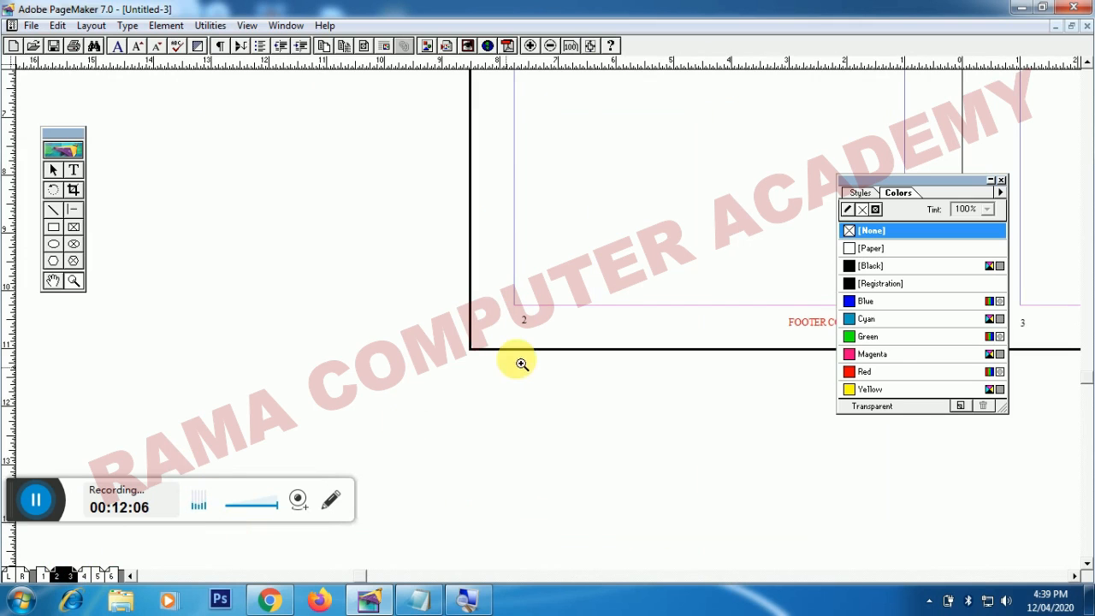
{"action": "left_click", "coordinate": [52, 280]}
{"action": "left_click_drag", "start_coordinate": [771, 278], "coordinate": [428, 276]}
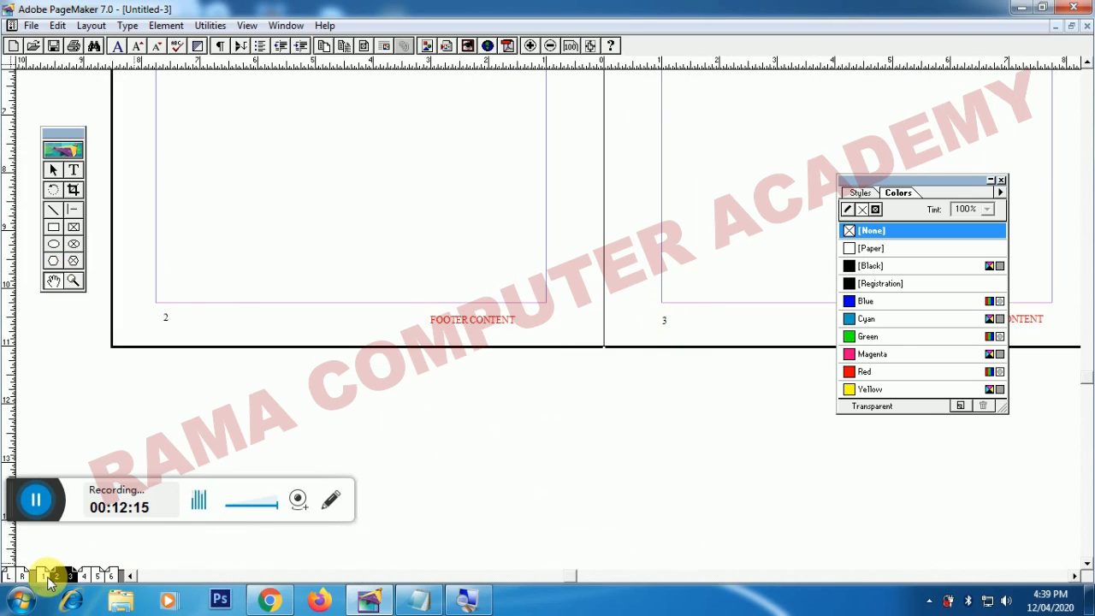
- Open the spread of pages 4 and 5 and inspect the page numbers at the foot of both pages
{"action": "left_click", "coordinate": [91, 575]}
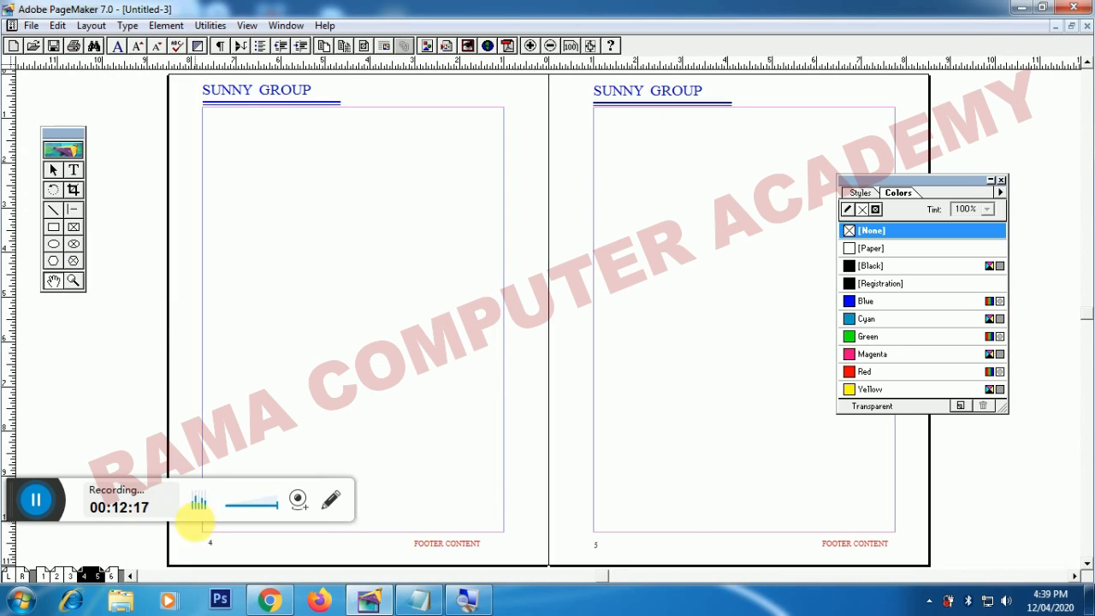
{"action": "left_click", "coordinate": [79, 288]}
{"action": "left_click", "coordinate": [229, 558]}
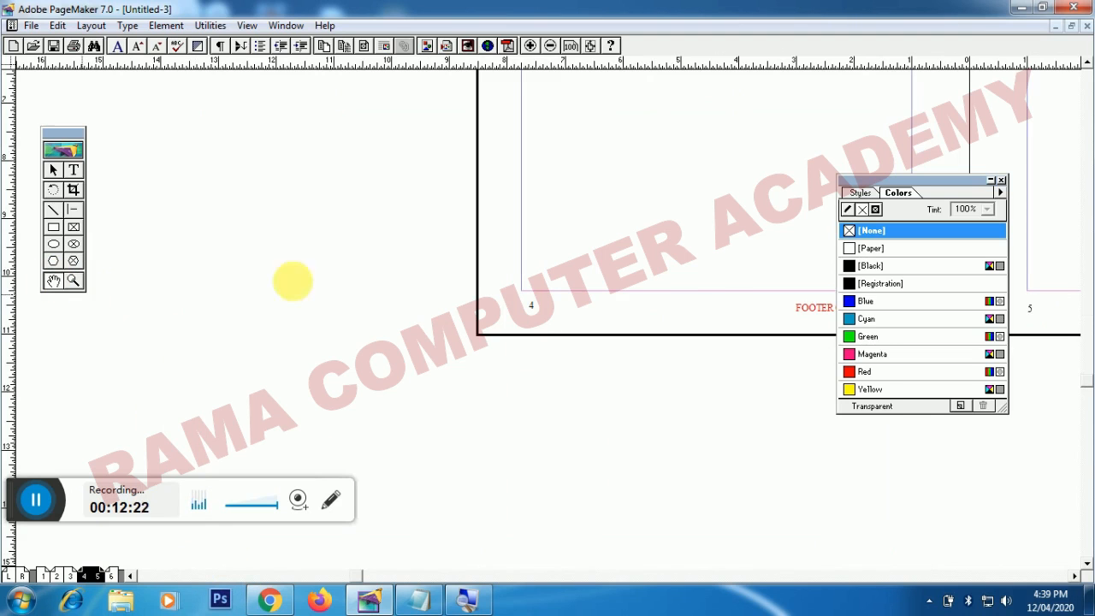
{"action": "left_click_drag", "start_coordinate": [704, 308], "coordinate": [358, 313]}
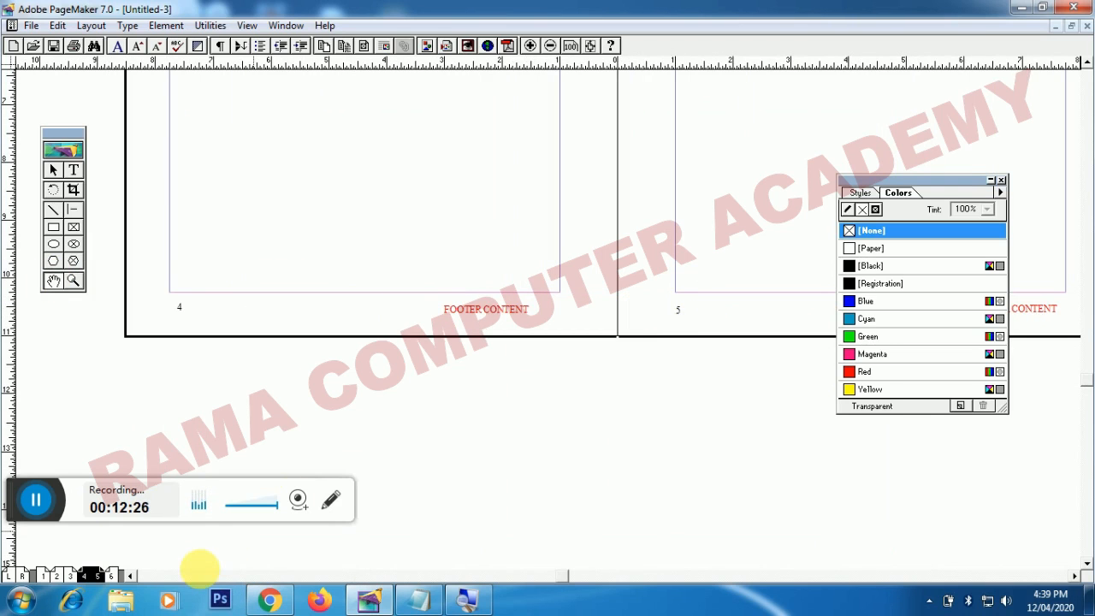
- Examine the page number at the foot of page 6 up close, then switch to the Notepad notes
{"action": "left_click", "coordinate": [109, 574]}
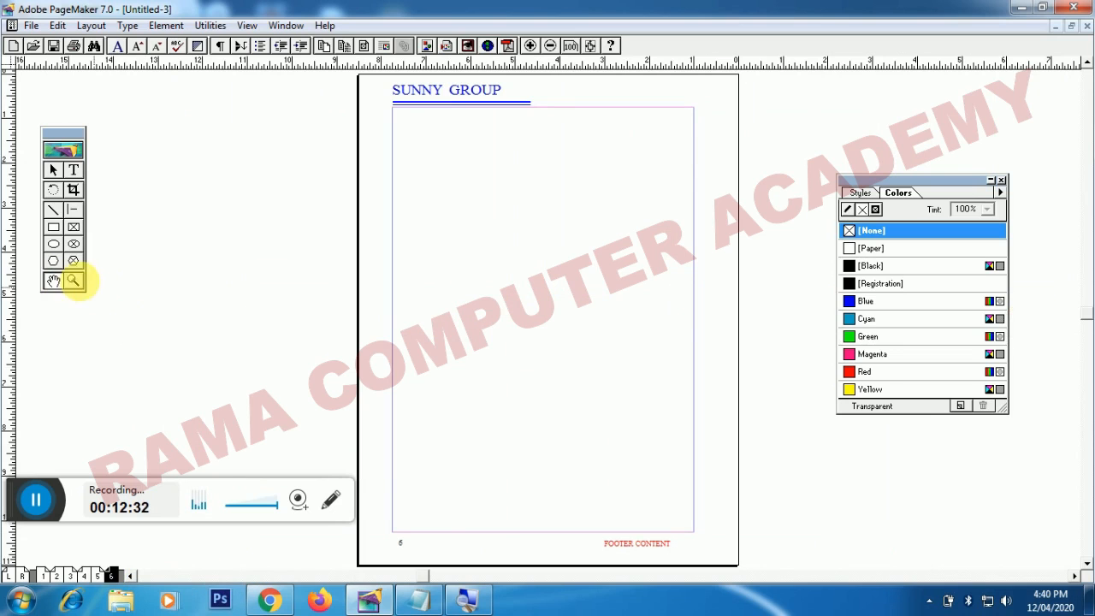
{"action": "left_click", "coordinate": [73, 283]}
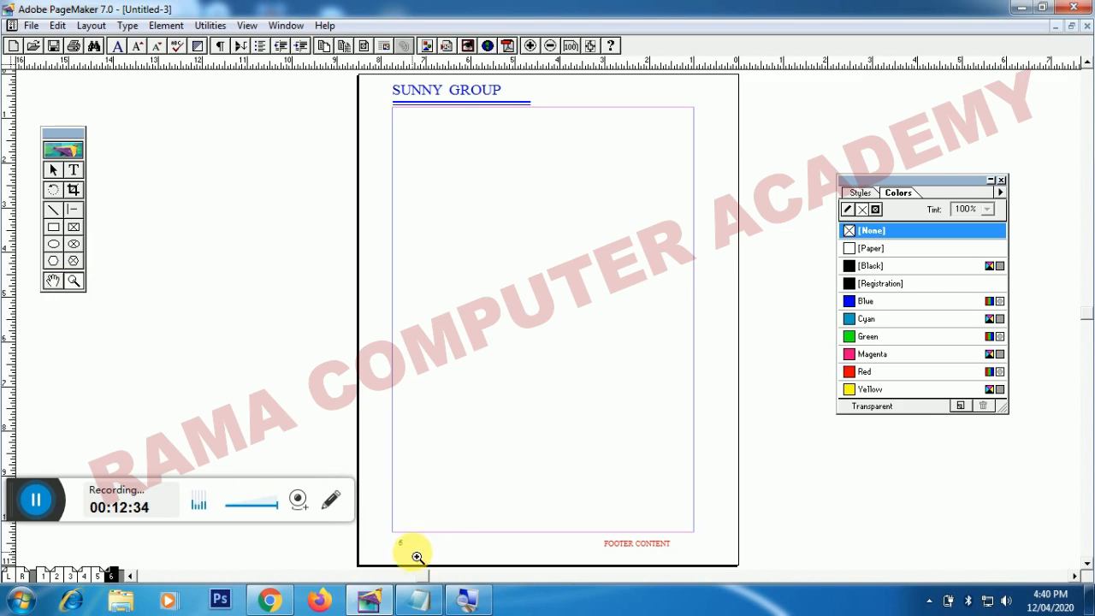
{"action": "left_click", "coordinate": [417, 557]}
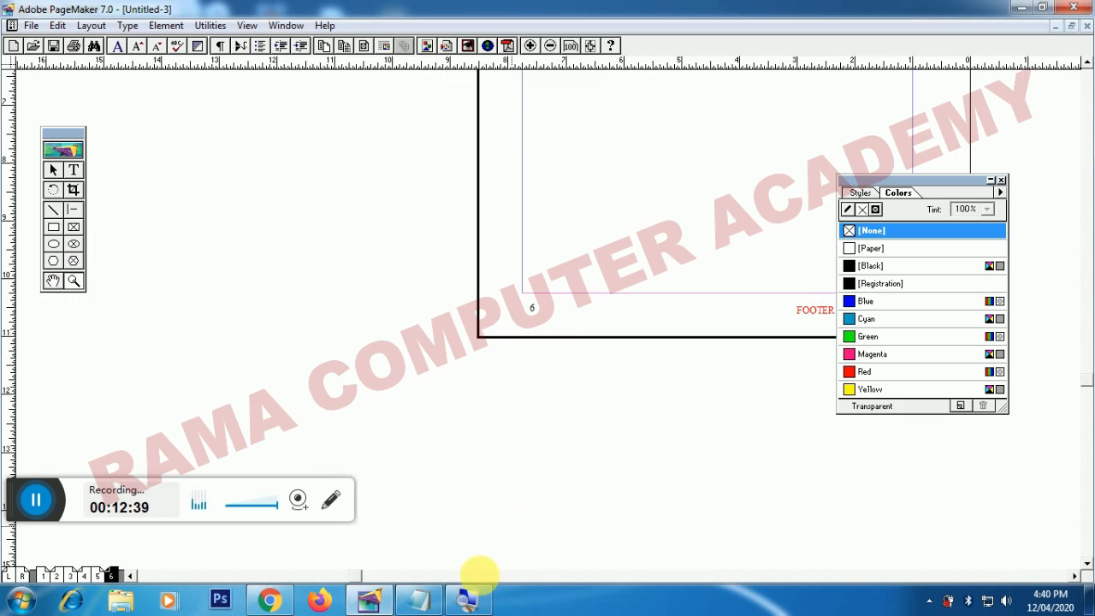
{"action": "left_click", "coordinate": [416, 602]}
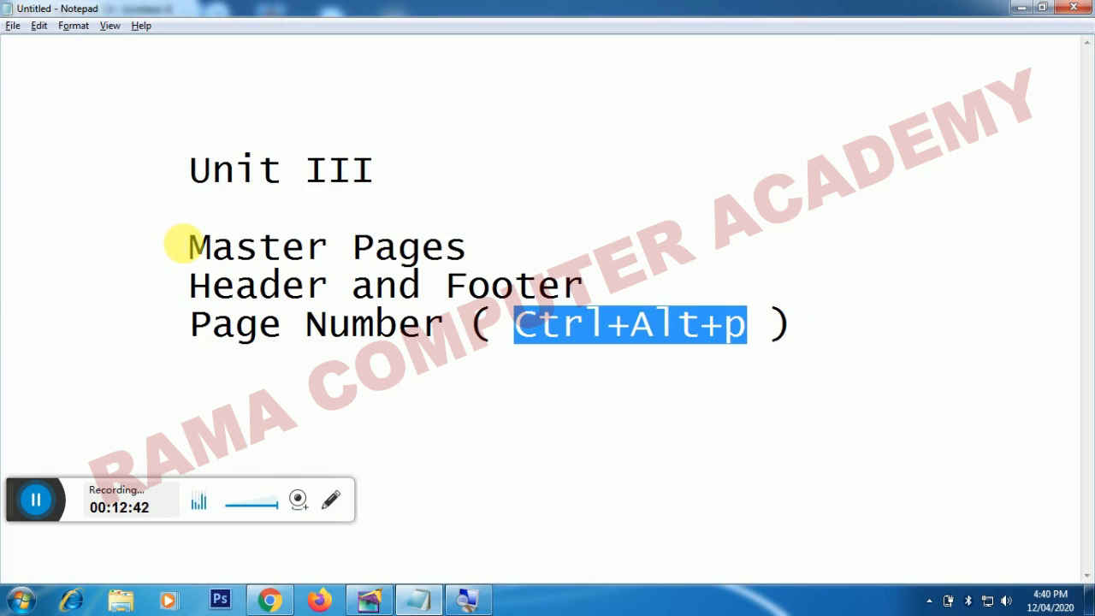